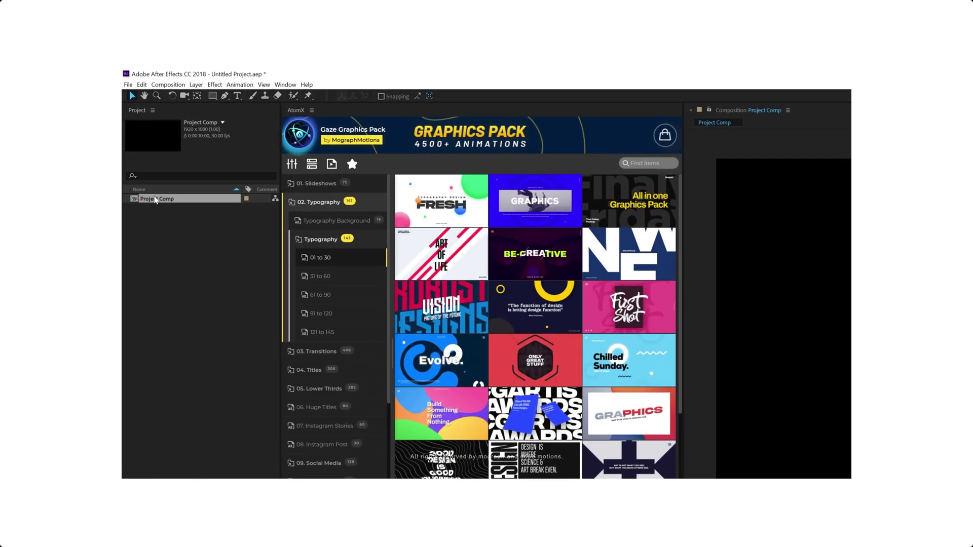
Apply the AtomX Evolve template from 02. Typography > 01 to 30 into Project Comp
mouse_move(442, 363)
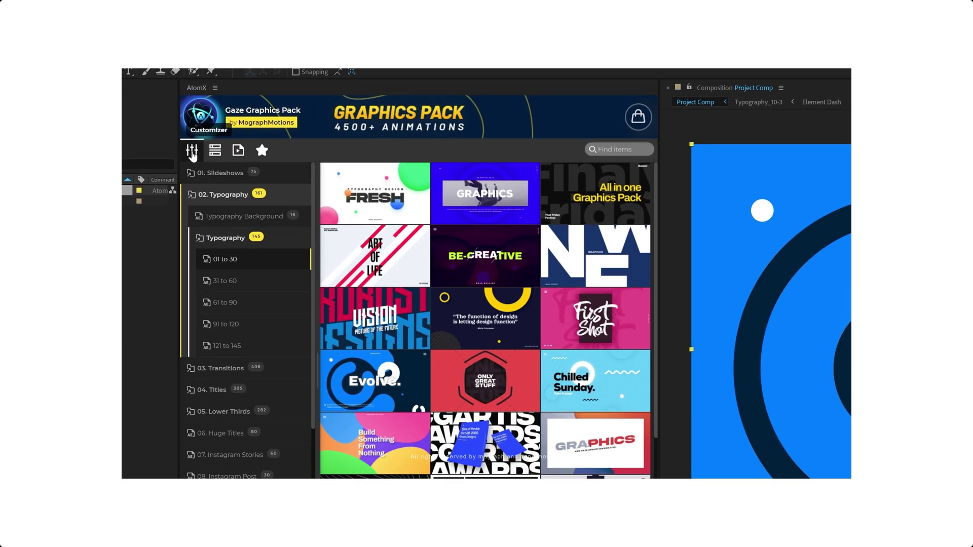
Recolour the template's first blue colour to red and its background to magenta
click(191, 152)
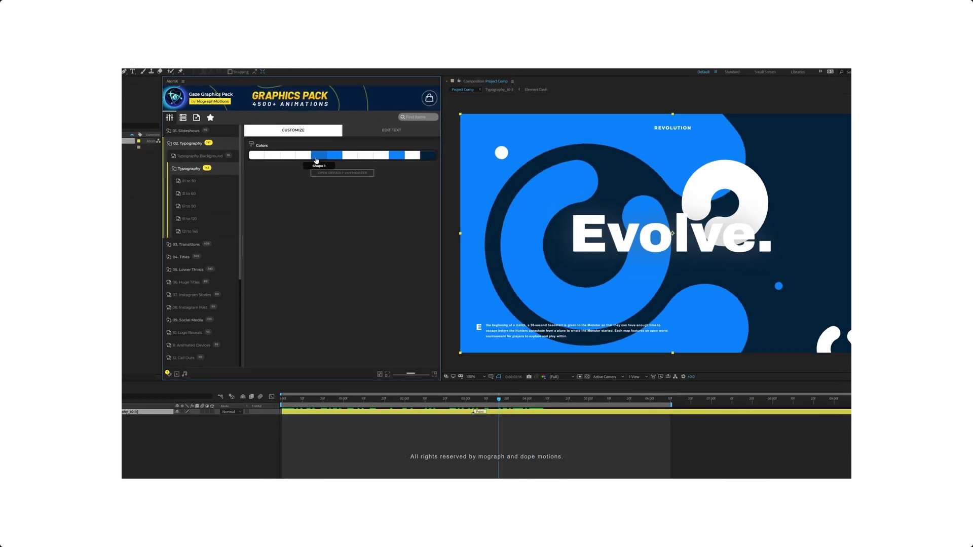
click(448, 215)
click(526, 233)
click(324, 150)
drag(384, 167, 384, 200)
Replace the template title Evolve. with Creative
click(362, 133)
triple_click(259, 141)
text(Crea)
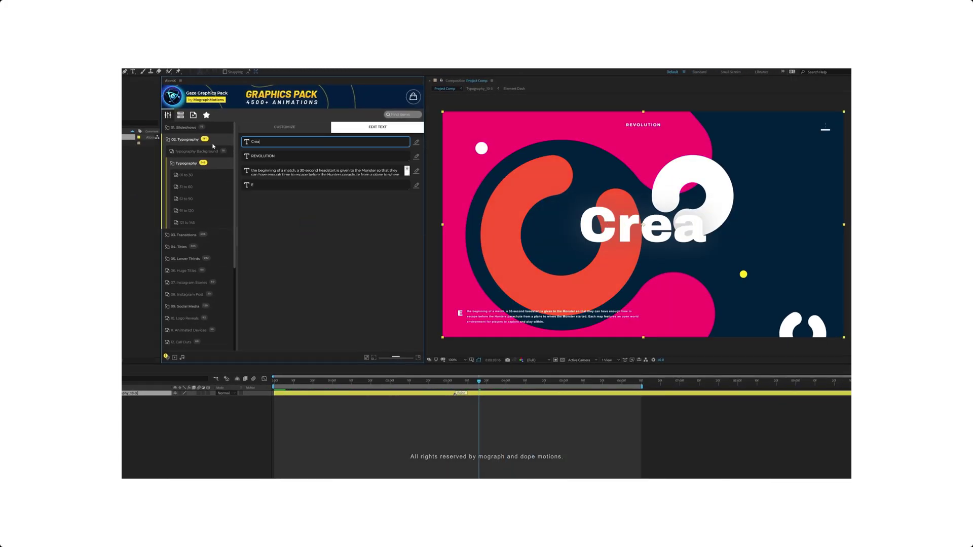
text(tive.)
Shift the yellow accent colour's hue toward coral
click(284, 127)
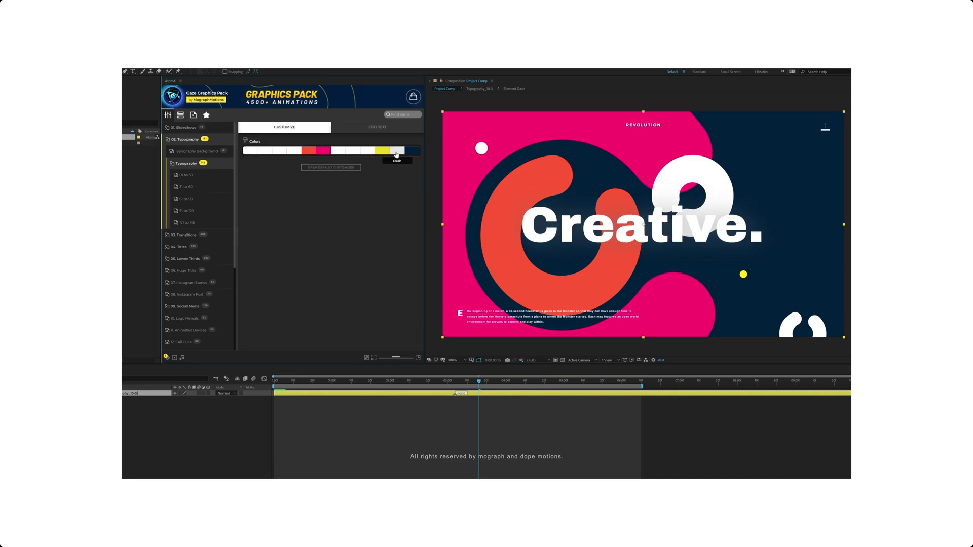
click(339, 150)
drag(395, 182, 396, 163)
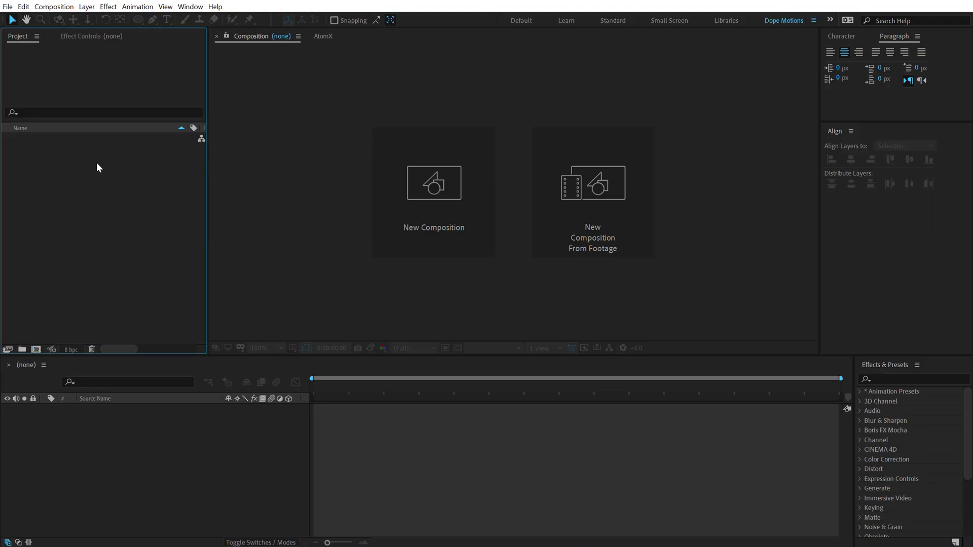
Create a 1920-wide composition named Render
click(447, 204)
click(390, 195)
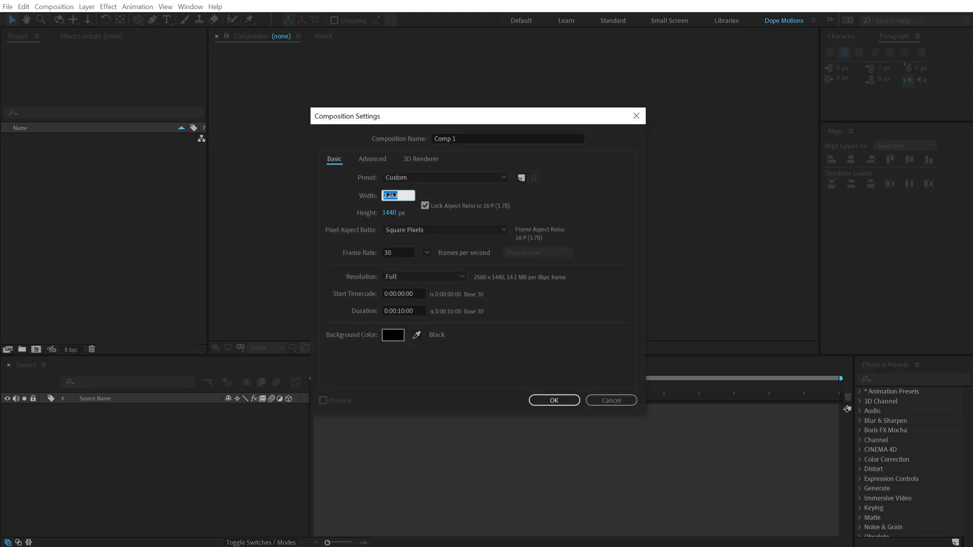
text(1920)
click(467, 140)
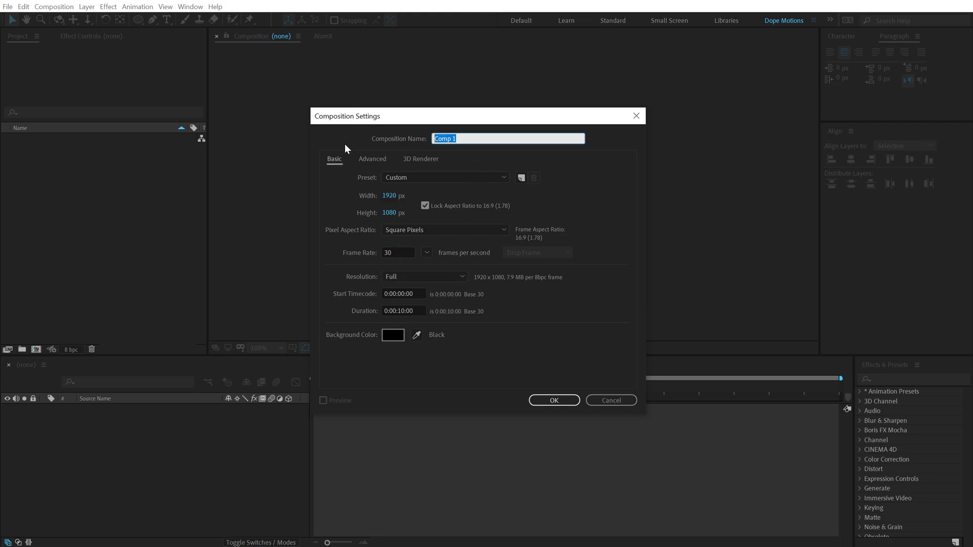
text(Render)
click(565, 399)
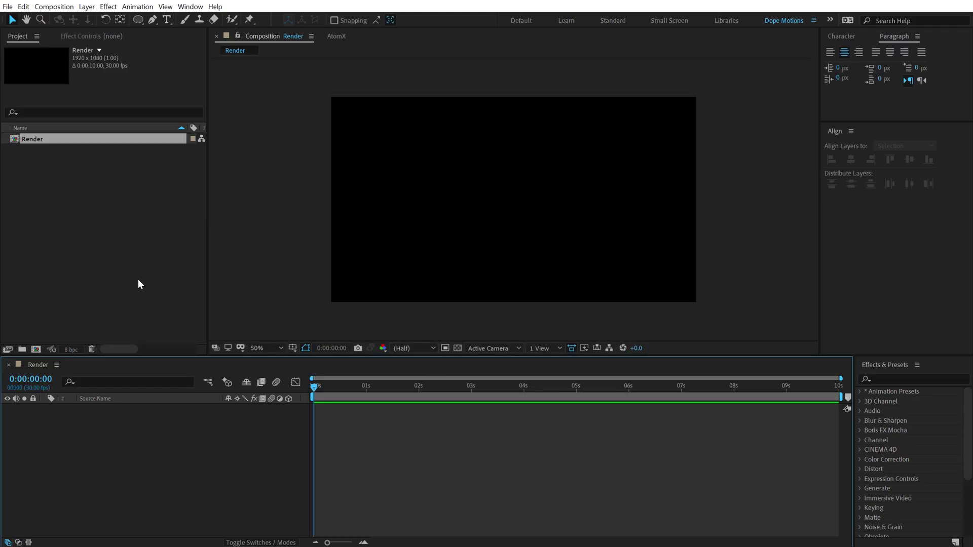
Add a solid layer named BG to the Render composition
click(131, 277)
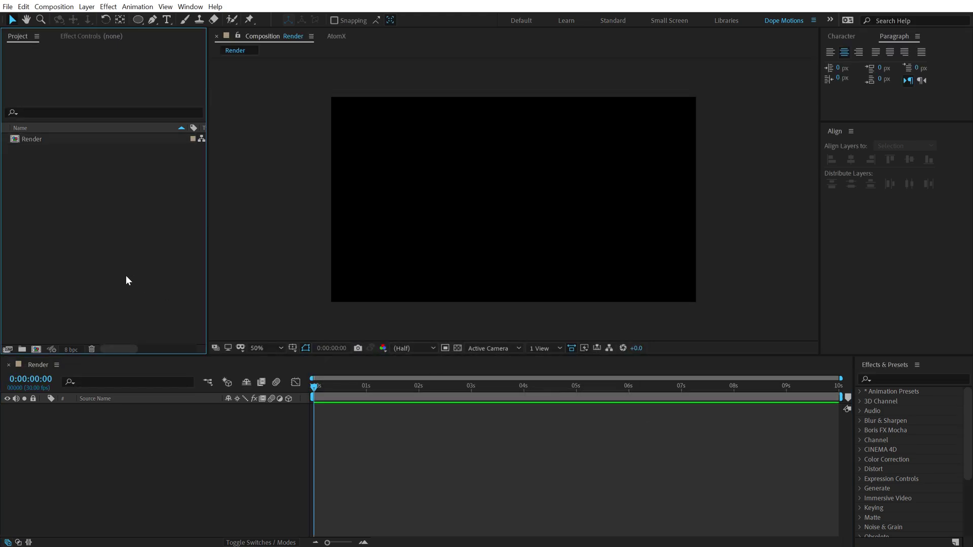
click(114, 453)
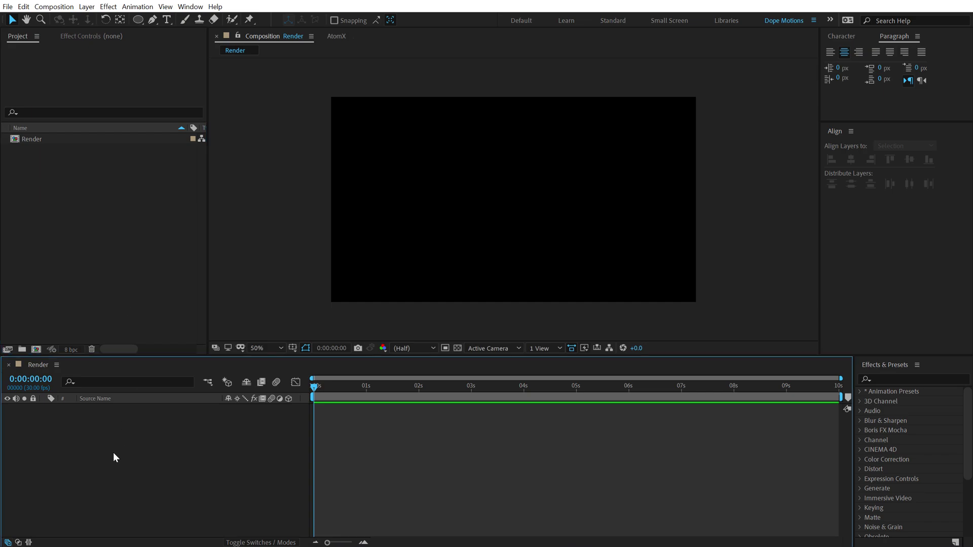
key(ctrl+y)
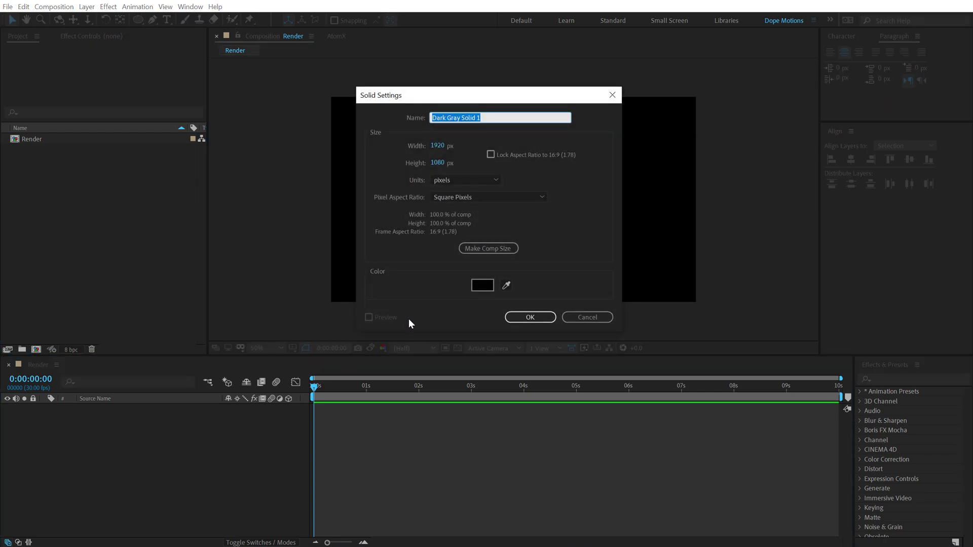
text(BG)
click(522, 318)
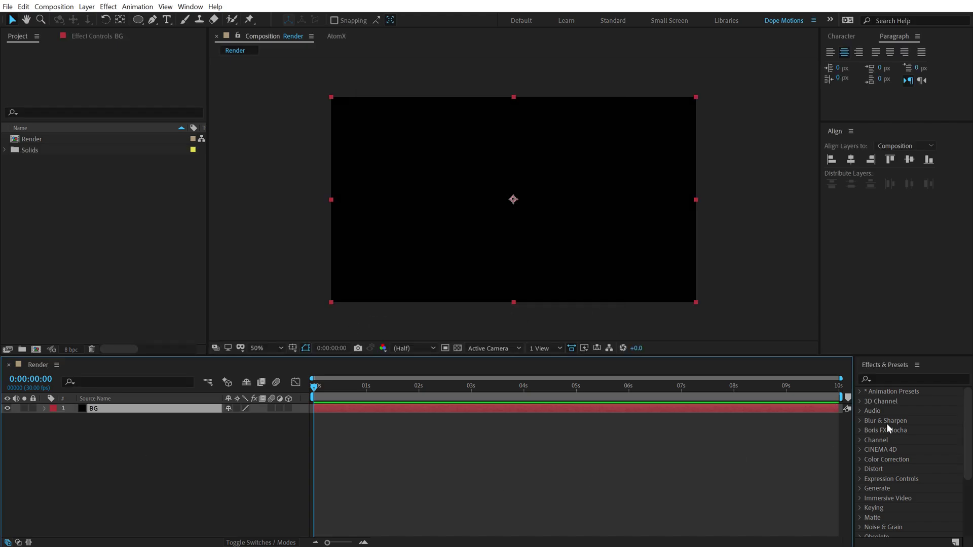
Apply a Fill effect to BG and set its colour to dark navy 0A0D19
click(890, 380)
text(fill)
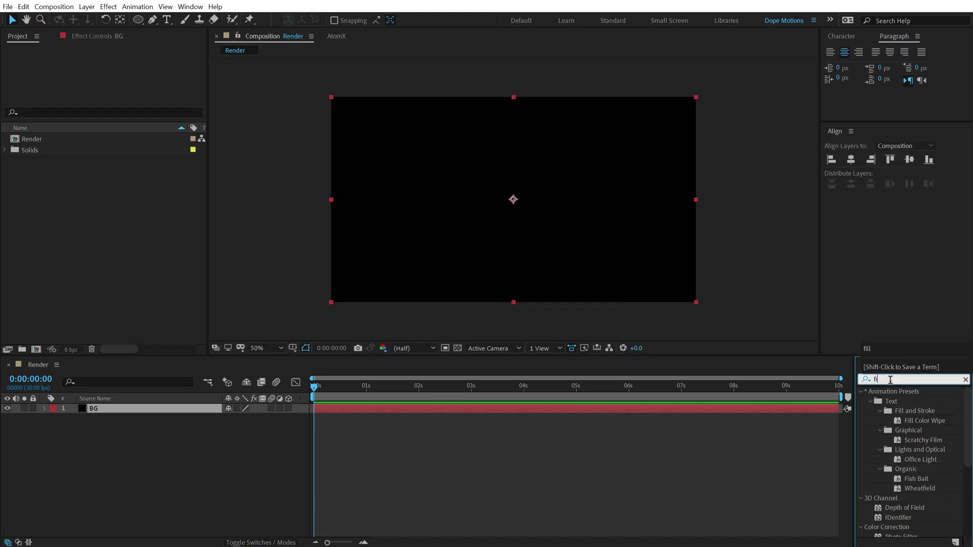
double_click(899, 449)
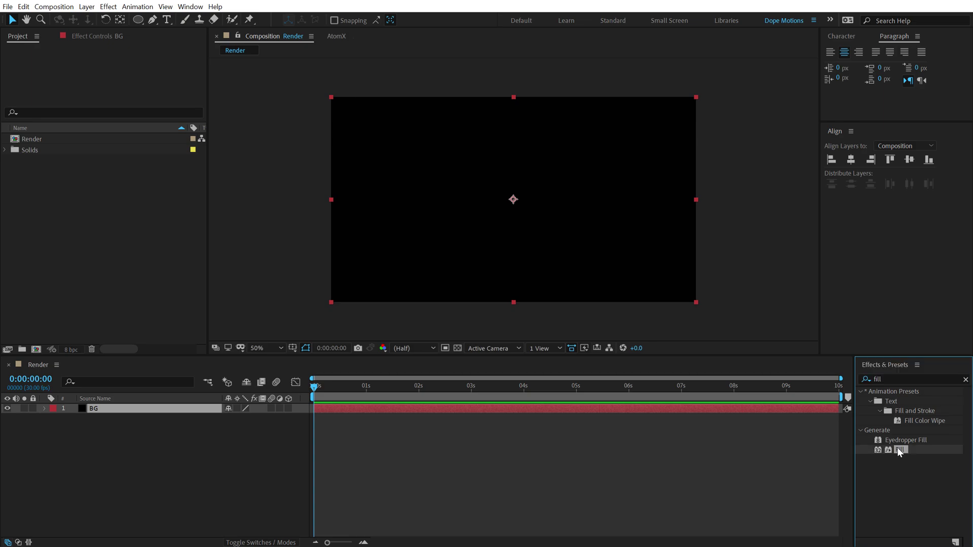
click(119, 89)
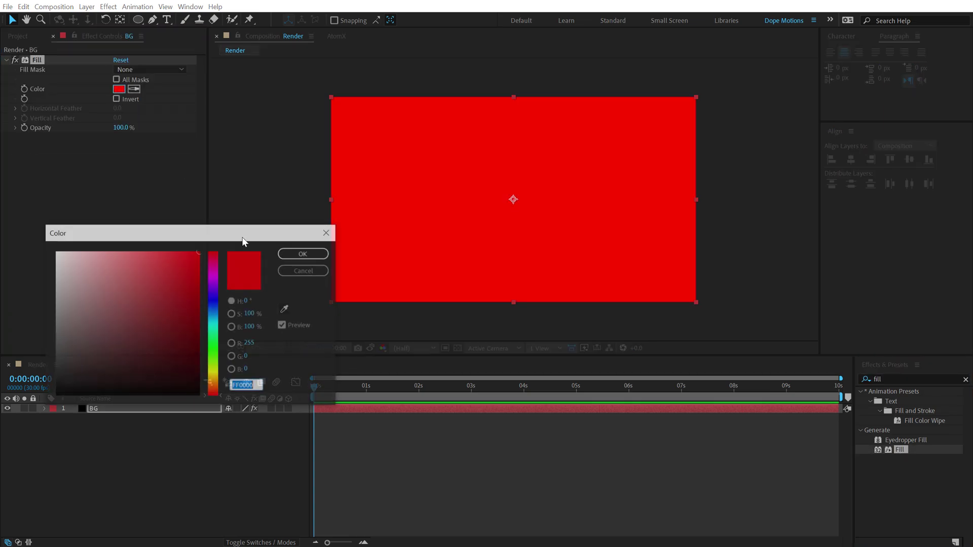
drag(214, 334, 216, 310)
mouse_move(141, 369)
mouse_down()
mouse_move(128, 380)
mouse_move(145, 382)
mouse_up()
drag(217, 306, 217, 304)
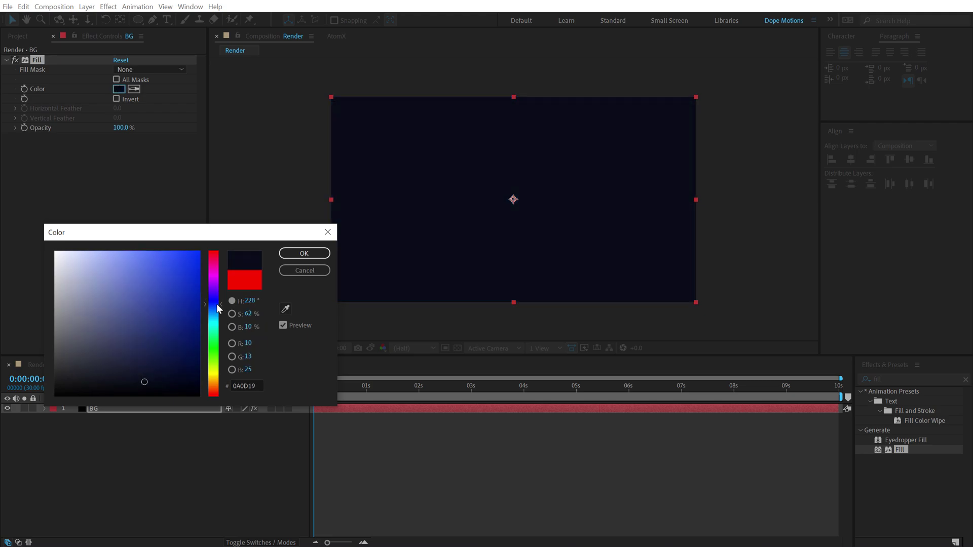
click(293, 254)
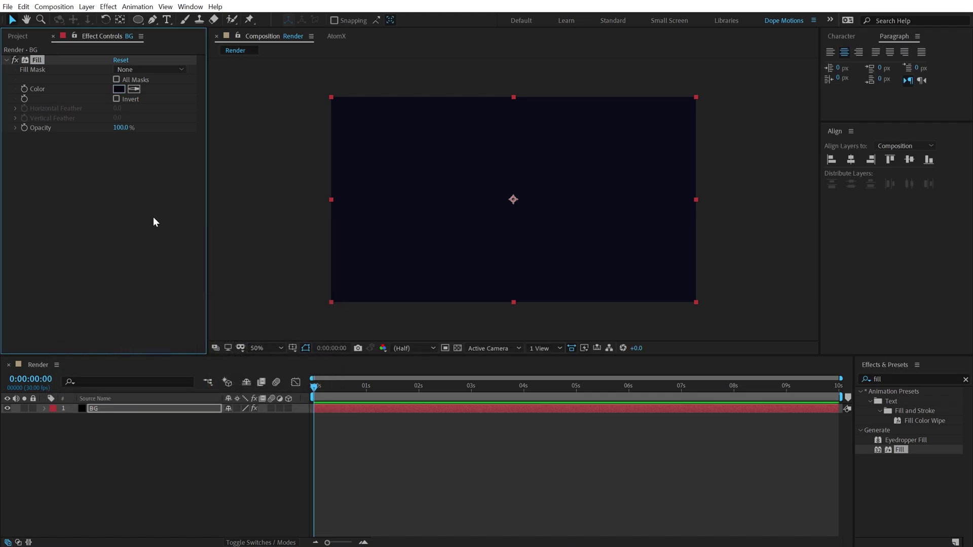
click(18, 36)
click(126, 447)
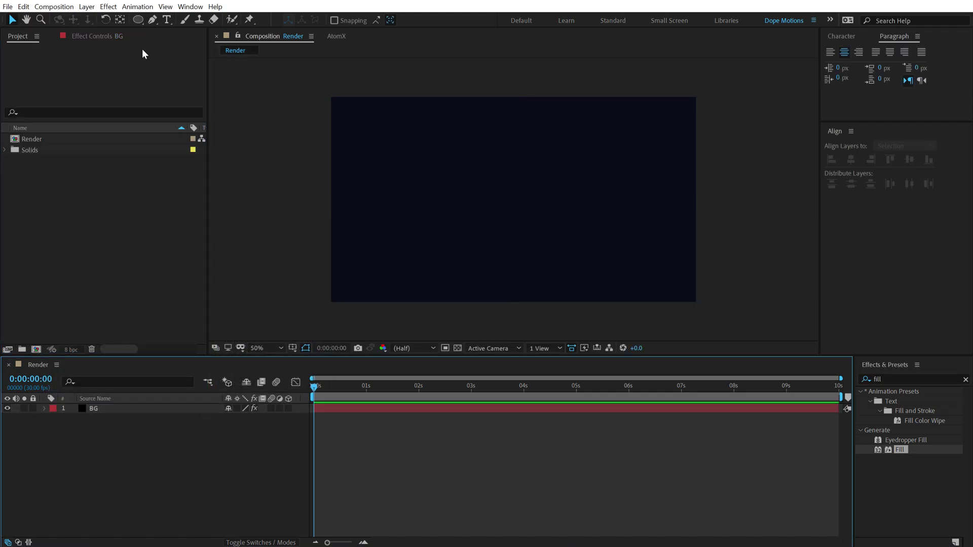
Set up the Ellipse Tool with no fill and a much thicker stroke
click(141, 23)
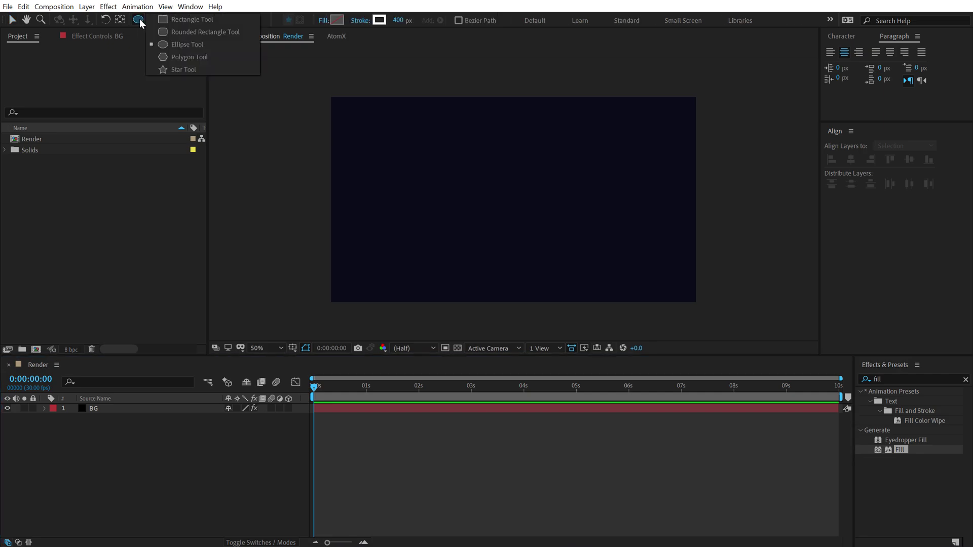
click(187, 43)
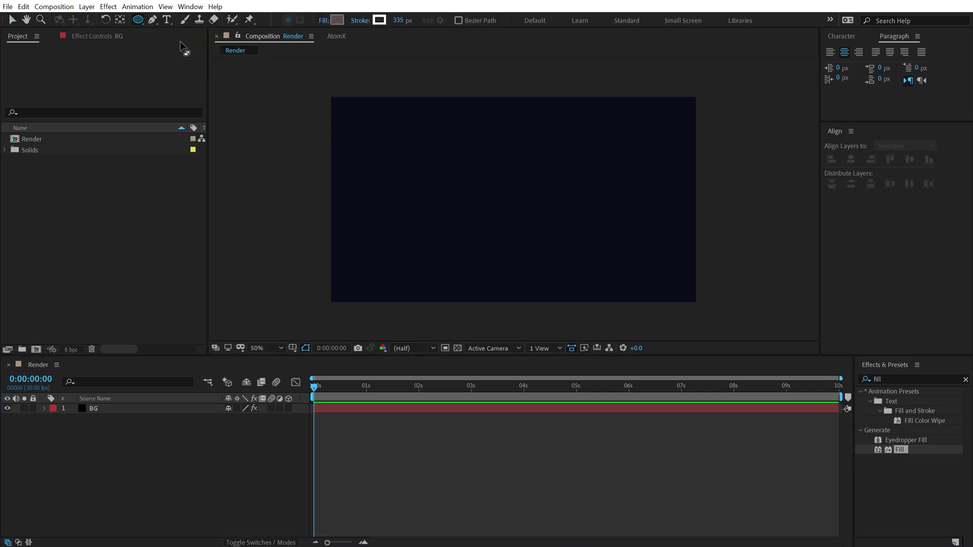
click(322, 22)
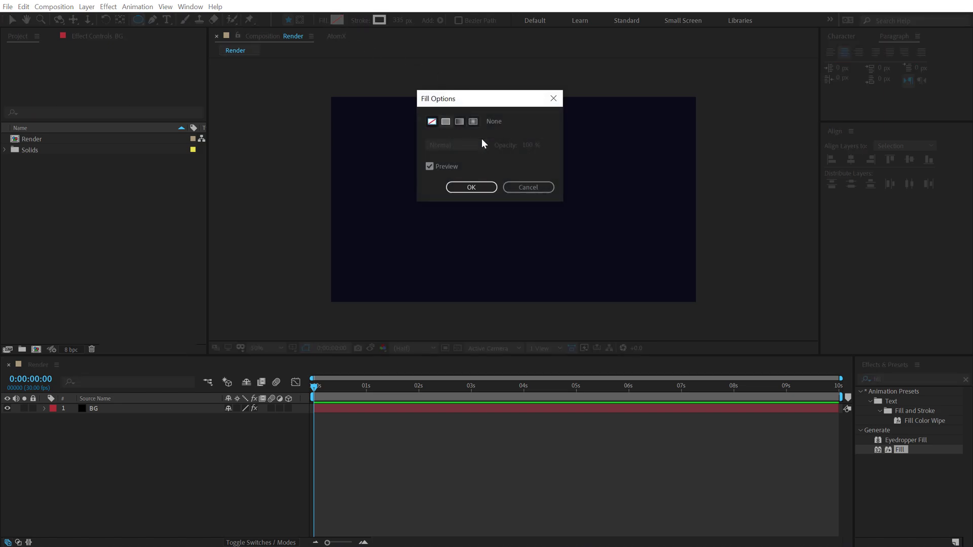
click(470, 188)
drag(307, 32, 371, 37)
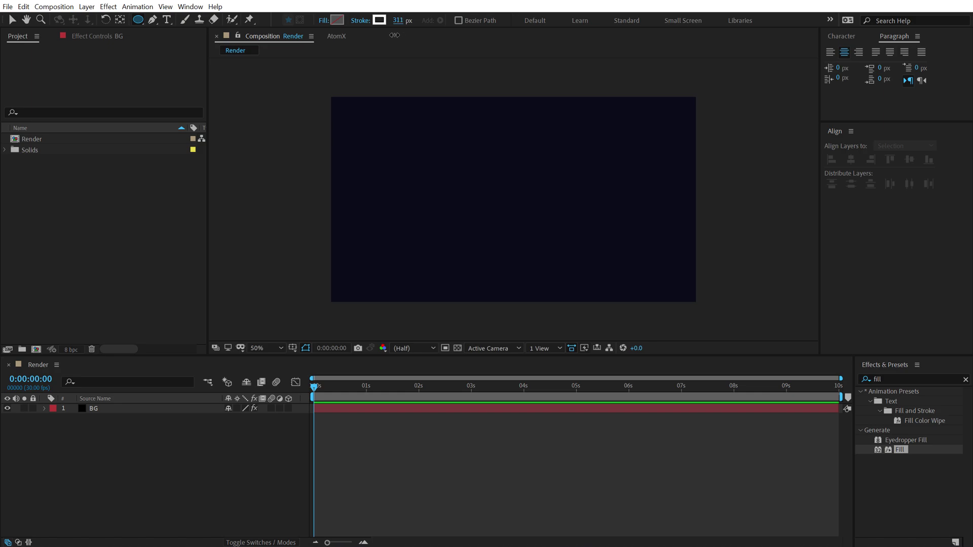
Draw a perfect circle from the comp centre, forming a 311 px white ring
mouse_move(471, 197)
mouse_down()
mouse_move(503, 235)
mouse_move(565, 271)
mouse_up()
key(ctrl)
key(shift)
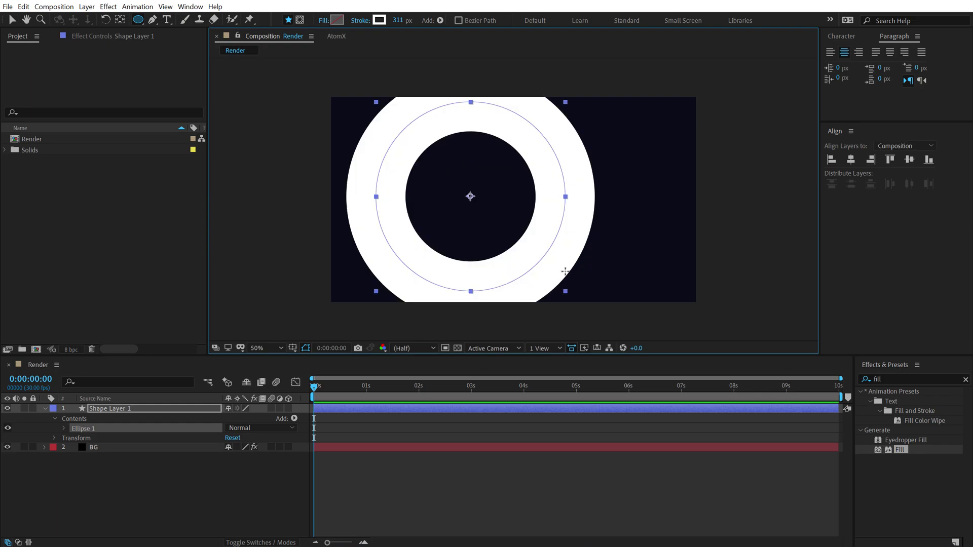
click(12, 19)
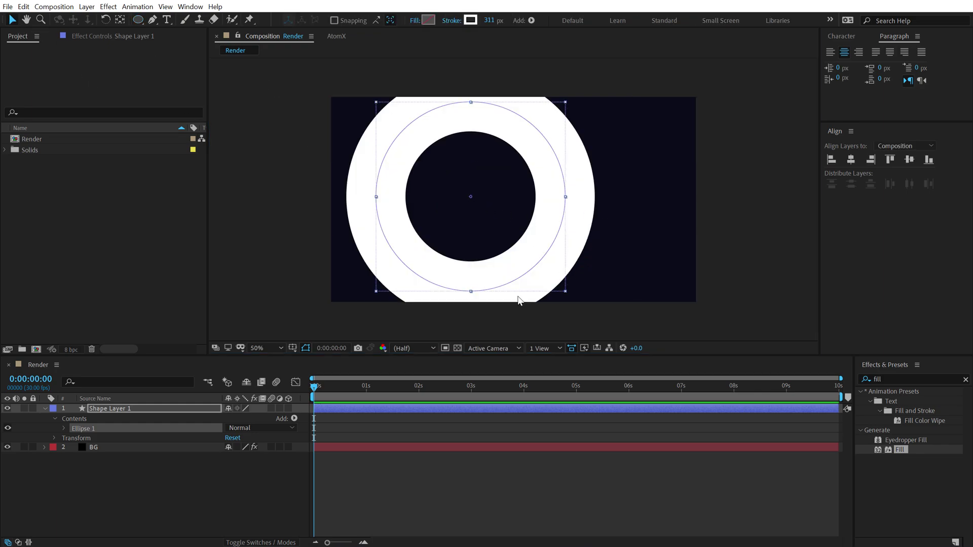
Reposition the ring and set its stroke width to 320 px
click(428, 449)
click(506, 210)
drag(470, 197, 417, 202)
click(489, 22)
text(320)
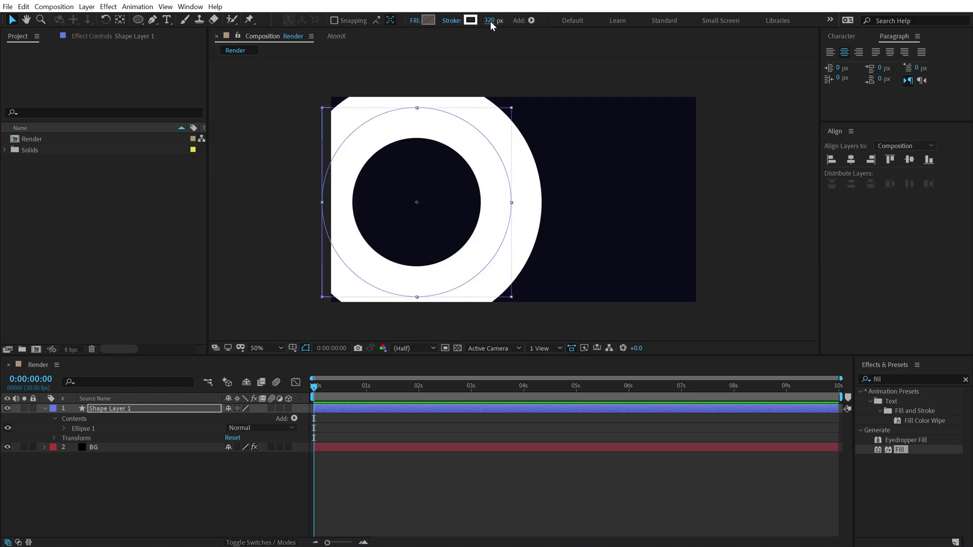
key(Return)
Enlarge Ellipse 1 to 1121×1121, nudge it right, and raise the stroke to 350 px
click(63, 428)
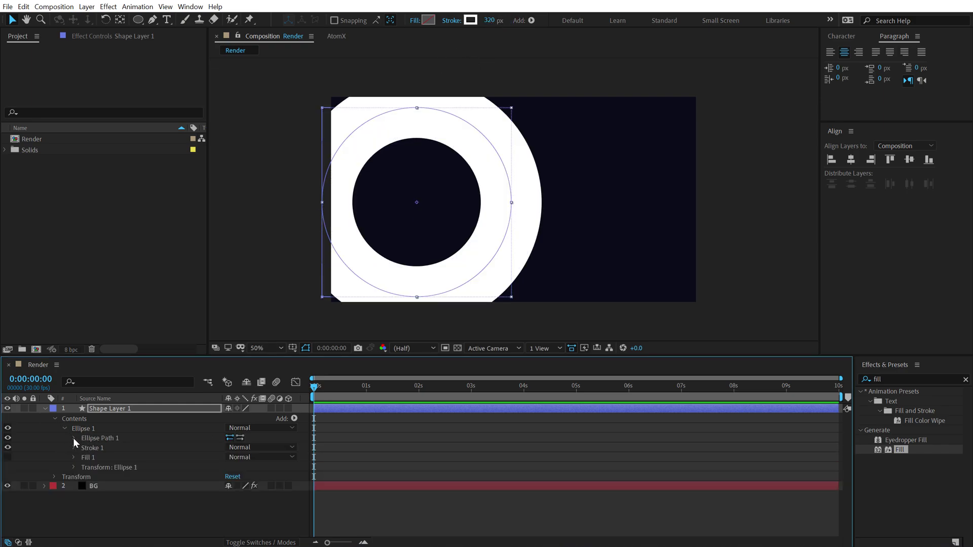
click(73, 438)
drag(260, 448, 385, 379)
drag(455, 284, 464, 284)
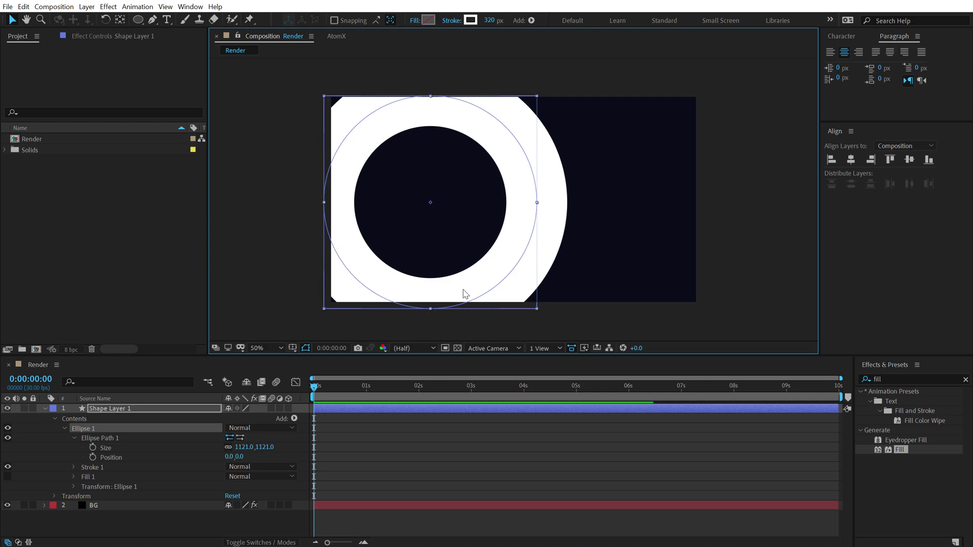
click(490, 20)
text(350)
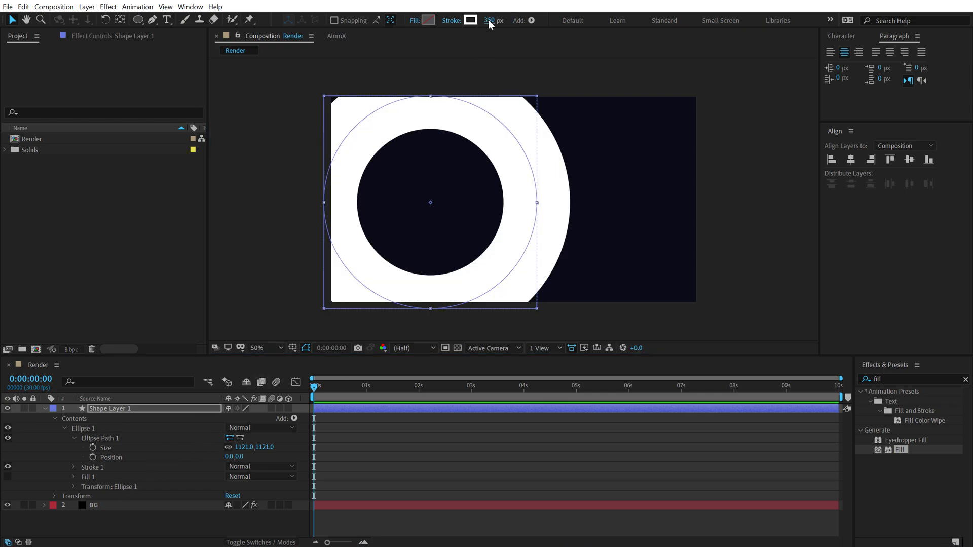
key(Return)
drag(105, 357, 107, 294)
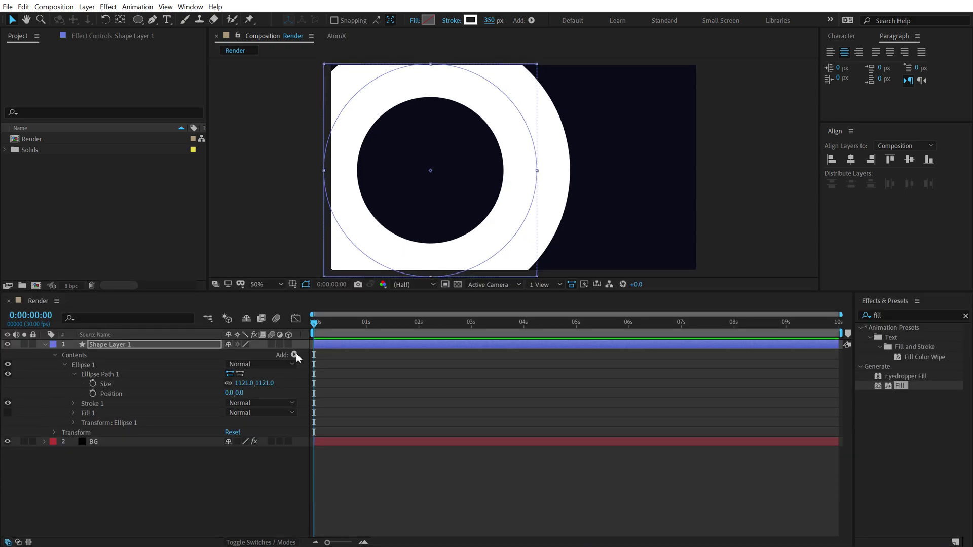
Add Trim Paths to the ellipse and pull End down to about 86%
click(294, 355)
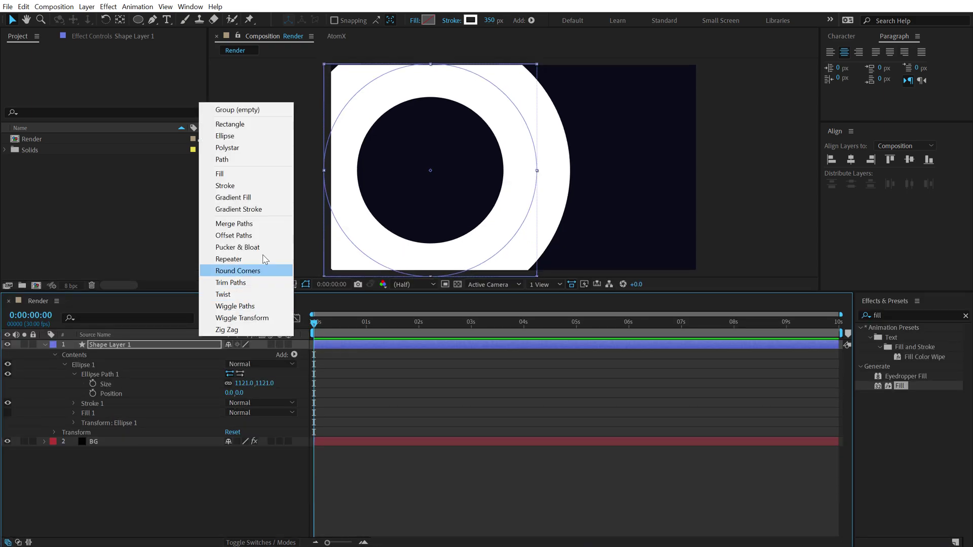
click(230, 283)
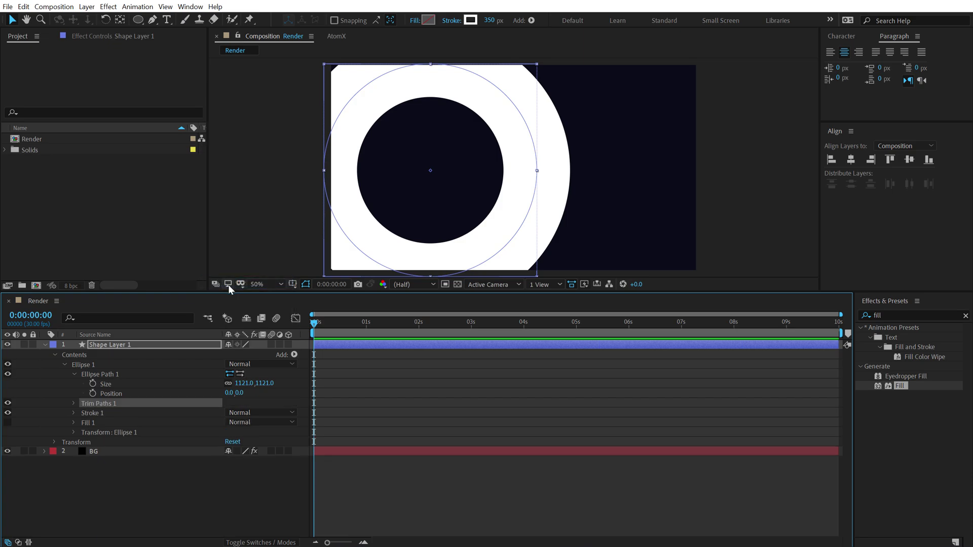
click(74, 404)
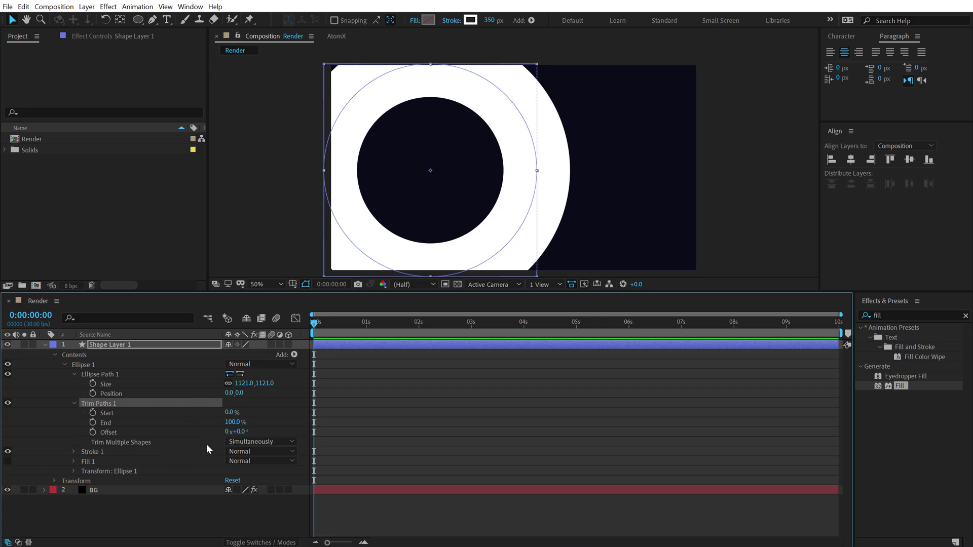
drag(237, 425, 570, 169)
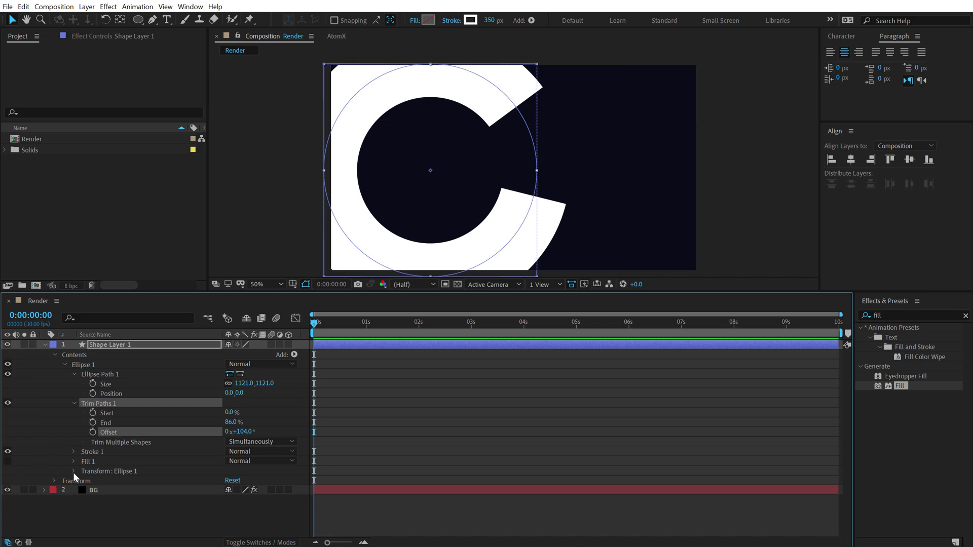
Give Stroke 1 a Round Cap line cap
click(74, 452)
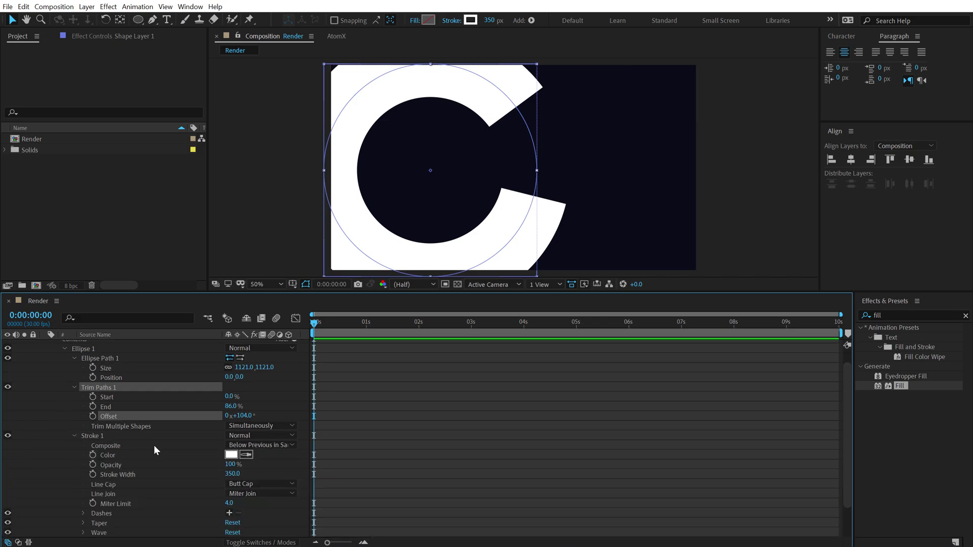
scroll(157, 450, down, 1)
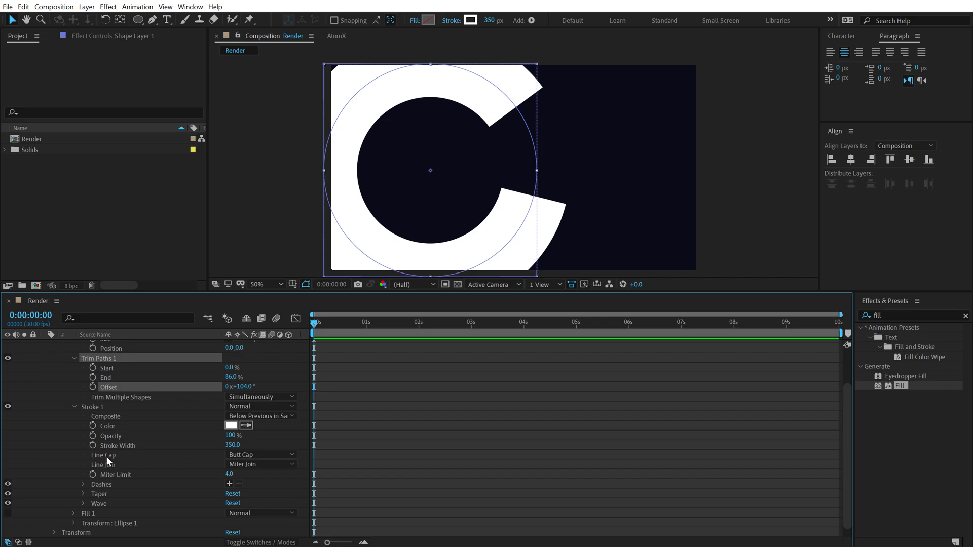
click(279, 456)
click(269, 478)
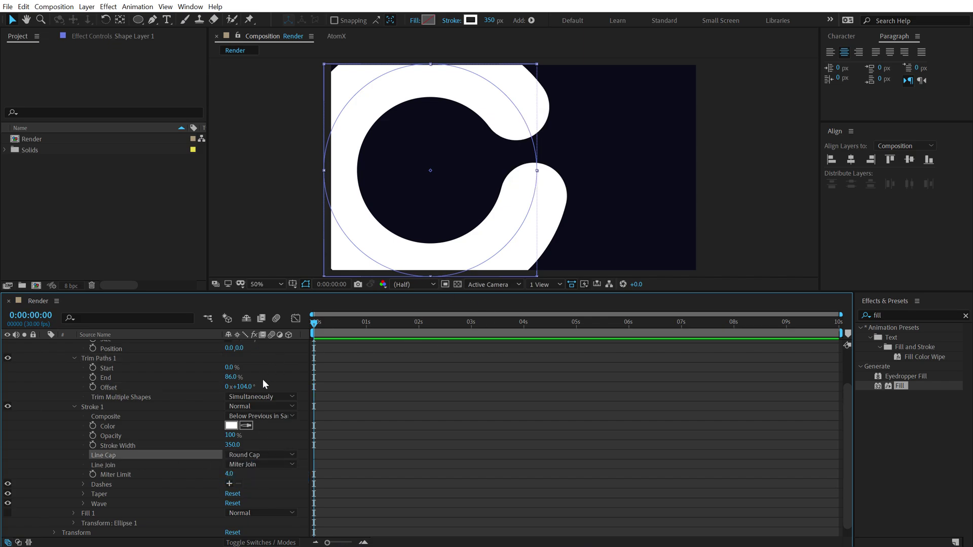
scroll(207, 401, up, 2)
Set the trim End to exactly 80%
click(232, 422)
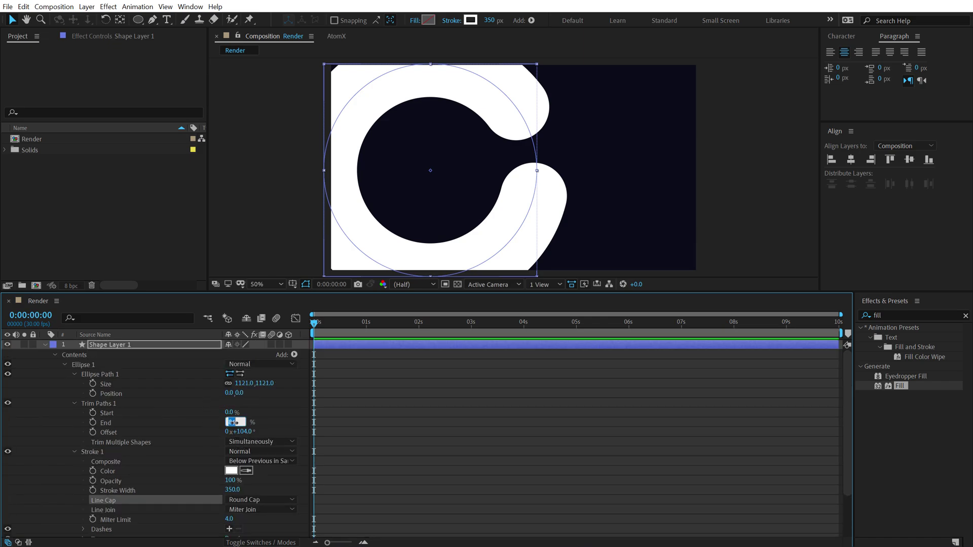
text(80)
key(Return)
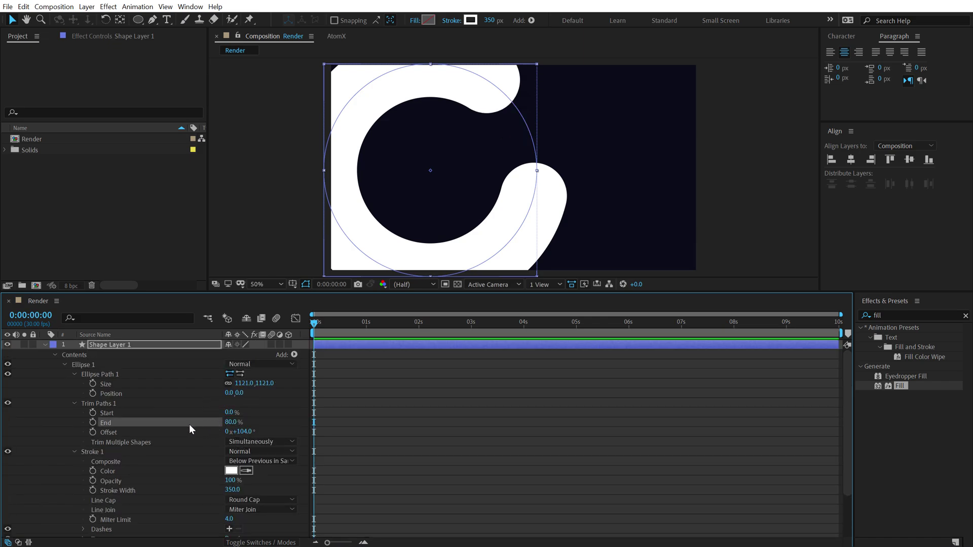
click(74, 451)
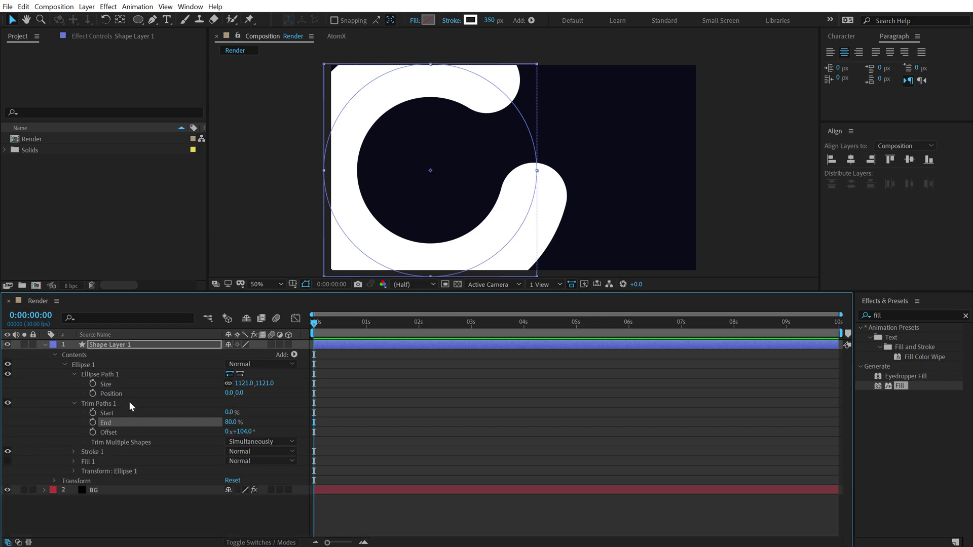
At 1 s, set keyframes for Size, End, Offset and Stroke Width
click(366, 327)
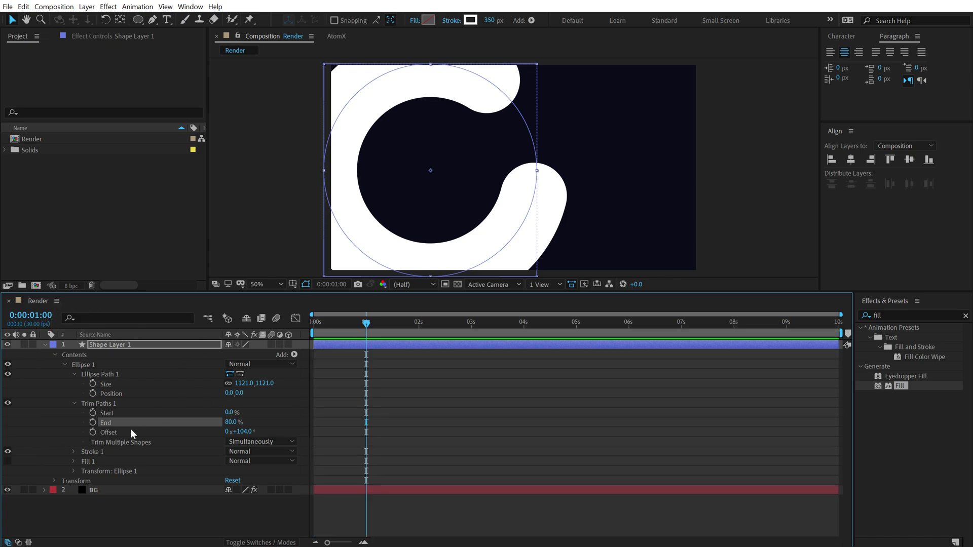
click(92, 384)
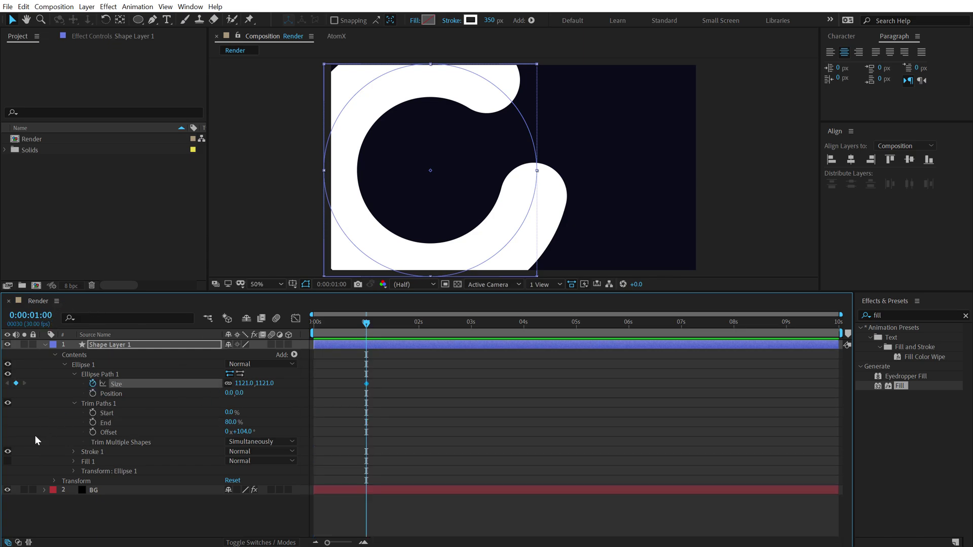
click(92, 422)
click(93, 432)
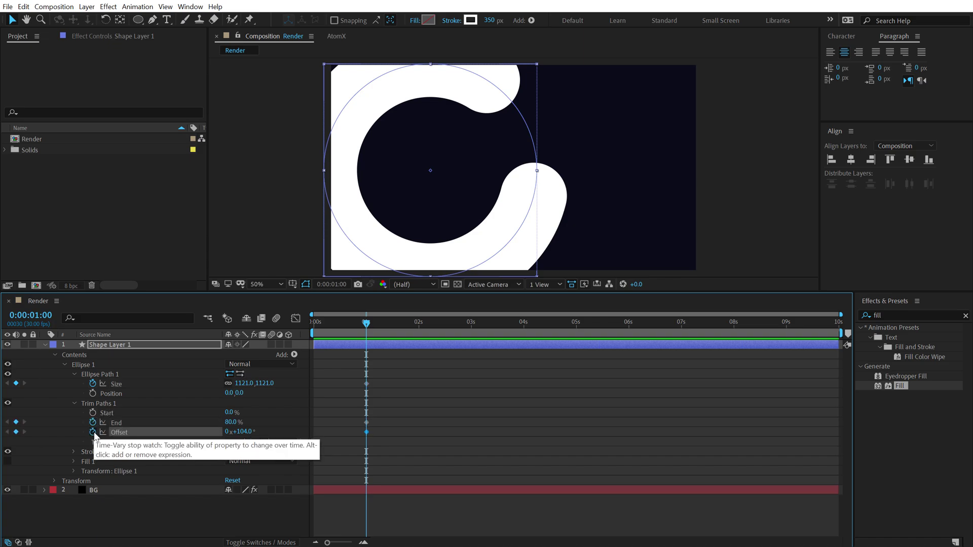
click(74, 452)
scroll(76, 436, down, 3)
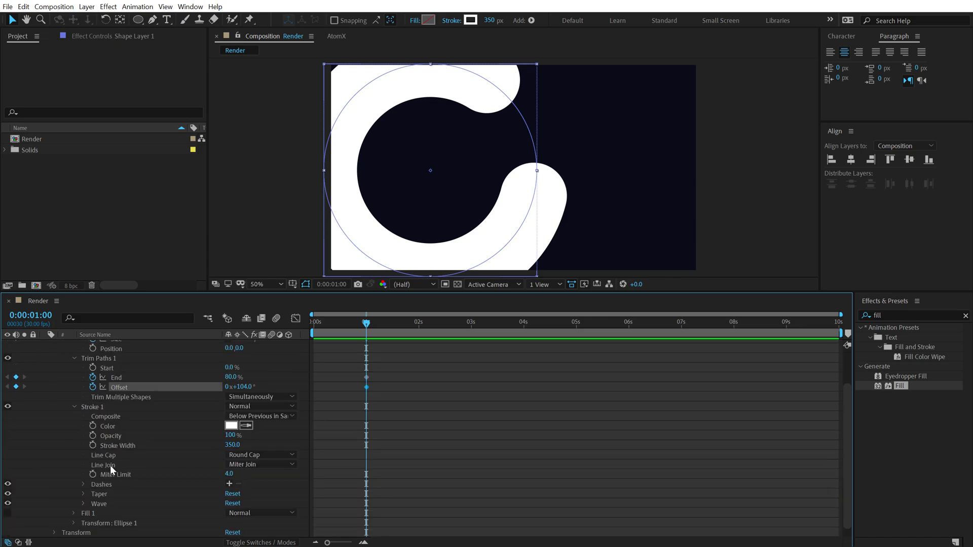
click(93, 445)
scroll(141, 421, up, 3)
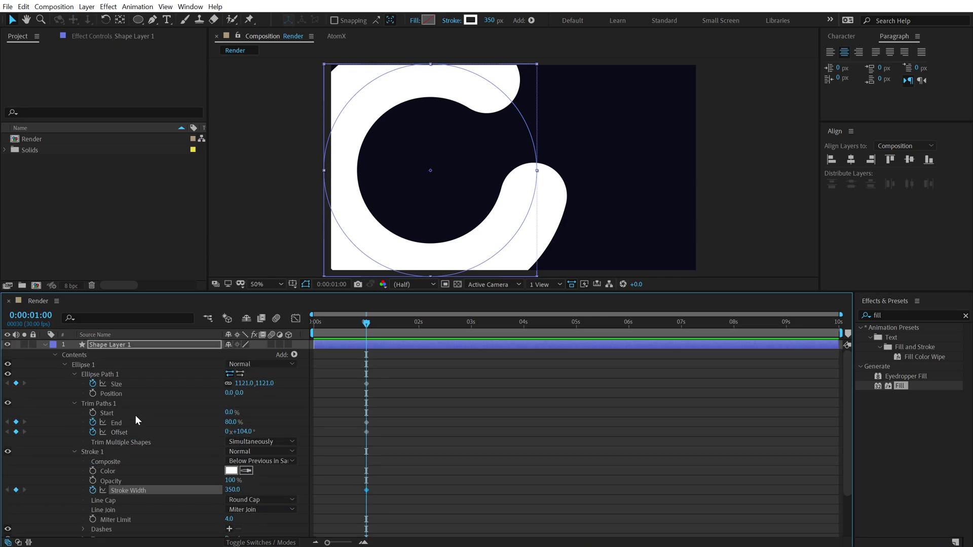
key(u)
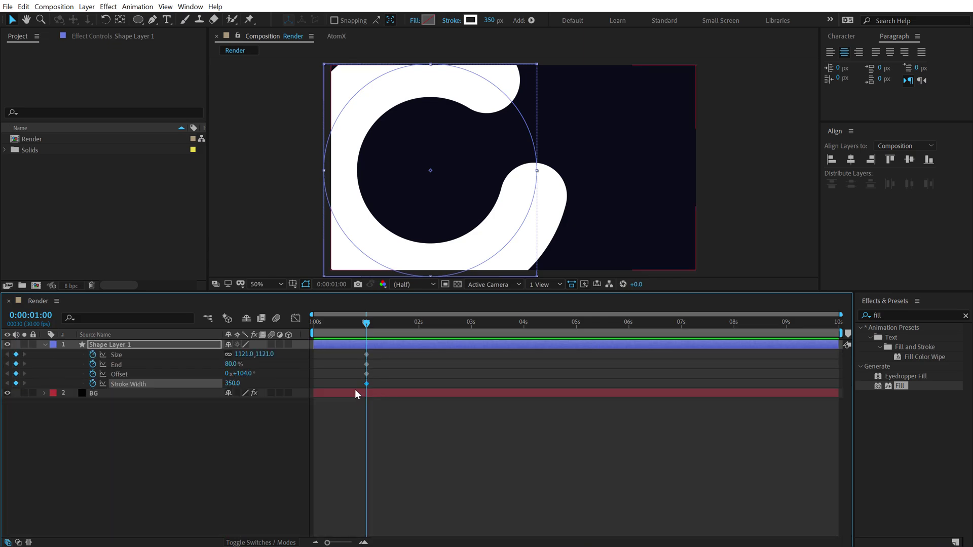
key(equal)
key(equal)
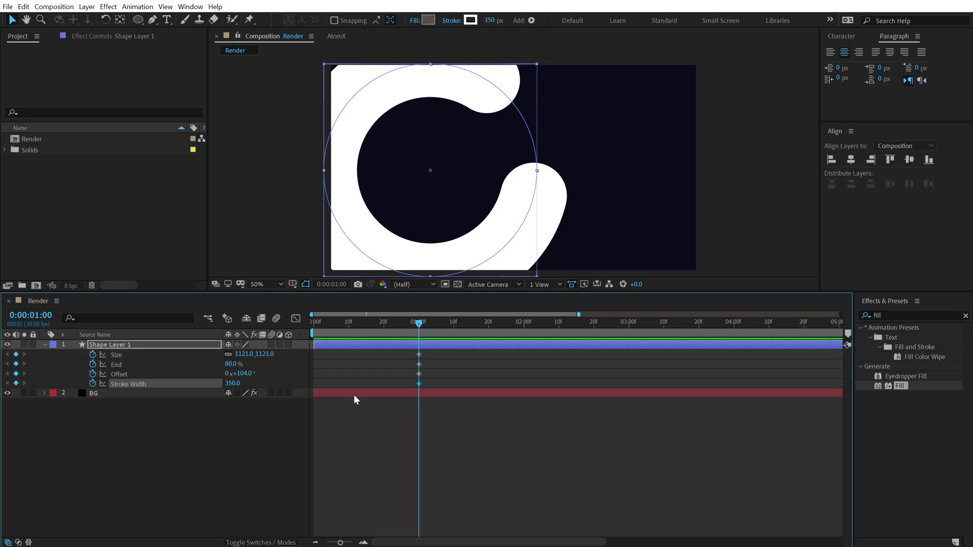
At 0 s, set starting values: Size 1018, End 0%, Offset 19°, Stroke Width 50
mouse_move(405, 331)
mouse_down()
mouse_move(242, 337)
mouse_move(207, 360)
mouse_move(221, 365)
mouse_move(205, 365)
mouse_move(240, 374)
mouse_move(193, 376)
mouse_move(183, 365)
mouse_move(196, 366)
mouse_up()
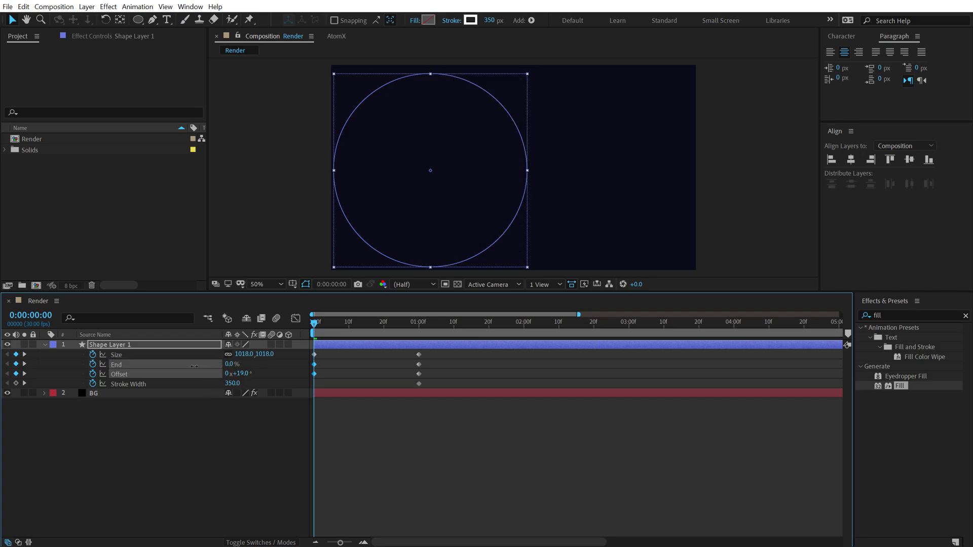
click(229, 383)
text(50)
key(Return)
Preview the grow-in animation and select all eight keyframes
mouse_move(319, 327)
mouse_down()
mouse_move(428, 326)
mouse_move(303, 342)
mouse_move(424, 341)
mouse_move(321, 348)
mouse_move(323, 324)
mouse_up()
key(space)
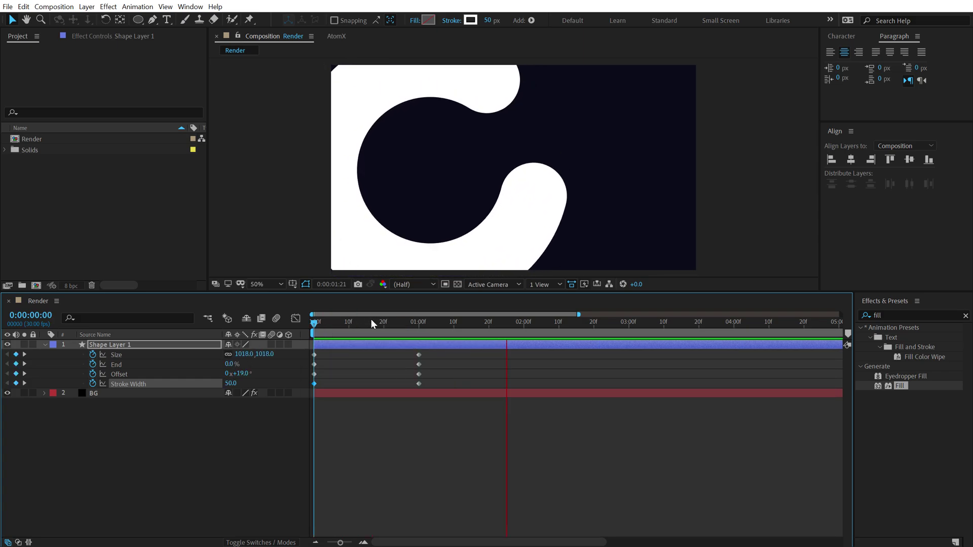
drag(329, 327, 458, 322)
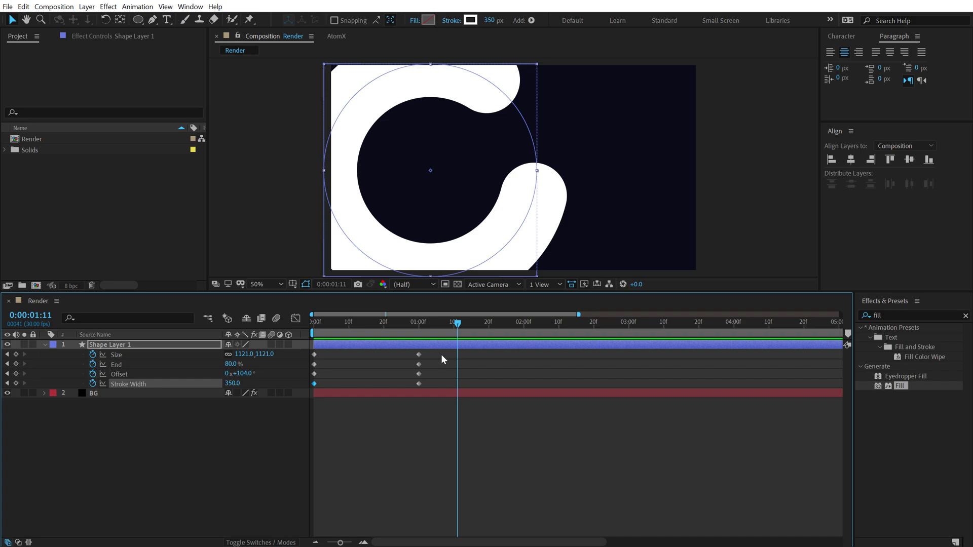
drag(440, 354, 299, 388)
right_click(313, 384)
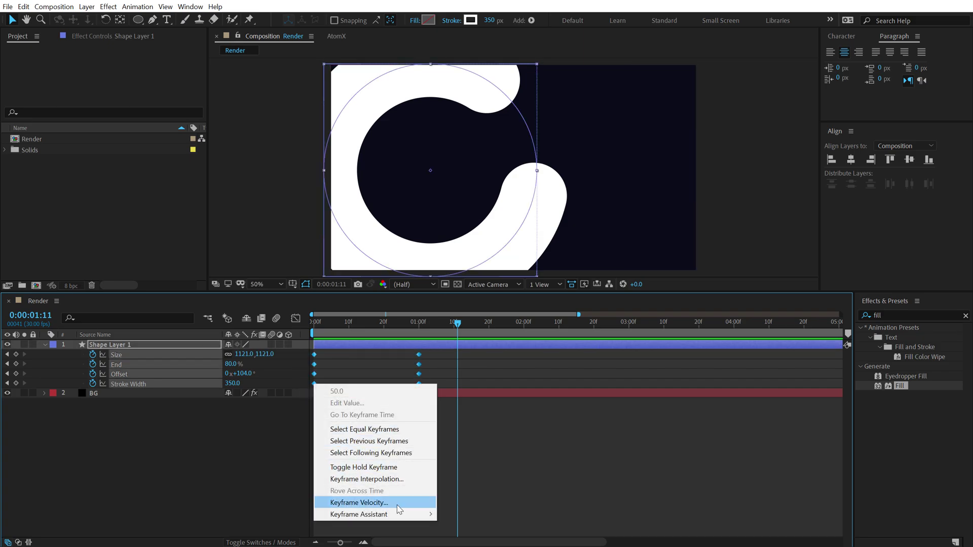
Apply Easy Ease to all keyframes and show the speed graph
mouse_move(396, 516)
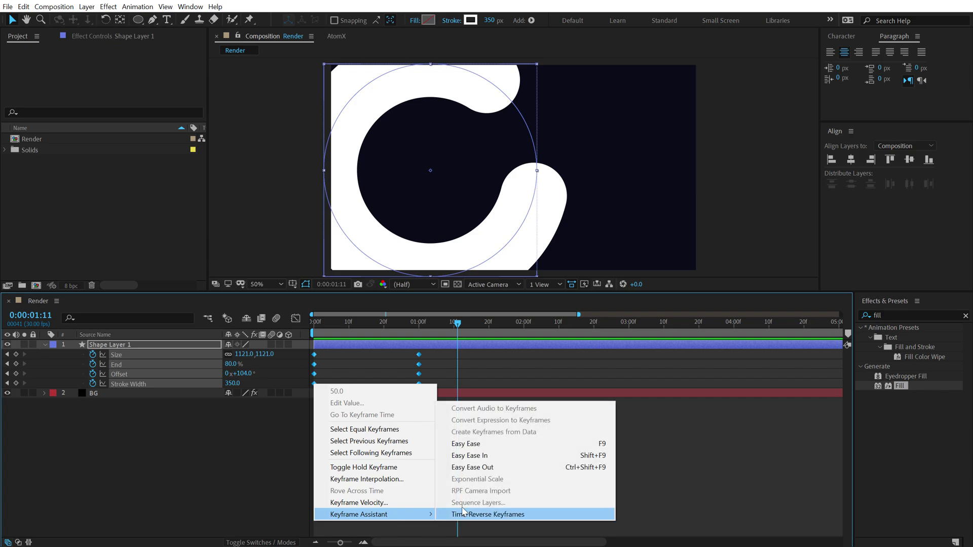
click(475, 445)
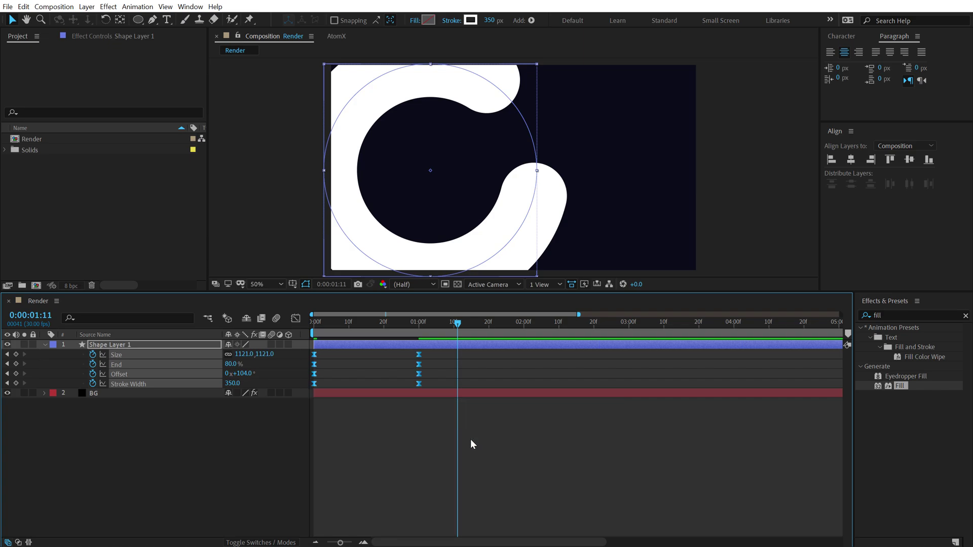
click(294, 318)
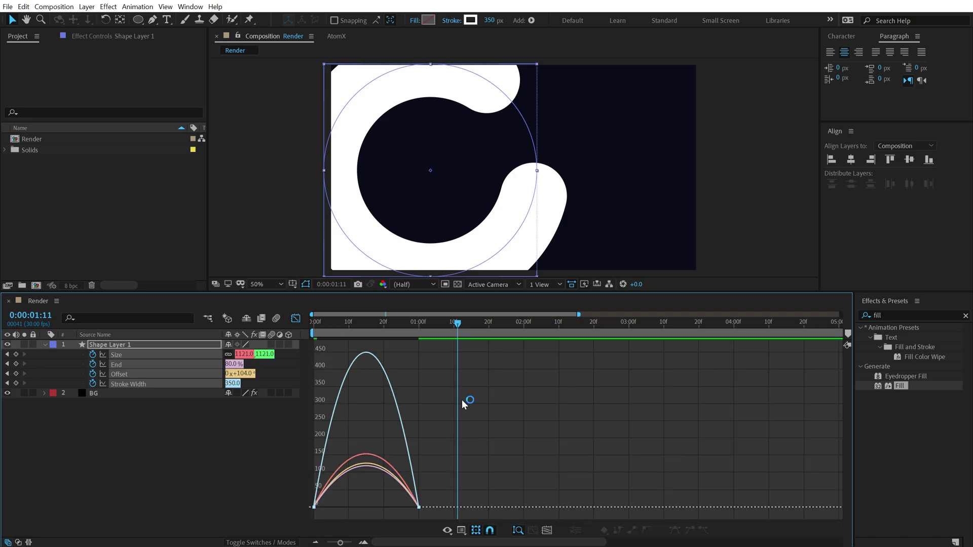
right_click(504, 402)
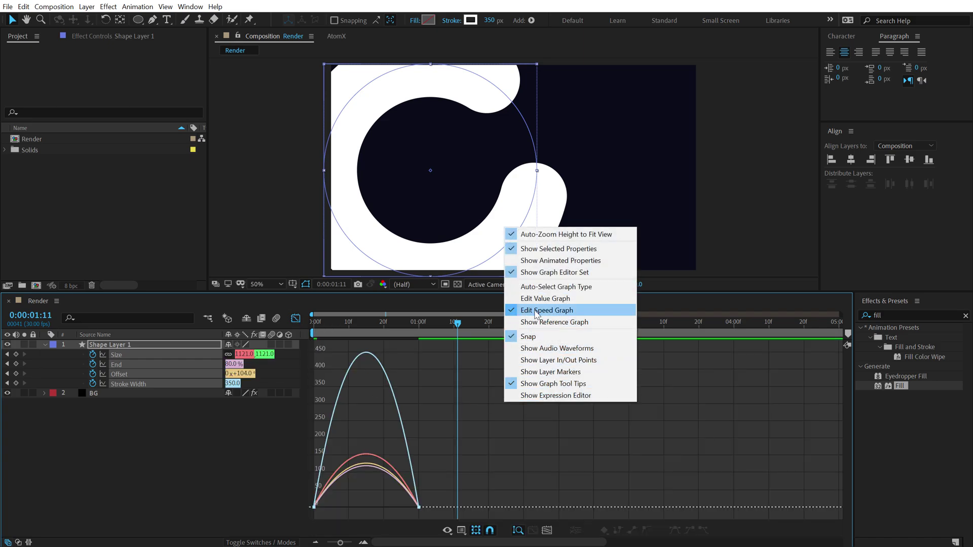
click(425, 385)
Drag the first keyframes' influence handles to steepen their ease out
scroll(393, 424, up, 2)
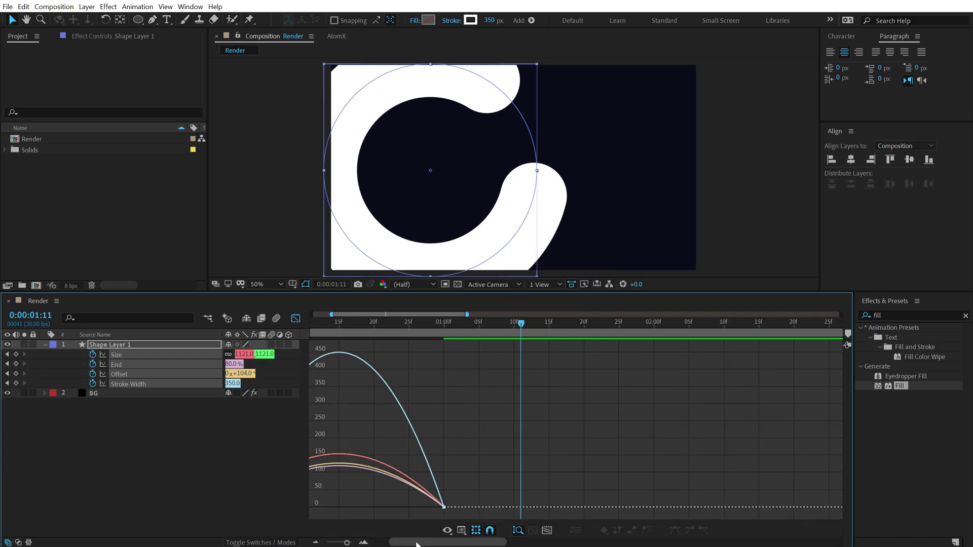
drag(430, 543, 412, 542)
click(416, 324)
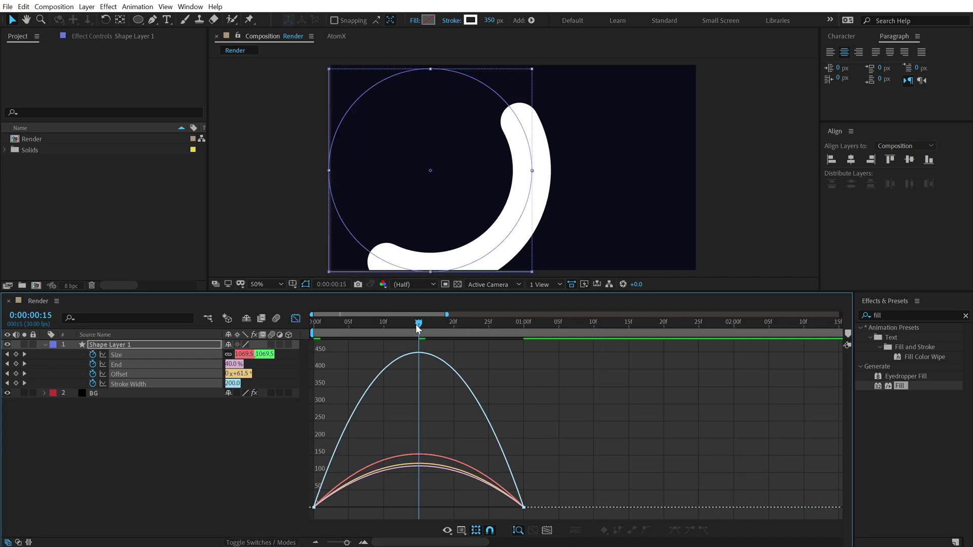
scroll(390, 427, up, 2)
drag(402, 541, 374, 542)
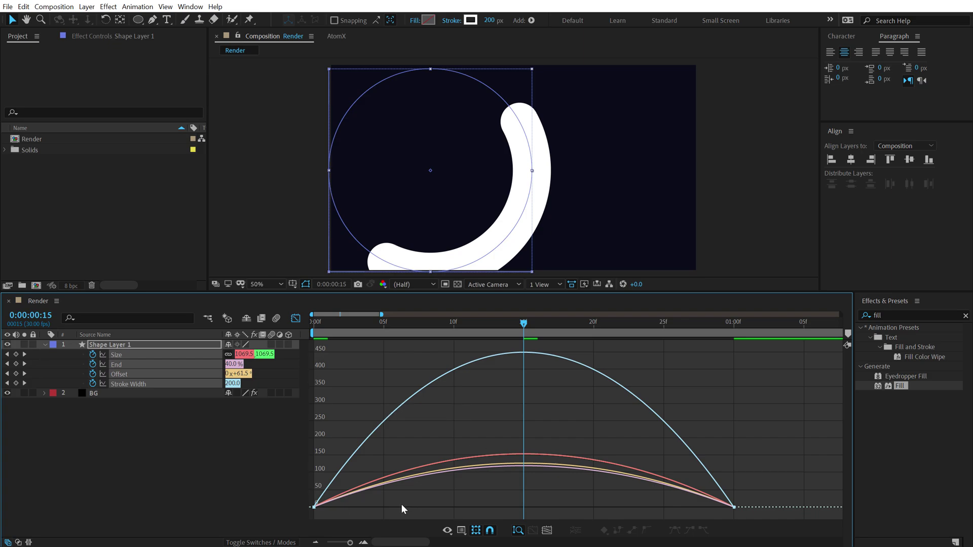
drag(375, 500, 262, 514)
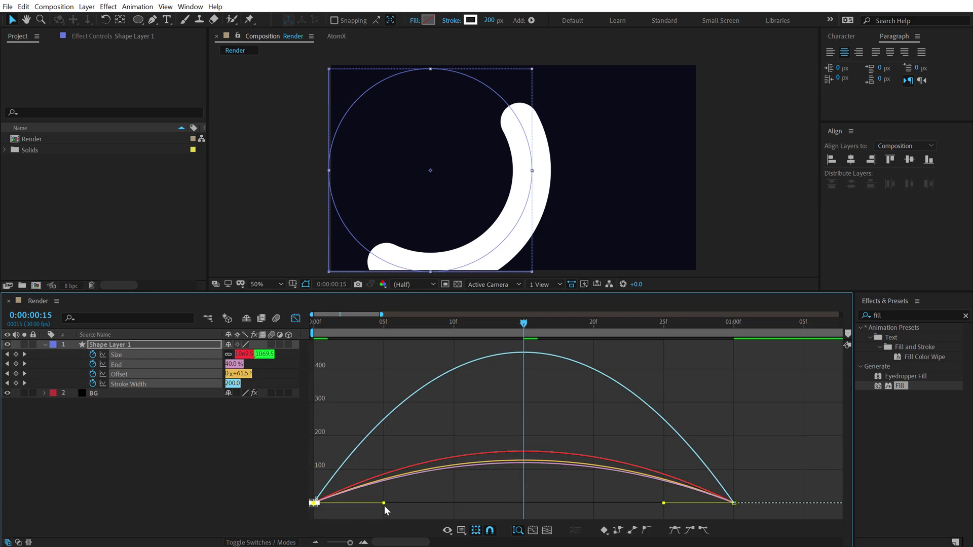
drag(384, 503, 493, 503)
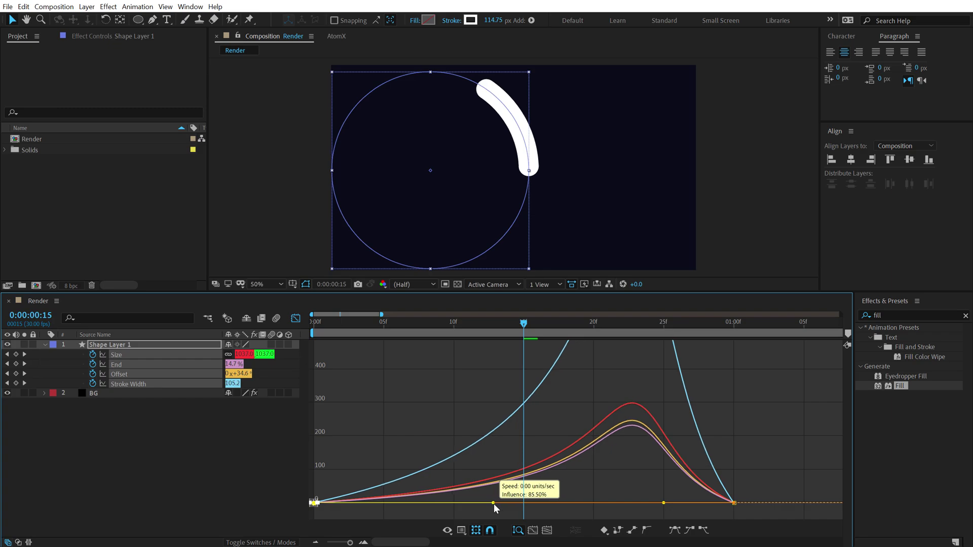
Steepen the last keyframes' ease in, then return to layer bars at time zero
click(737, 491)
drag(737, 490, 552, 504)
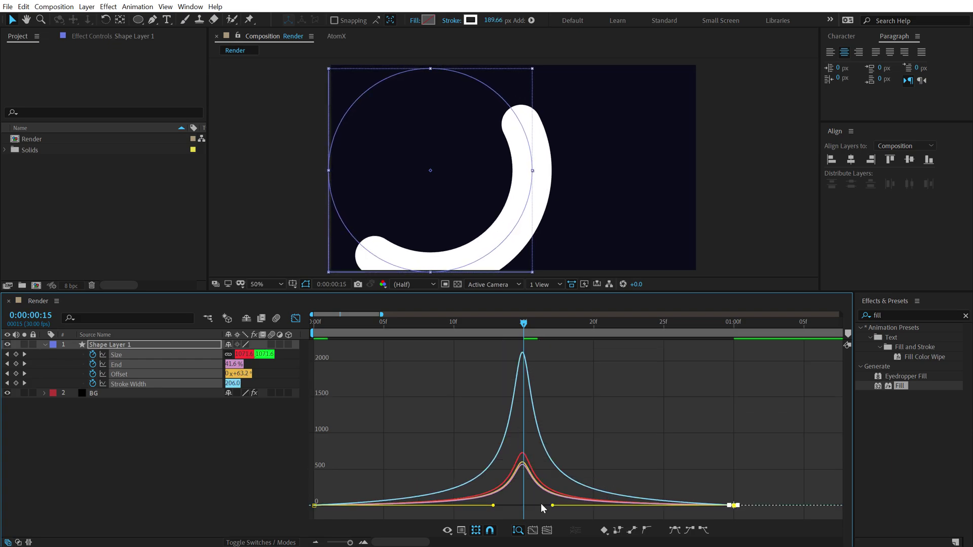
click(295, 319)
key(Home)
Preview and scrub through the ring's grow-in animation
key(minus)
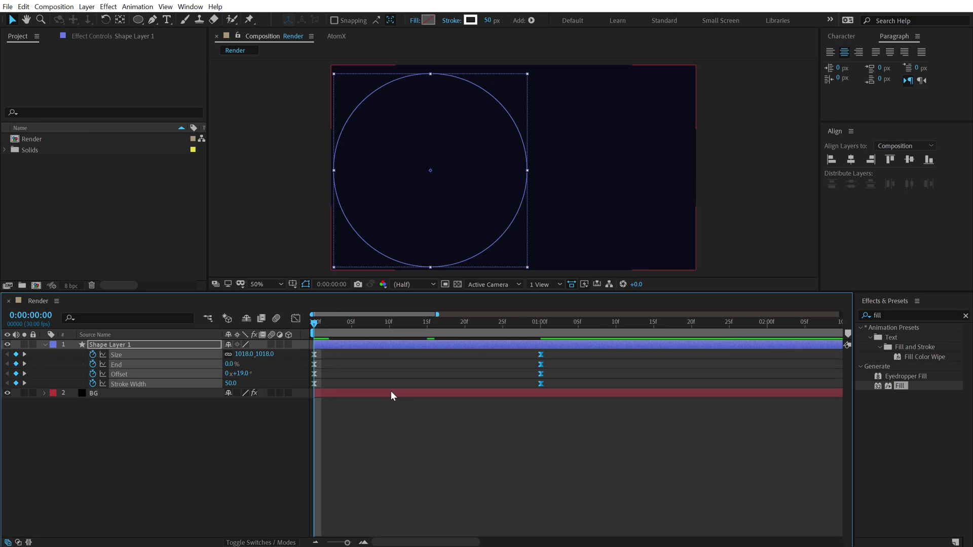
key(minus)
key(space)
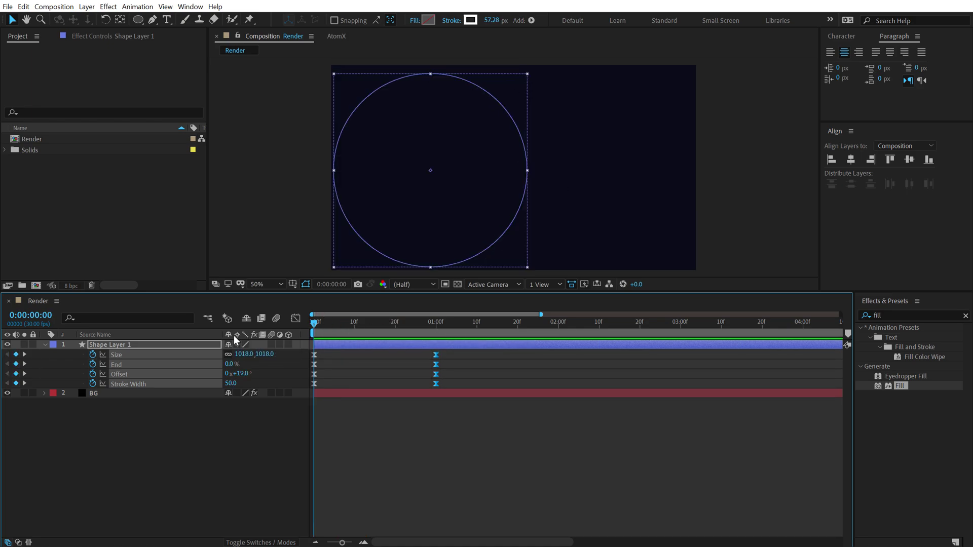
click(452, 324)
key(j)
drag(383, 334, 464, 336)
click(356, 418)
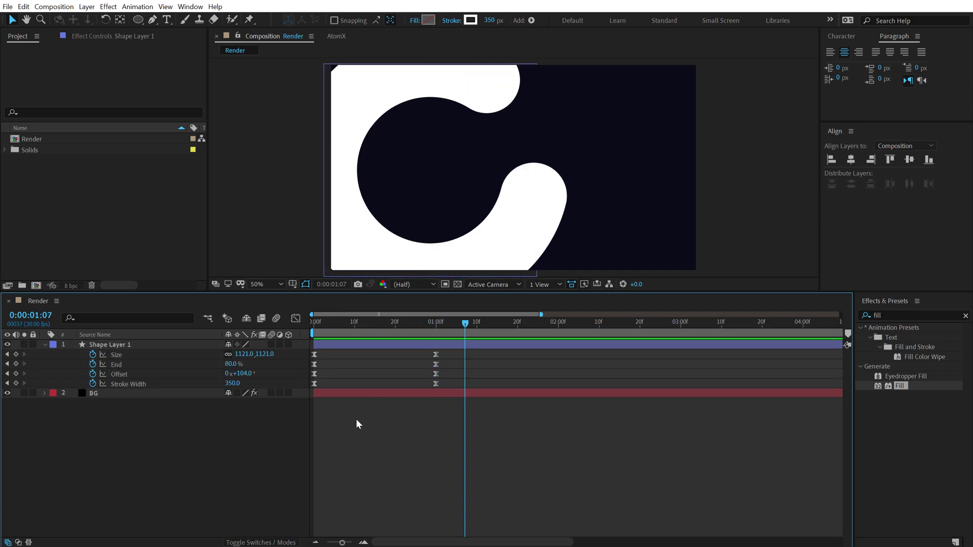
drag(336, 320, 505, 327)
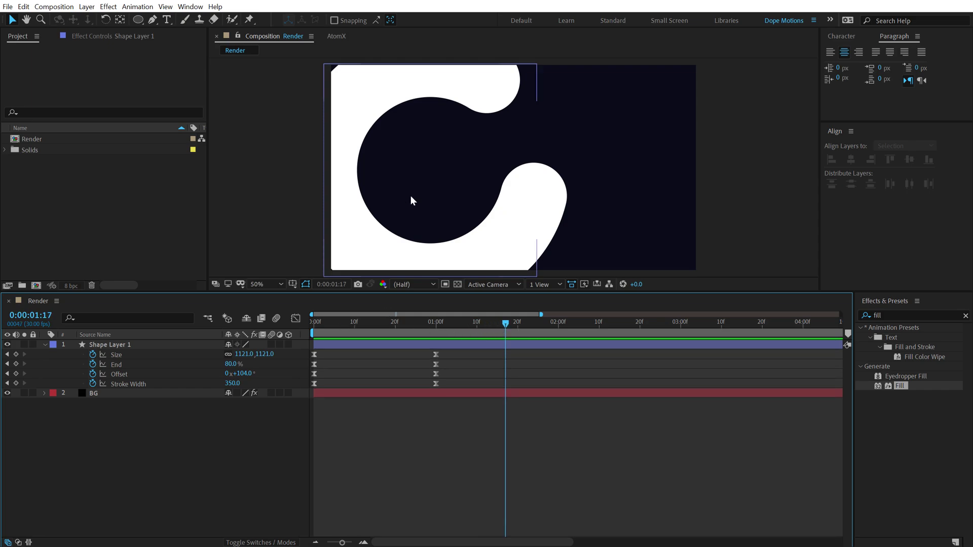
At the 1-second keyframes, raise End to 100% to close the ring
click(121, 345)
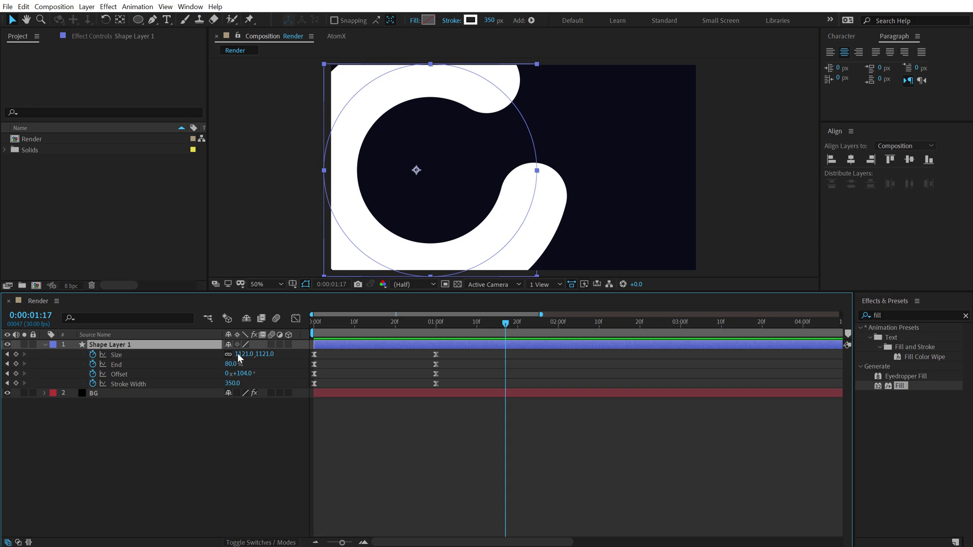
click(439, 329)
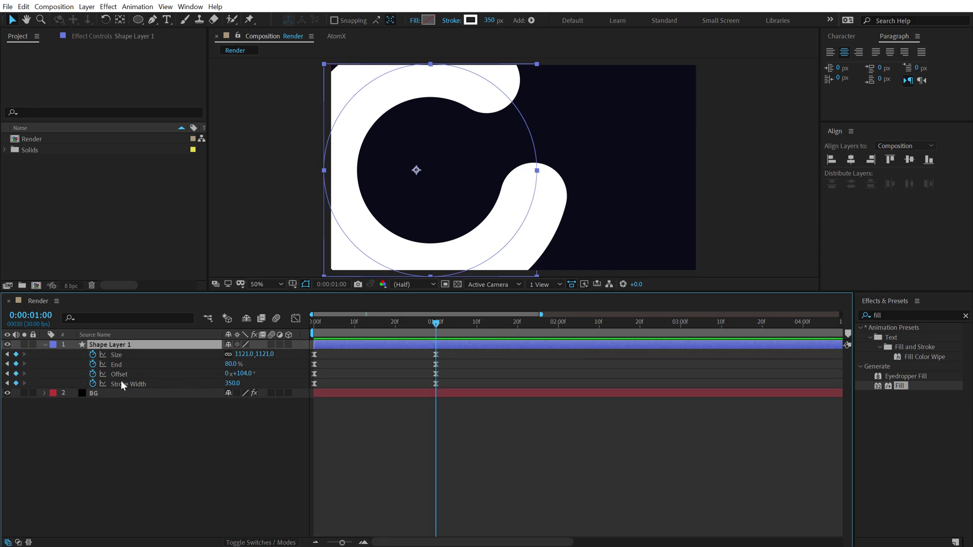
drag(231, 365, 261, 363)
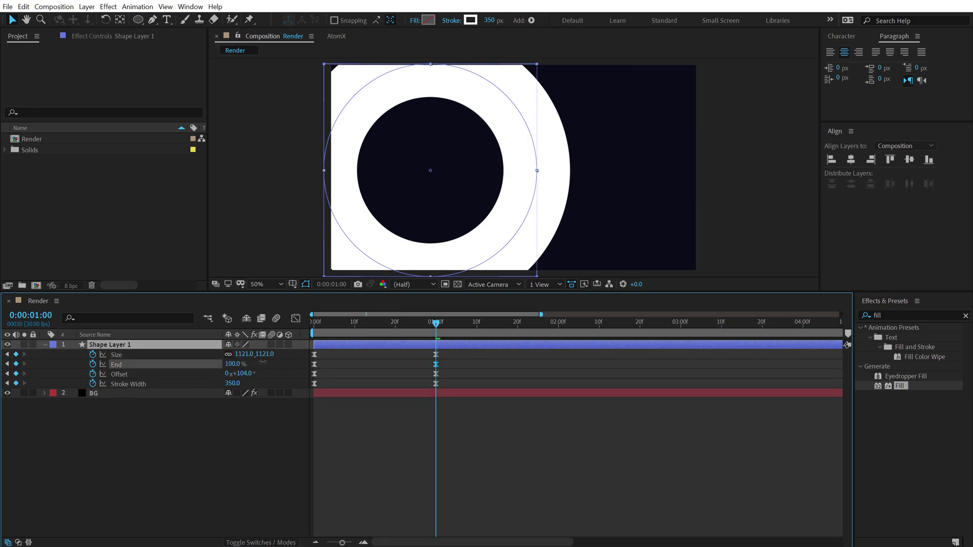
click(410, 424)
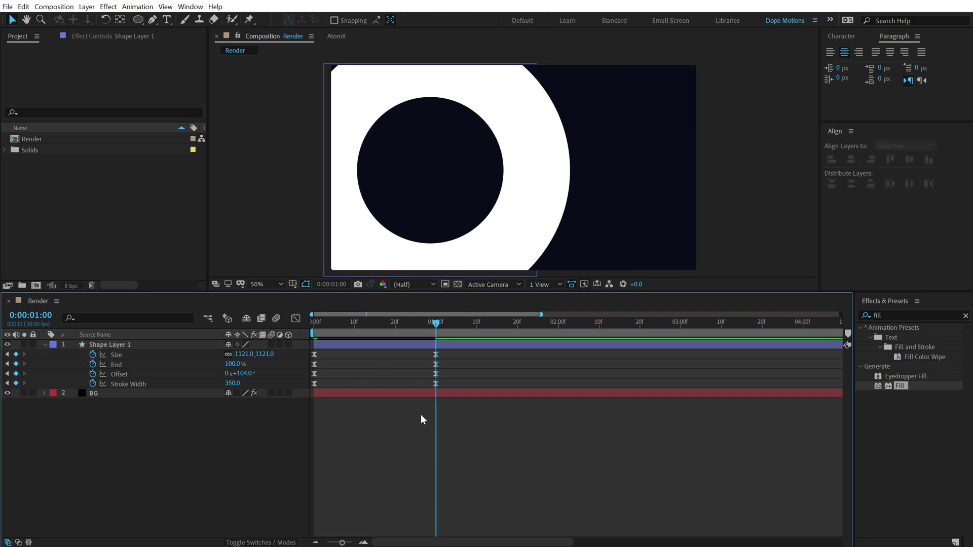
click(390, 348)
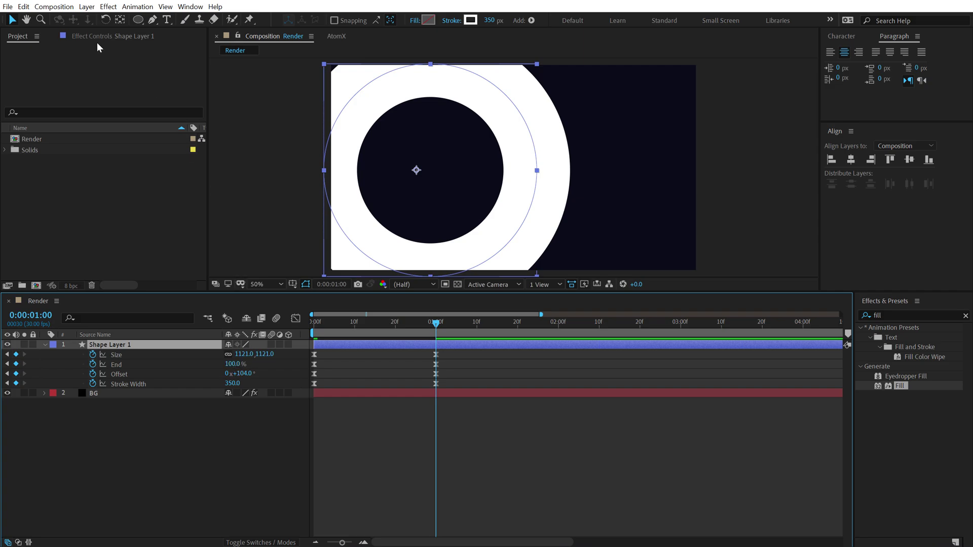
Centre the anchor point on the ring and set End at 1 s back to 80%
double_click(121, 23)
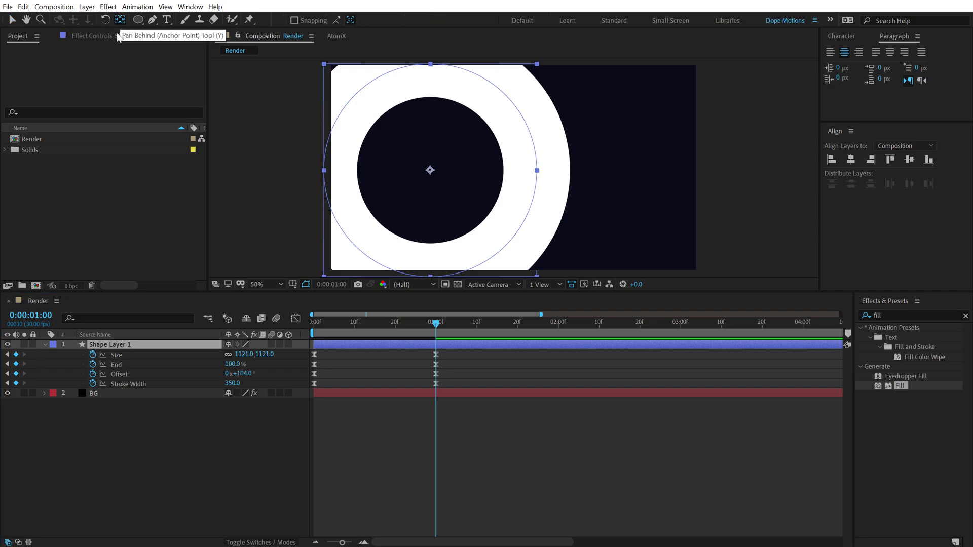
click(233, 364)
text(85)
key(Return)
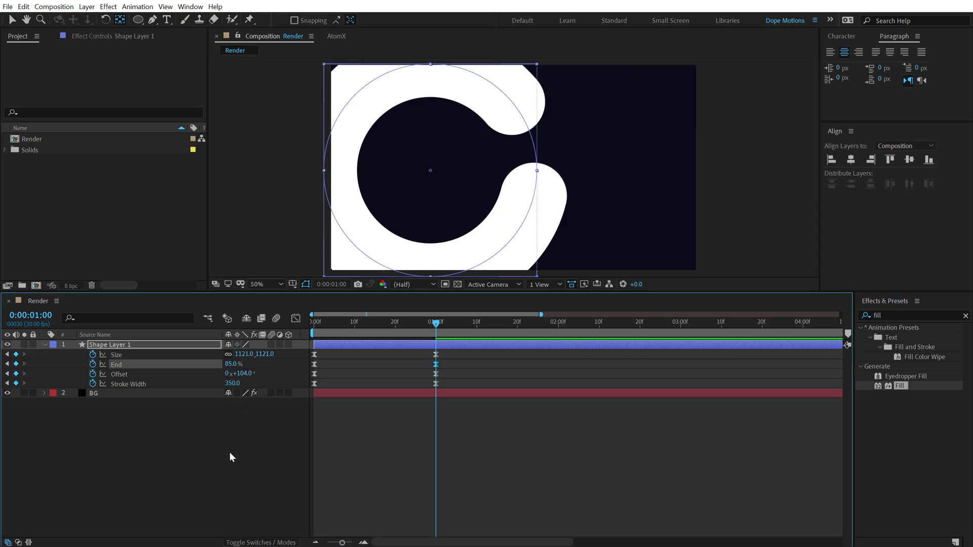
click(234, 364)
text(80)
key(Return)
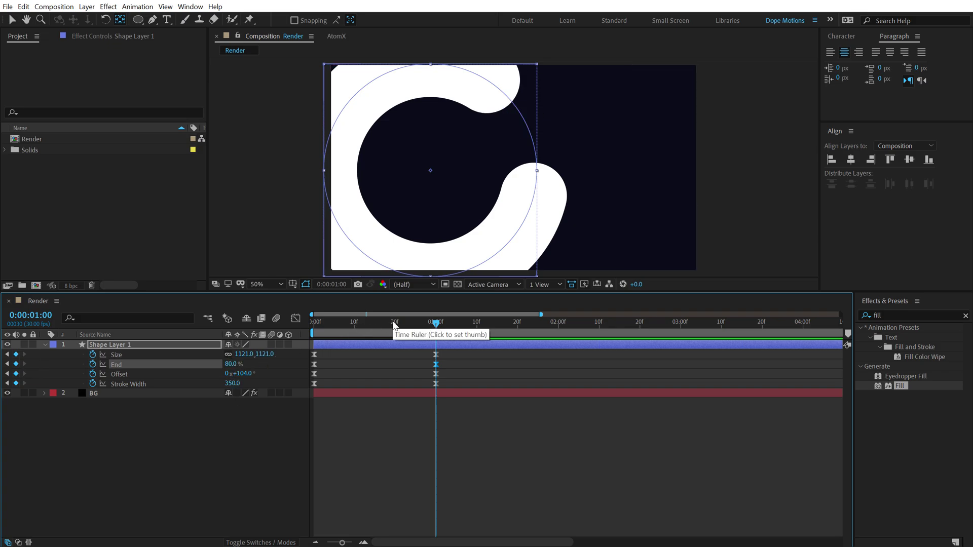
key(r)
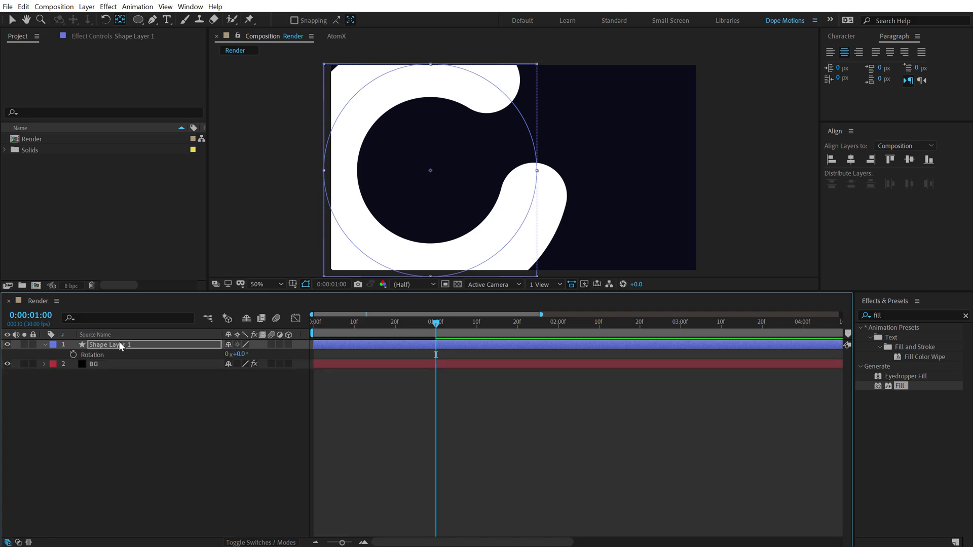
Give Rotation the expression time*5 and scrub to confirm the C ring spins
drag(241, 354, 278, 356)
alt+click(73, 355)
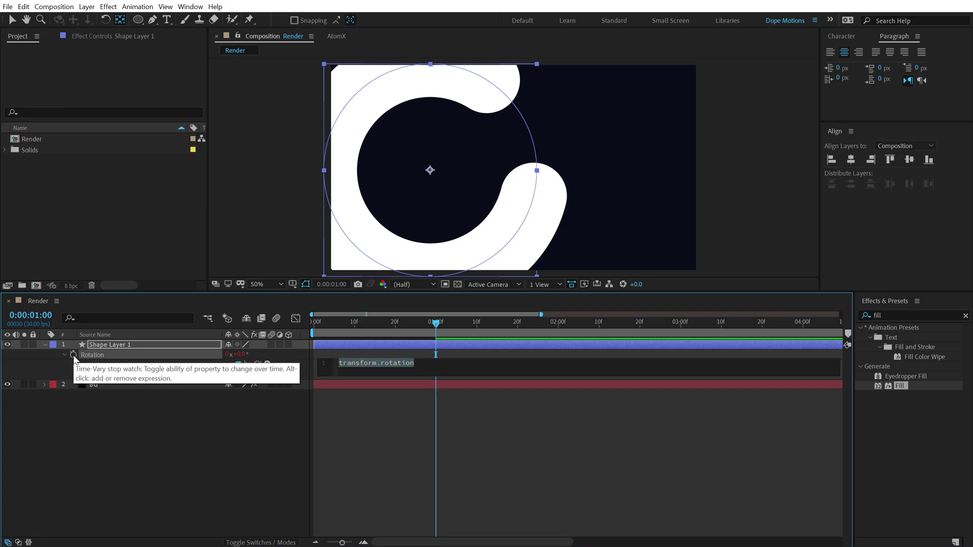
text(time)
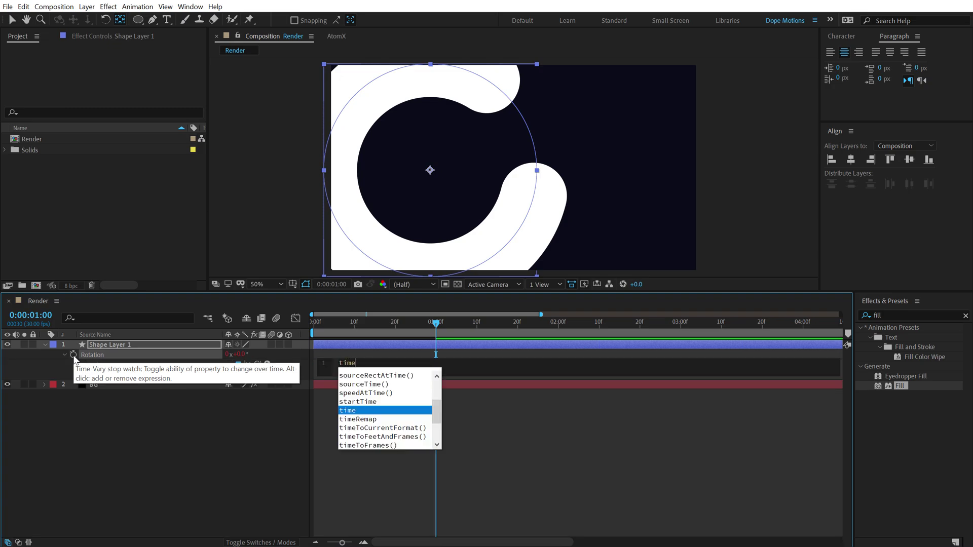
text(*)
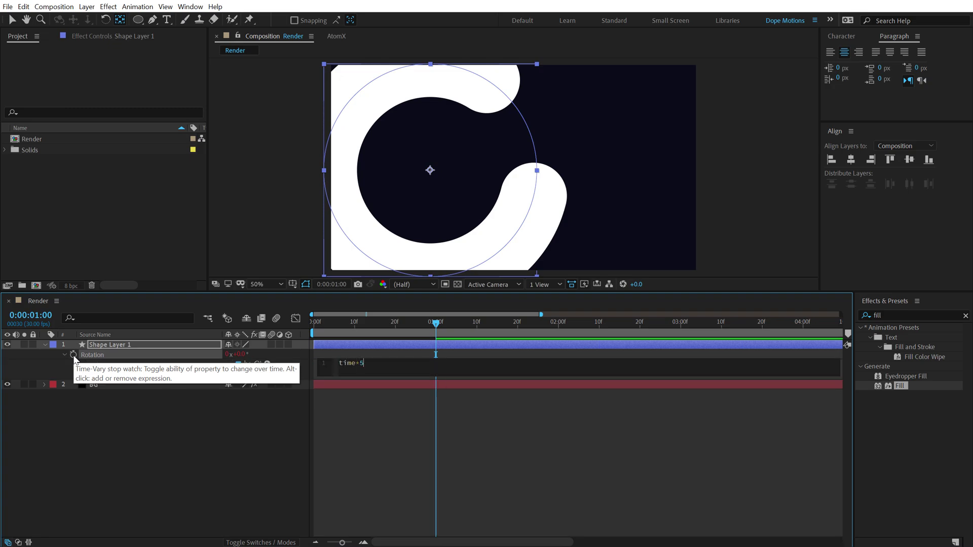
click(158, 423)
click(351, 329)
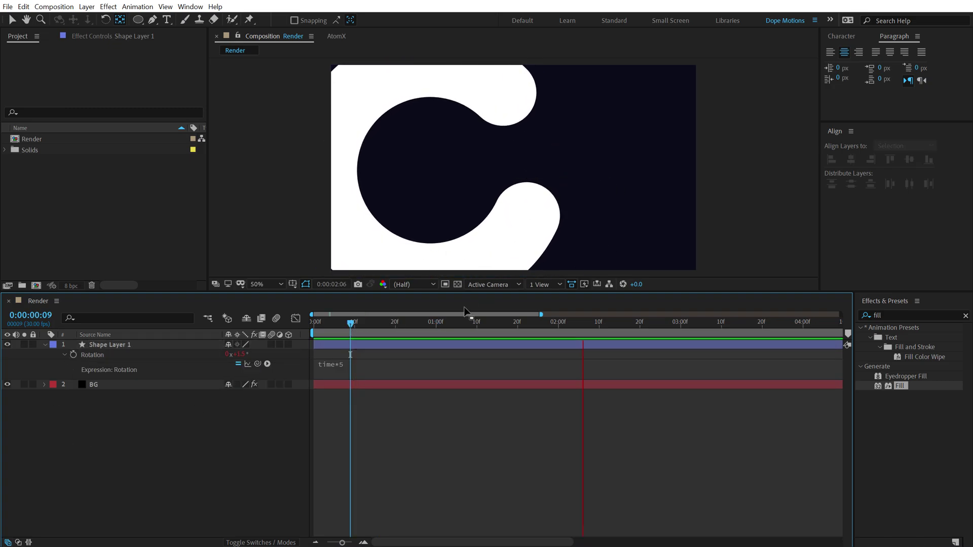
drag(425, 323, 586, 323)
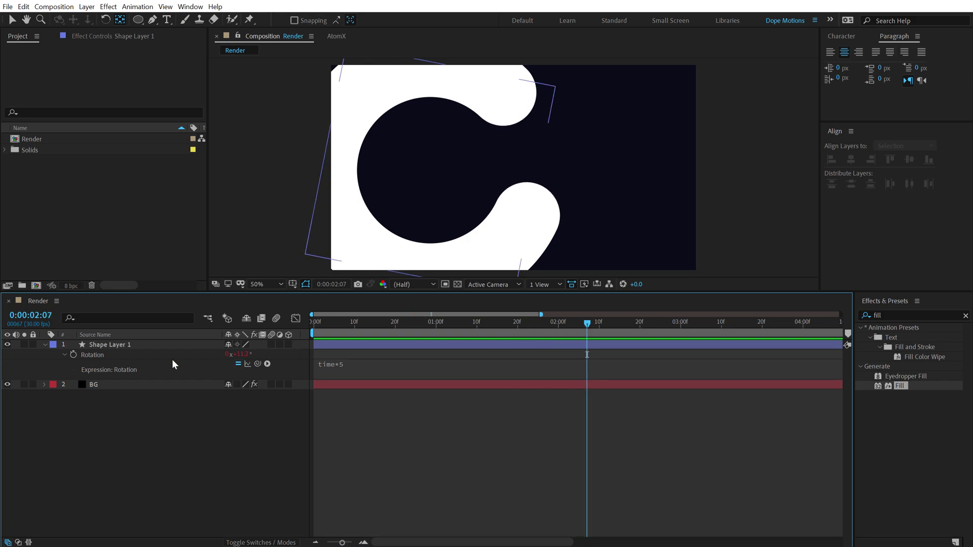
click(46, 345)
click(95, 343)
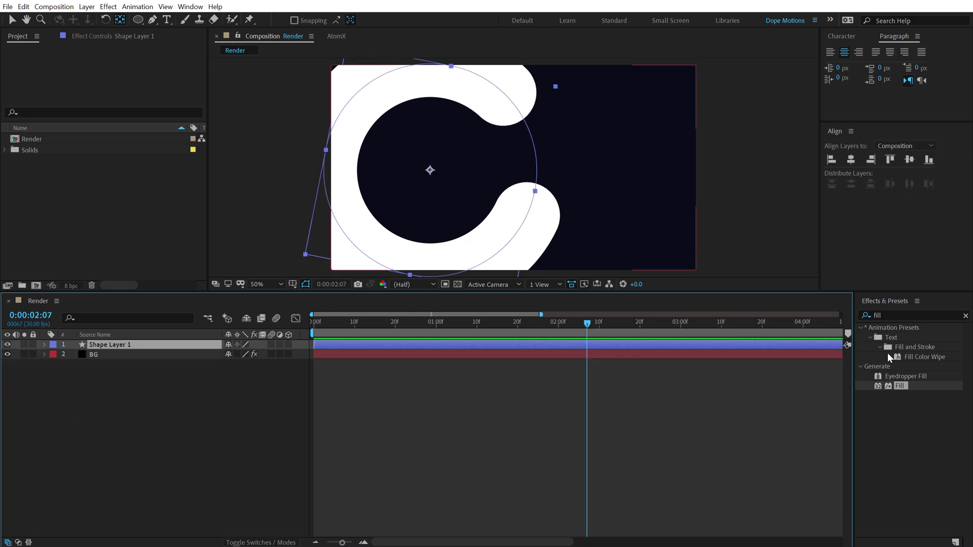
Apply a radial Gradient Ramp effect to Shape Layer 1
click(866, 315)
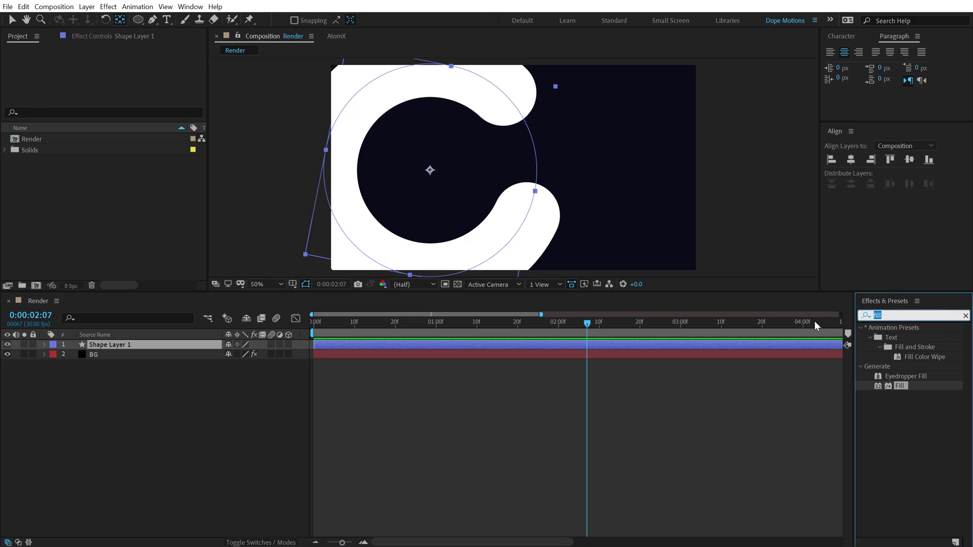
text(ramp)
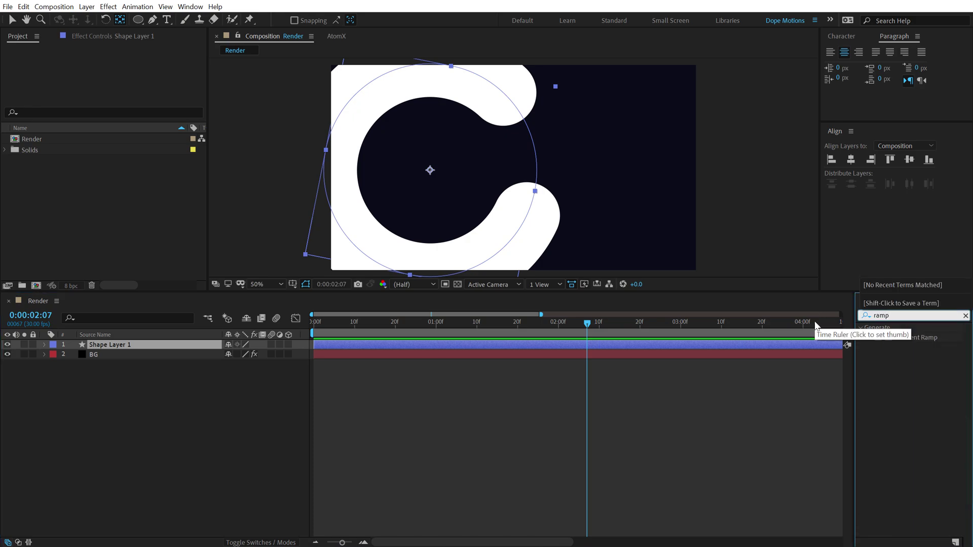
double_click(924, 336)
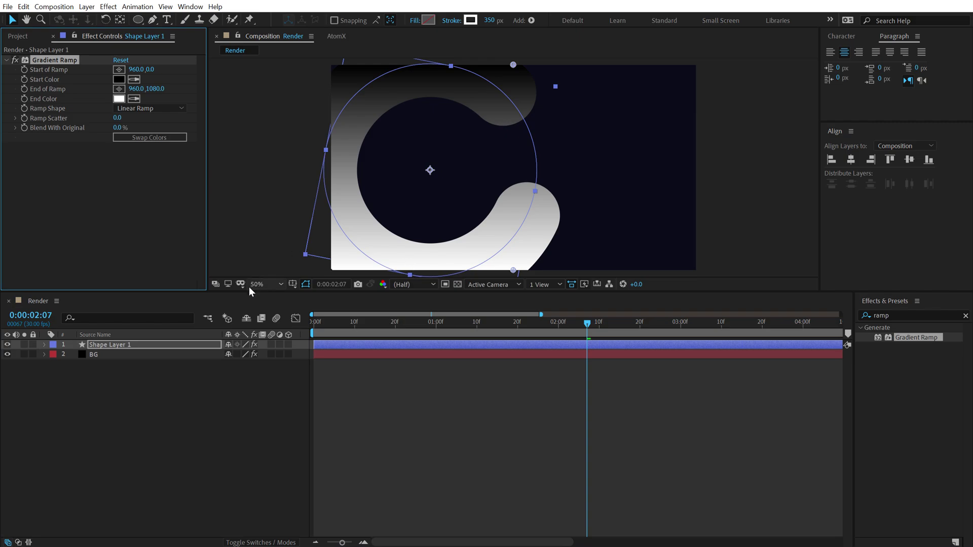
drag(254, 292, 253, 343)
click(160, 109)
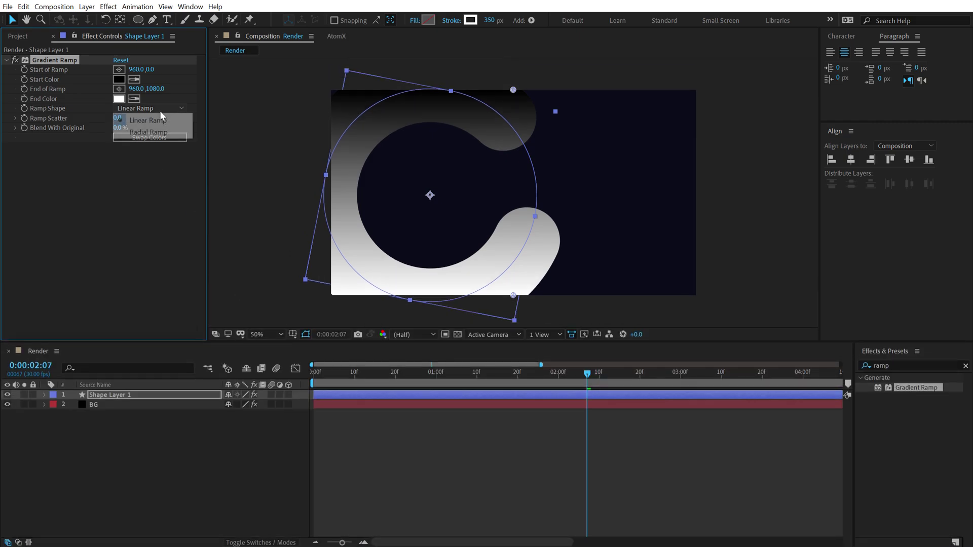
click(137, 131)
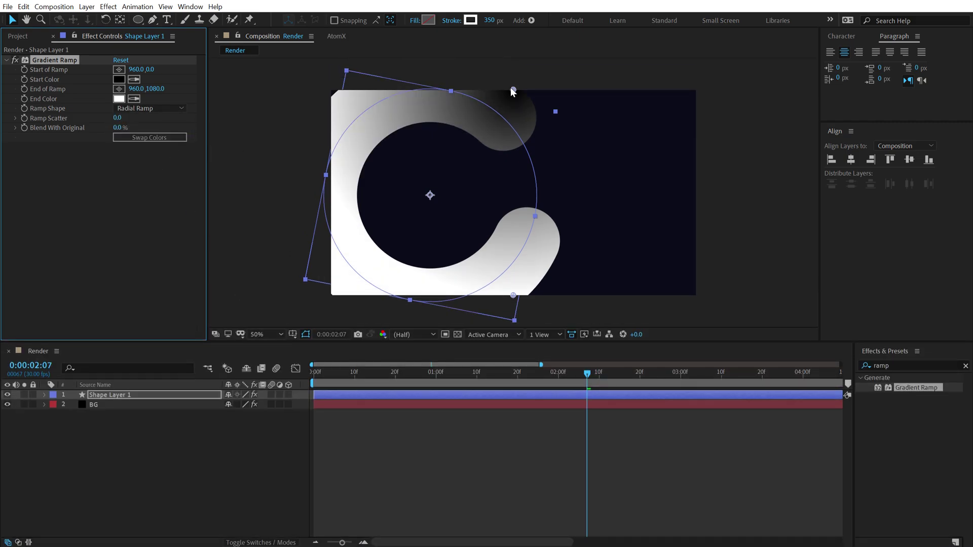
Move the ramp start to the top-left, the end up-left, and make the start colour bright blue
drag(513, 90, 329, 92)
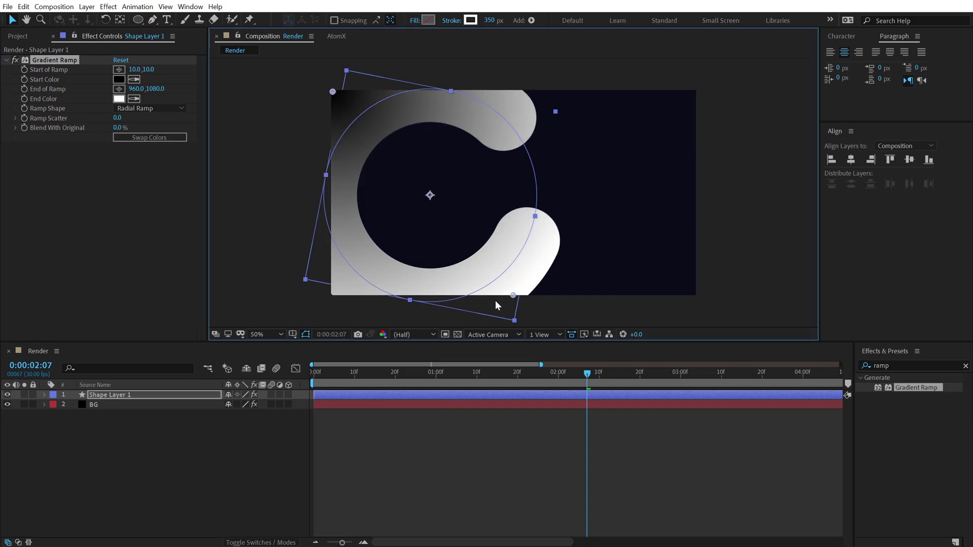
drag(514, 295, 479, 249)
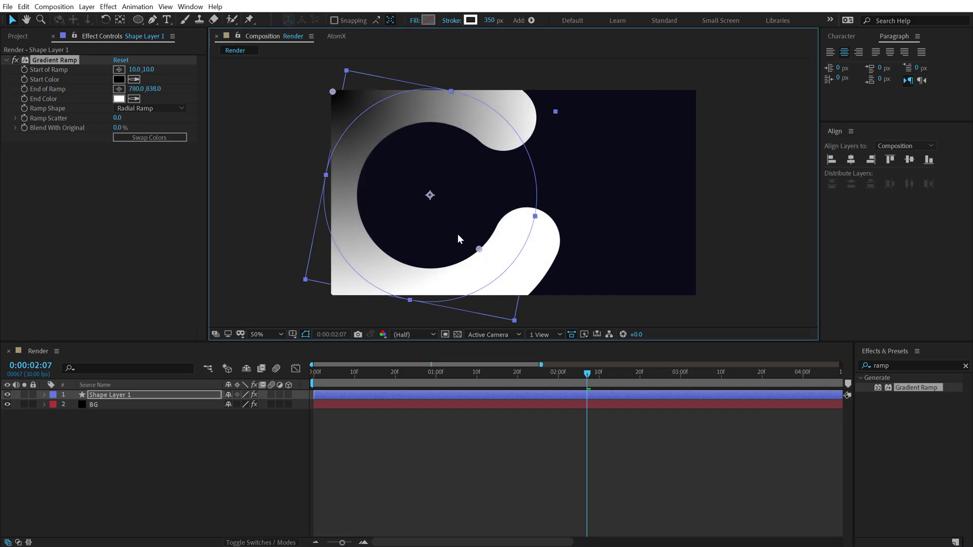
click(122, 78)
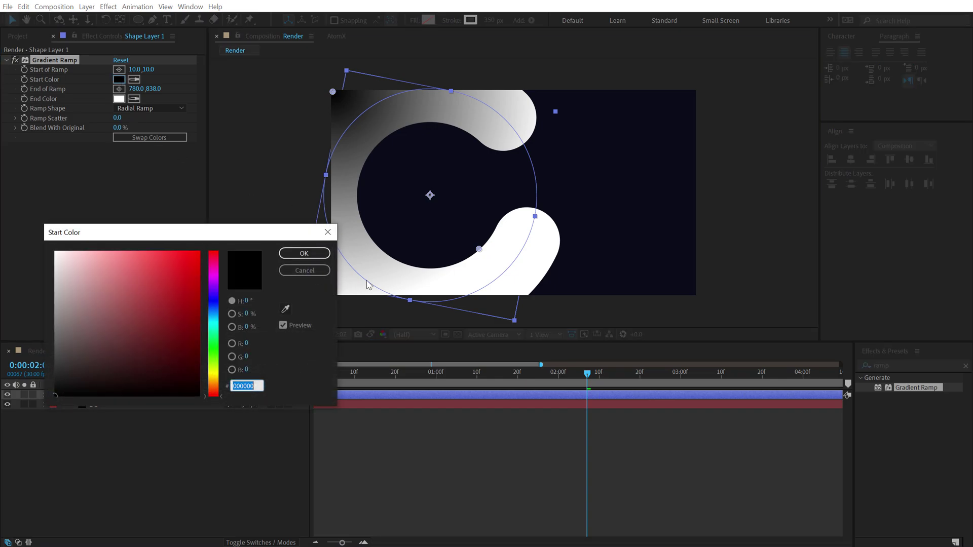
drag(215, 324, 215, 310)
click(196, 251)
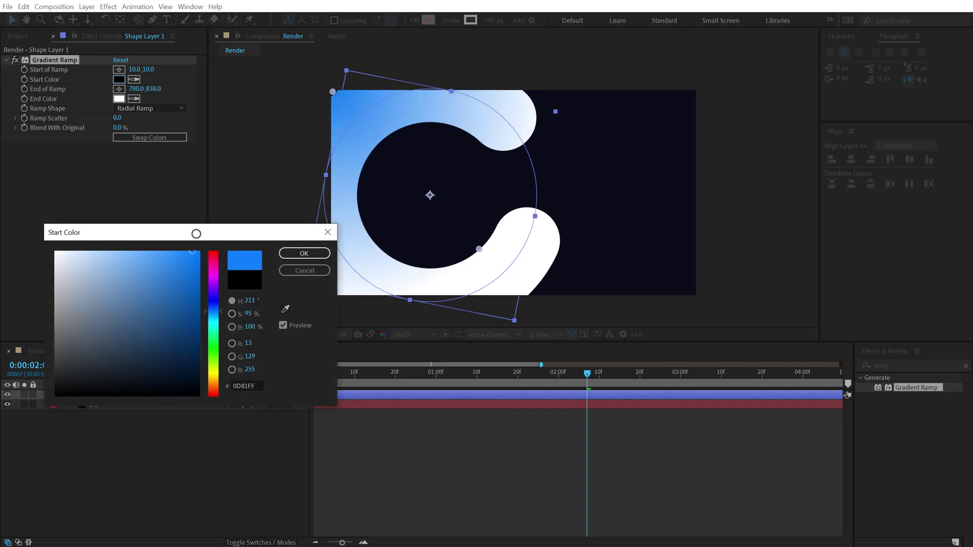
click(304, 253)
Set the gradient's end colour to a deep blue
click(119, 99)
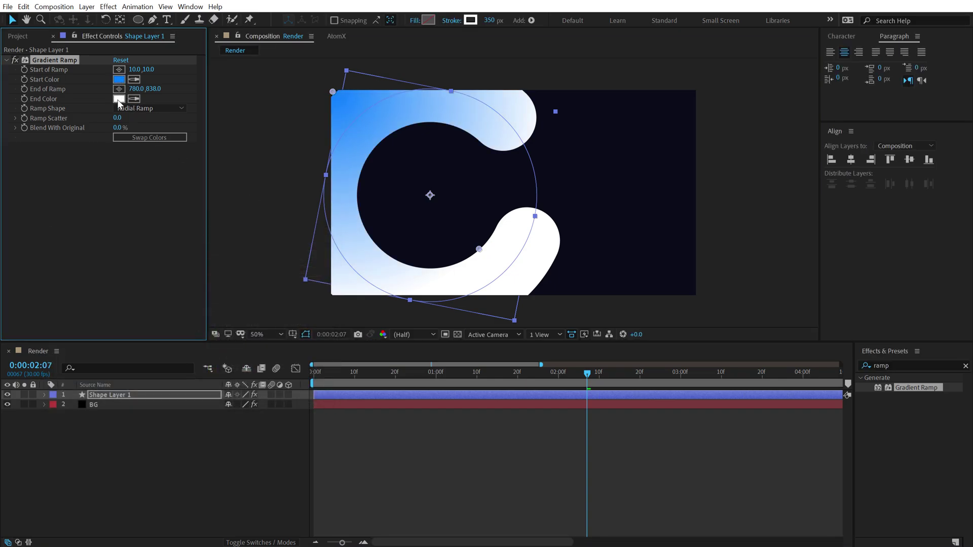
click(215, 304)
click(193, 301)
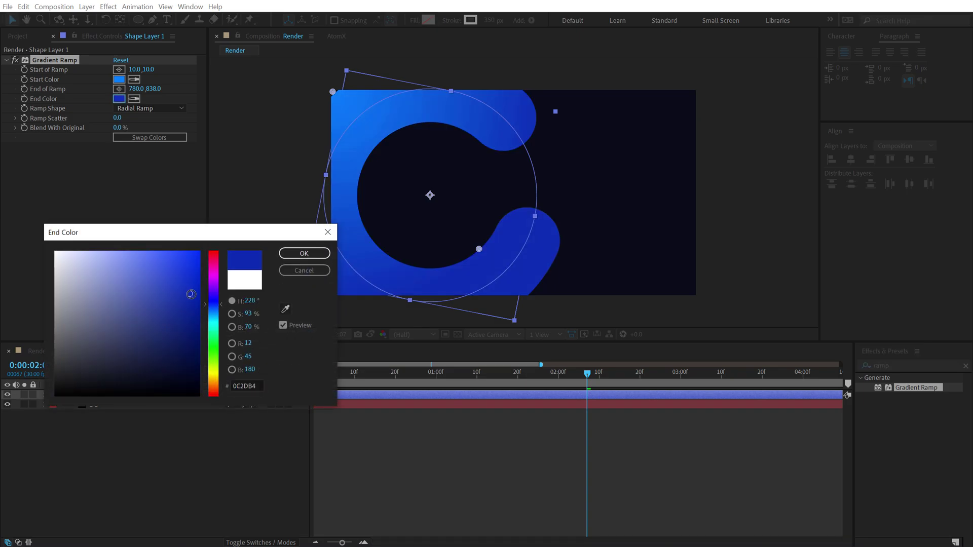
mouse_move(193, 300)
mouse_down()
mouse_move(183, 253)
mouse_move(175, 270)
mouse_up()
click(300, 256)
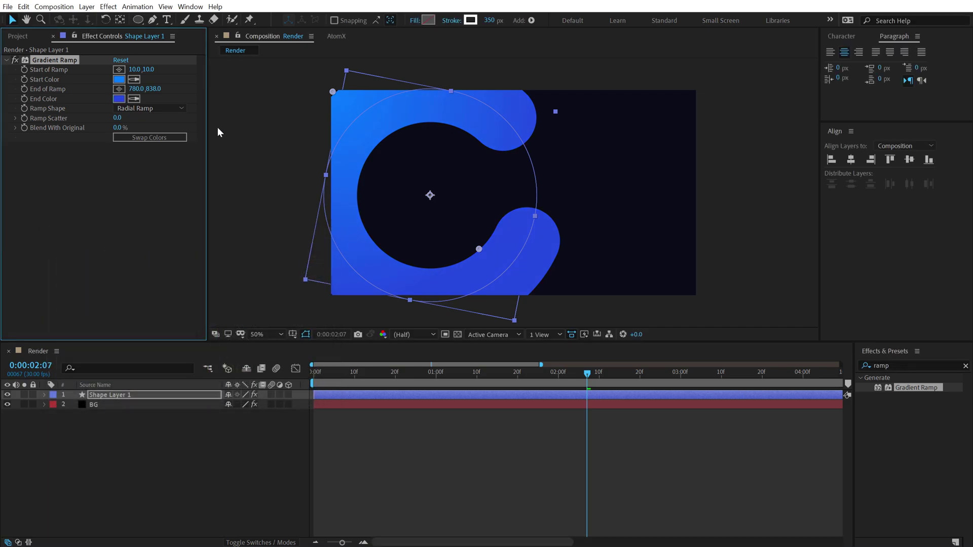
Shift the start colour toward cyan-blue and fine-tune both ramp points
click(124, 79)
drag(215, 318, 213, 308)
click(302, 253)
drag(333, 92, 359, 110)
drag(478, 247, 490, 260)
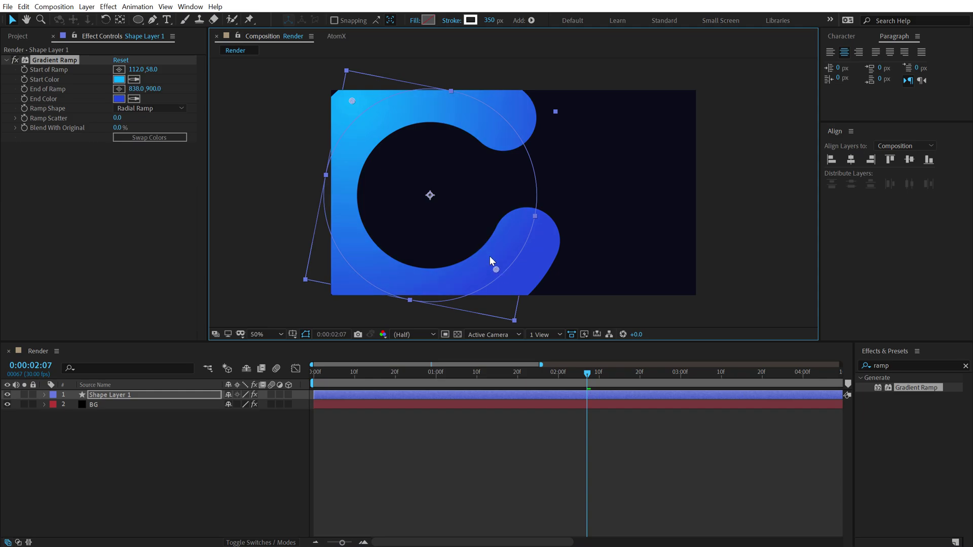
Set Ramp Scatter to 100 and reselect Shape Layer 1 after previewing
click(116, 118)
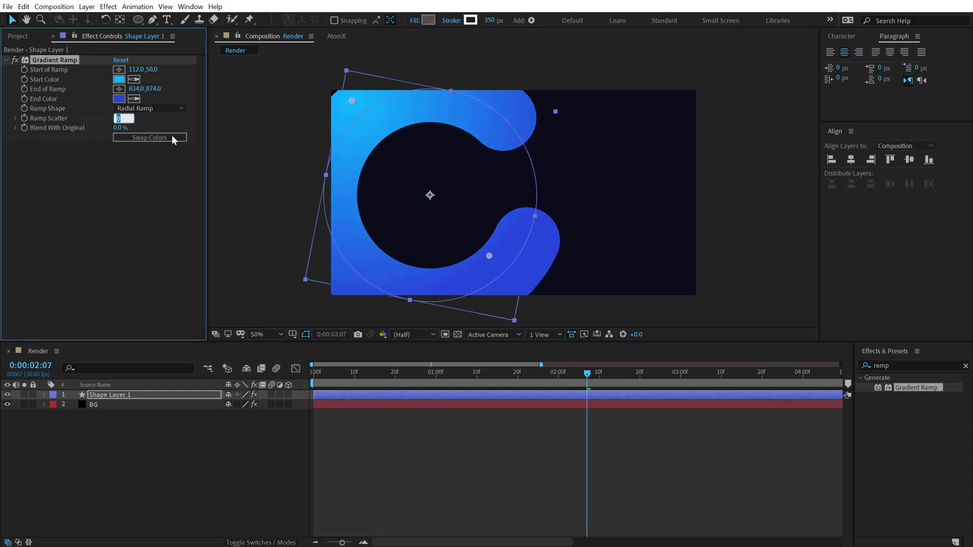
text(100)
key(Return)
click(60, 412)
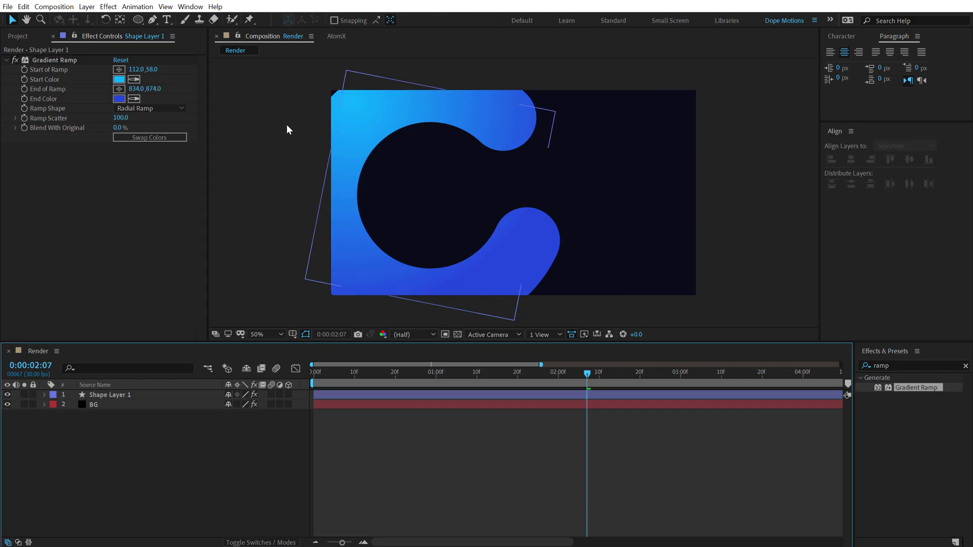
click(106, 395)
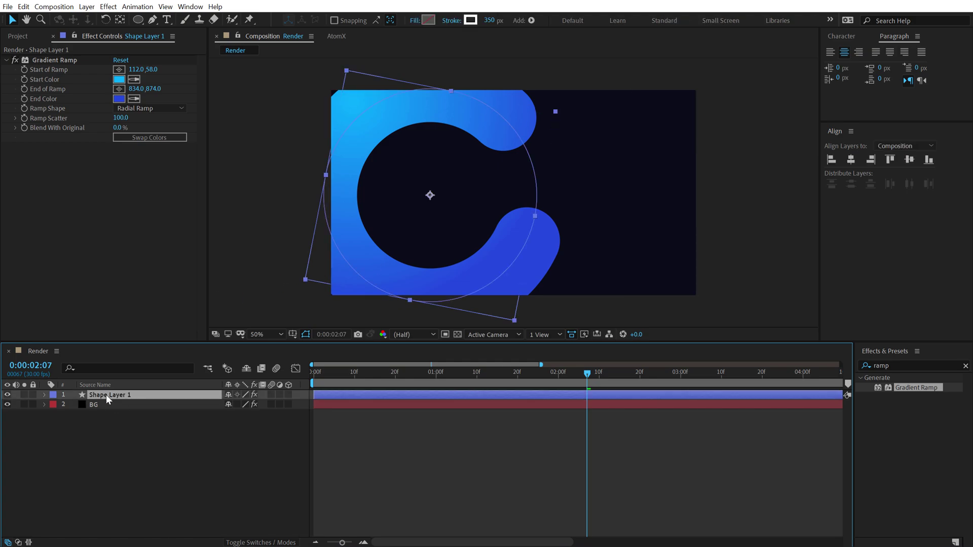
Duplicate Shape Layer 1 and scale the copy down to 48%
key(ctrl+d)
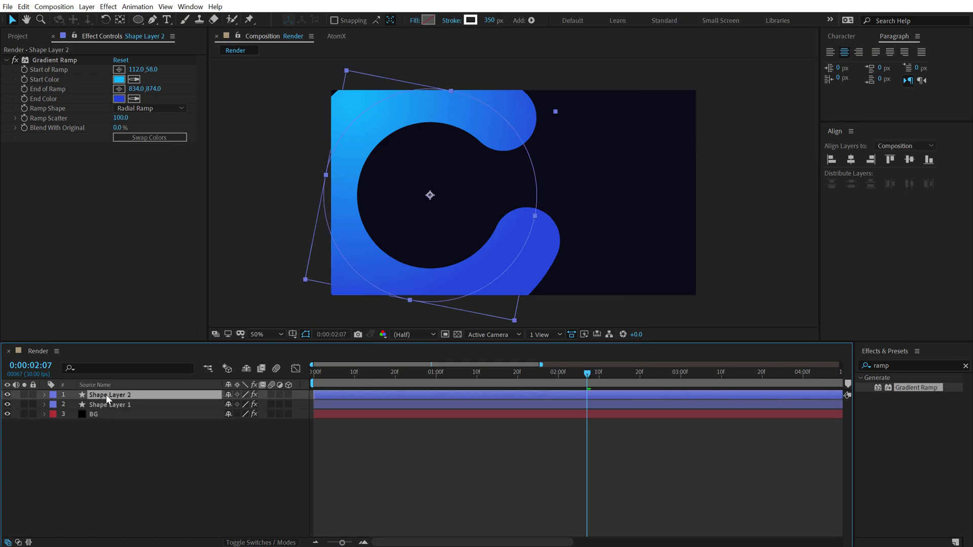
key(s)
drag(263, 406, 240, 406)
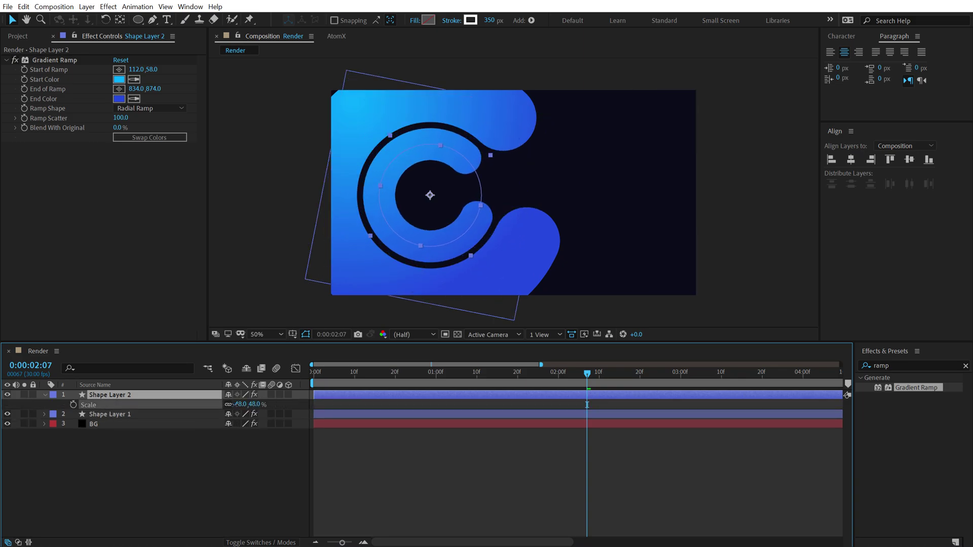
key(space)
click(44, 393)
Rotate the copy's Ellipse 1 transform counter-clockwise and preview the animation
click(44, 393)
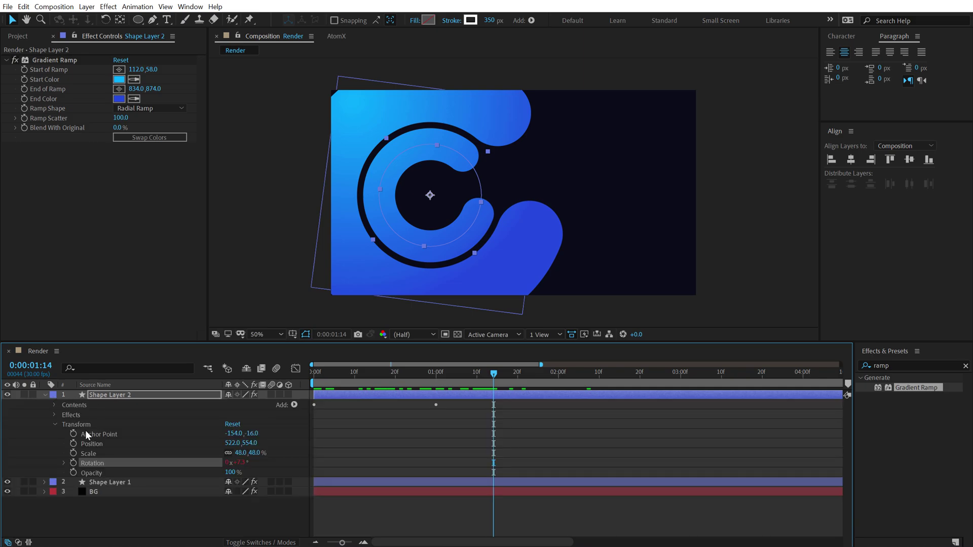
click(56, 424)
click(55, 416)
click(54, 414)
click(54, 405)
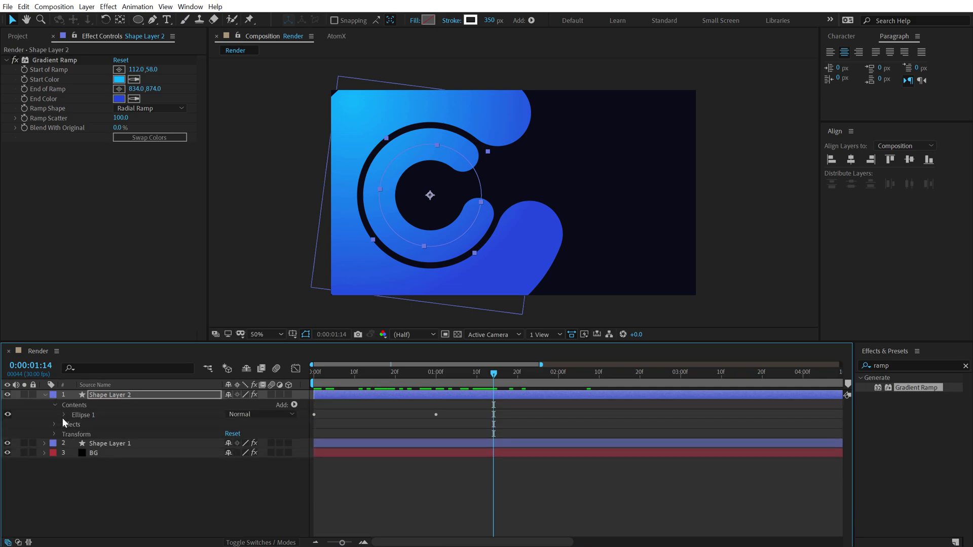
click(62, 417)
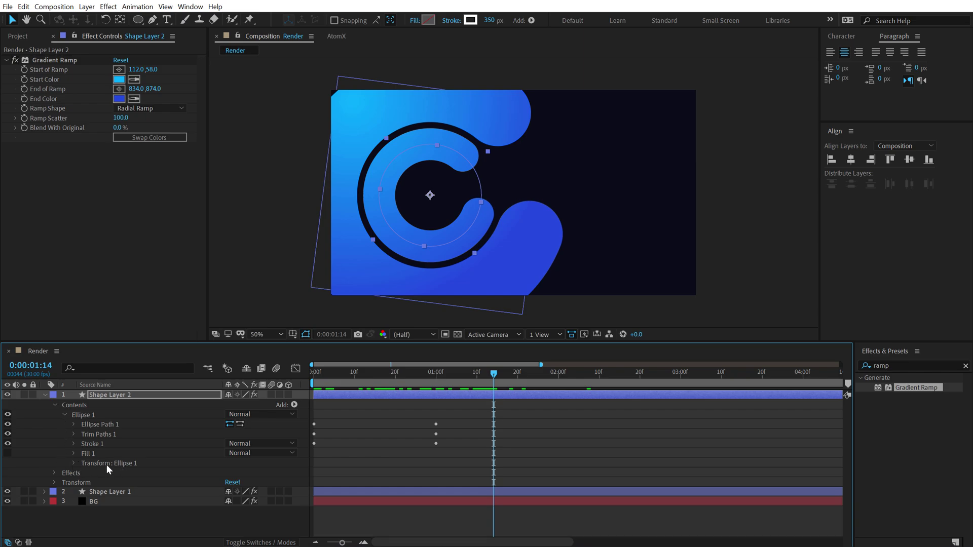
click(73, 463)
scroll(138, 433, down, 3)
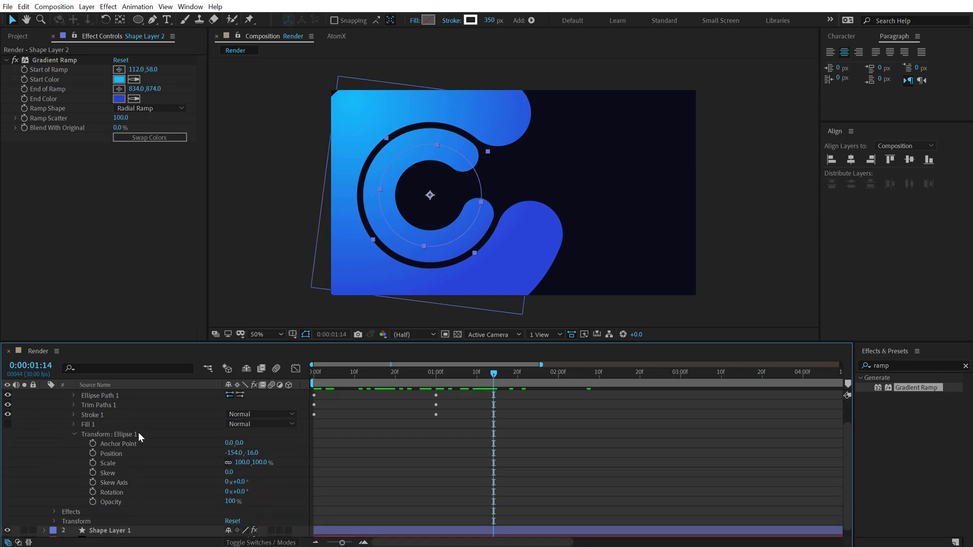
drag(236, 491, 193, 497)
drag(319, 372, 493, 383)
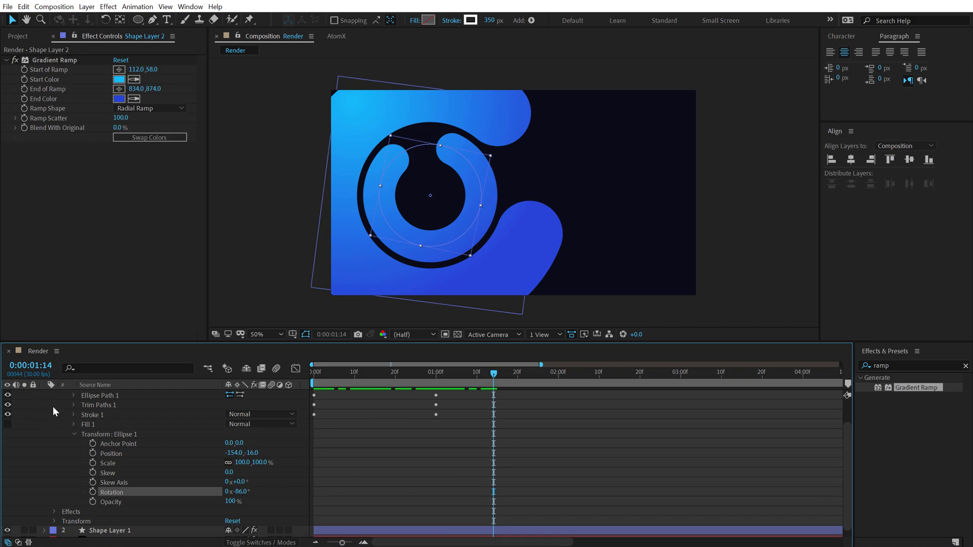
scroll(55, 403, up, 2)
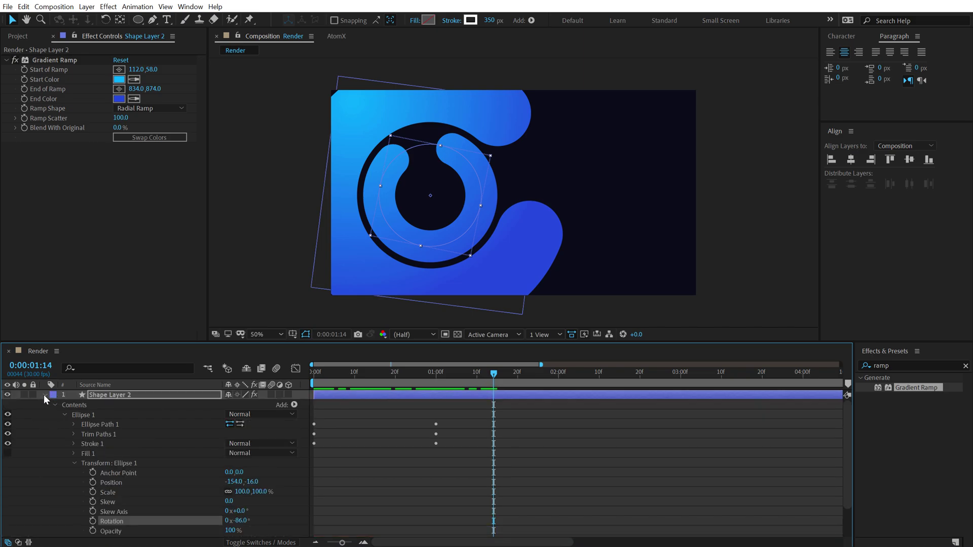
click(44, 394)
Reverse Shape Layer 2's gradient ramp to run from 862,268 to 324,830
click(116, 394)
click(55, 60)
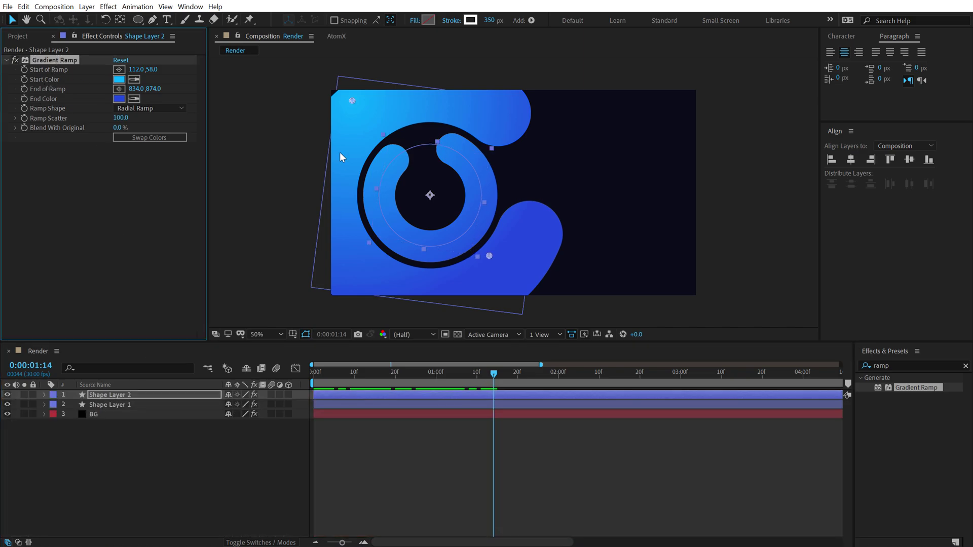
drag(352, 101, 486, 142)
drag(489, 255, 386, 252)
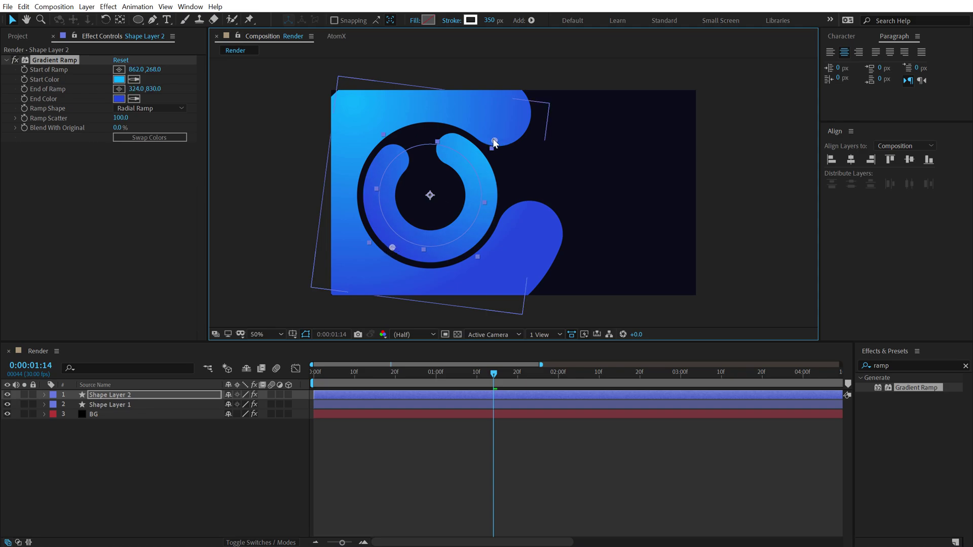
click(206, 450)
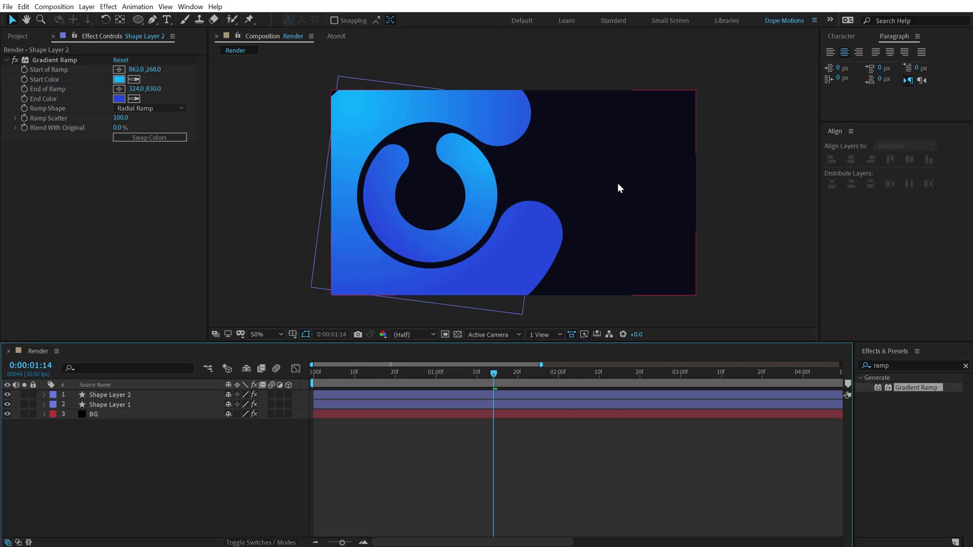
click(103, 396)
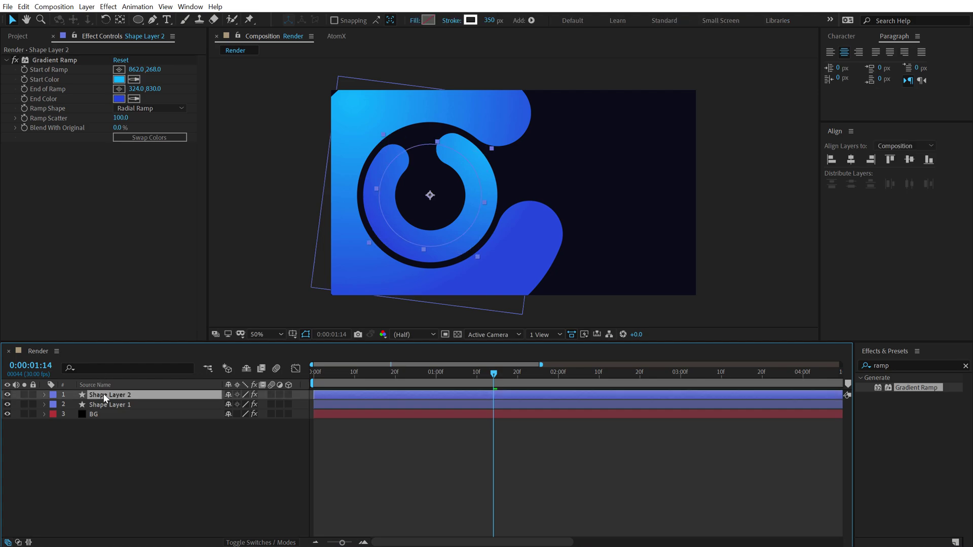
Duplicate Shape Layer 2, move it upper right, and recolour its gradient yellow to orange
key(ctrl+d)
drag(438, 202, 583, 157)
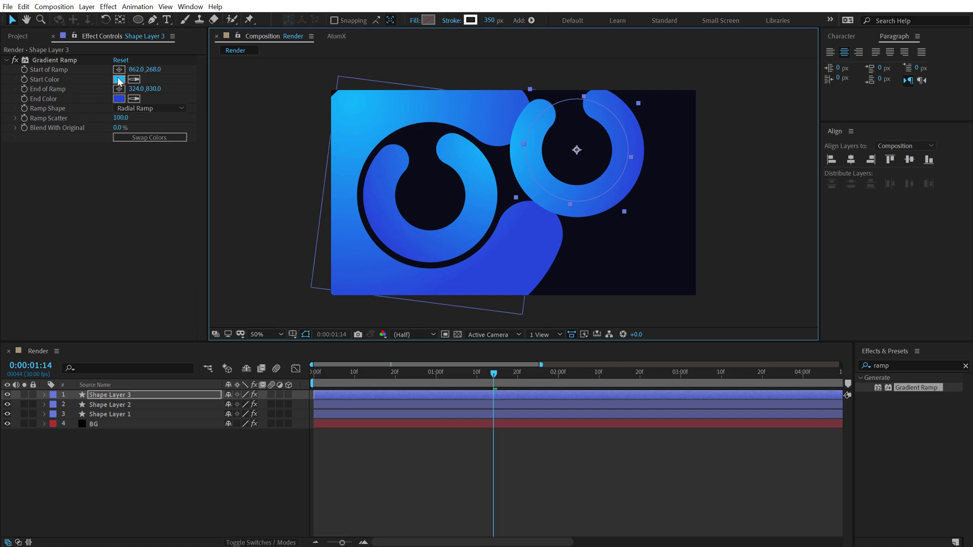
click(119, 80)
drag(215, 372, 215, 381)
click(304, 254)
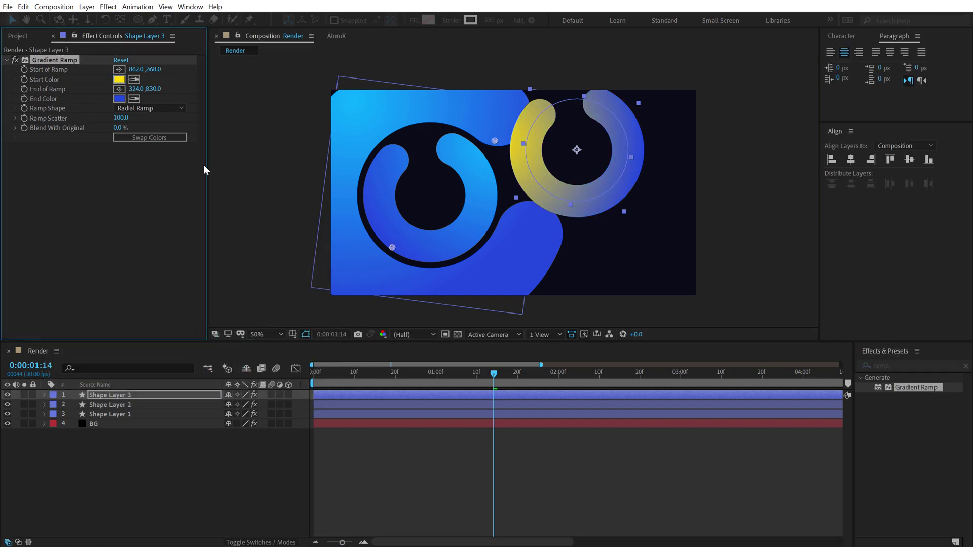
click(118, 99)
click(214, 385)
drag(182, 269, 201, 252)
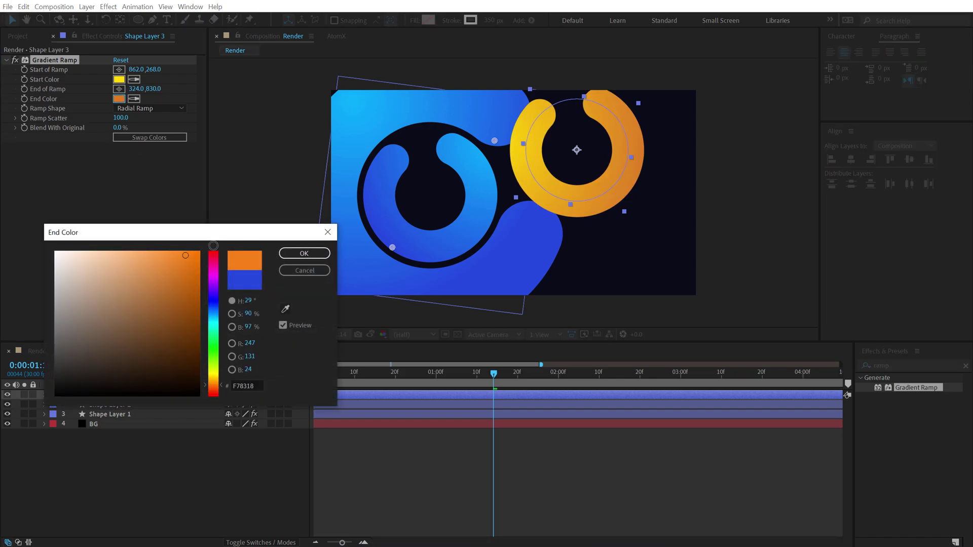
click(303, 253)
Scale the new ring to 29% and rotate its ellipse arc to −220°
key(s)
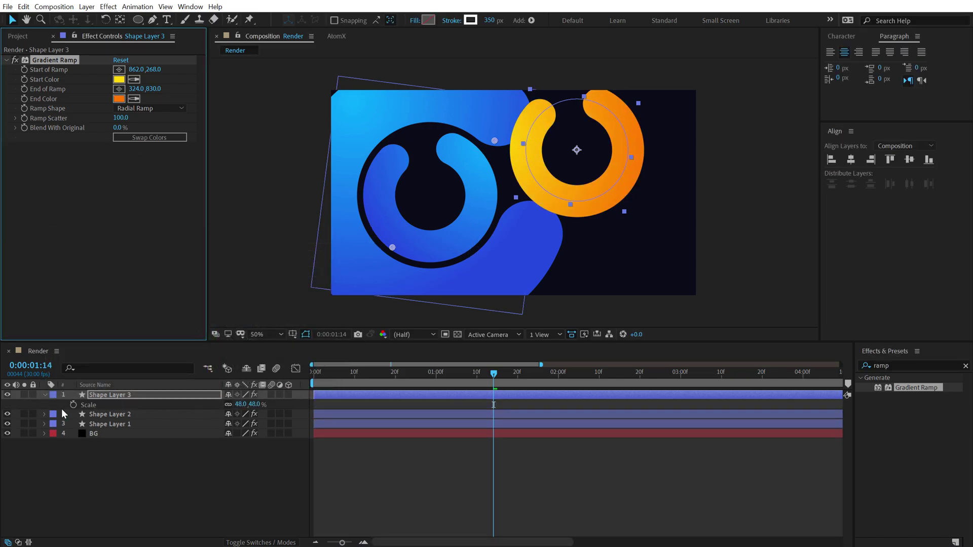
drag(240, 405, 225, 404)
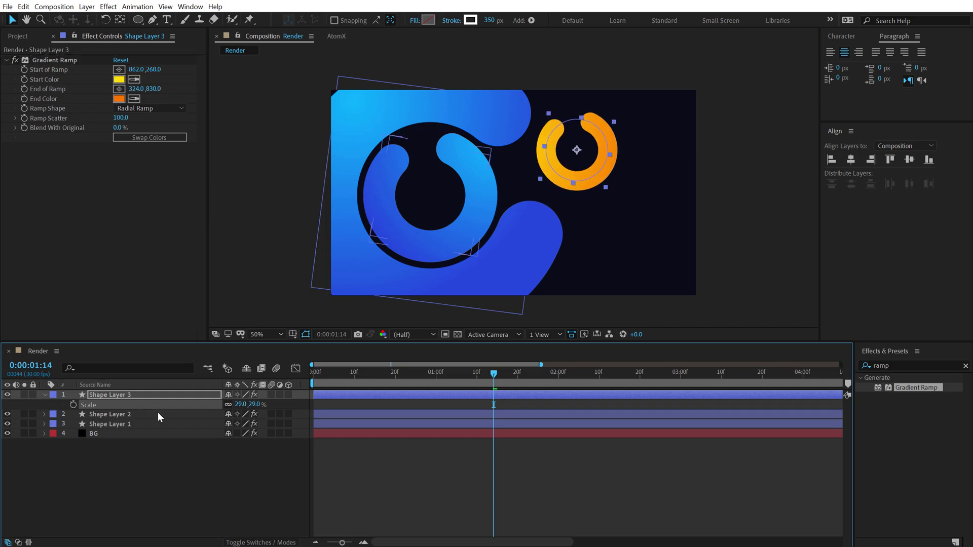
click(107, 395)
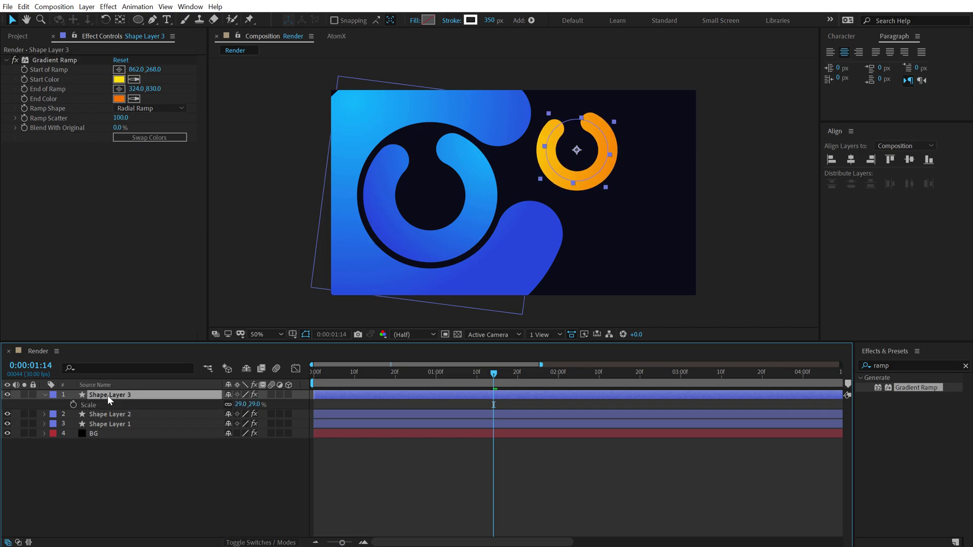
key(s)
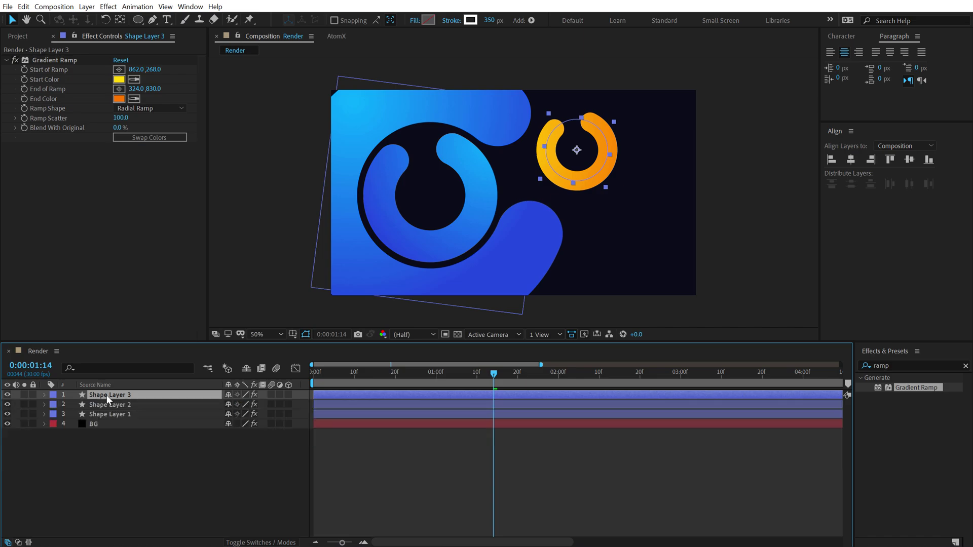
key(u)
key(u)
scroll(174, 463, down, 2)
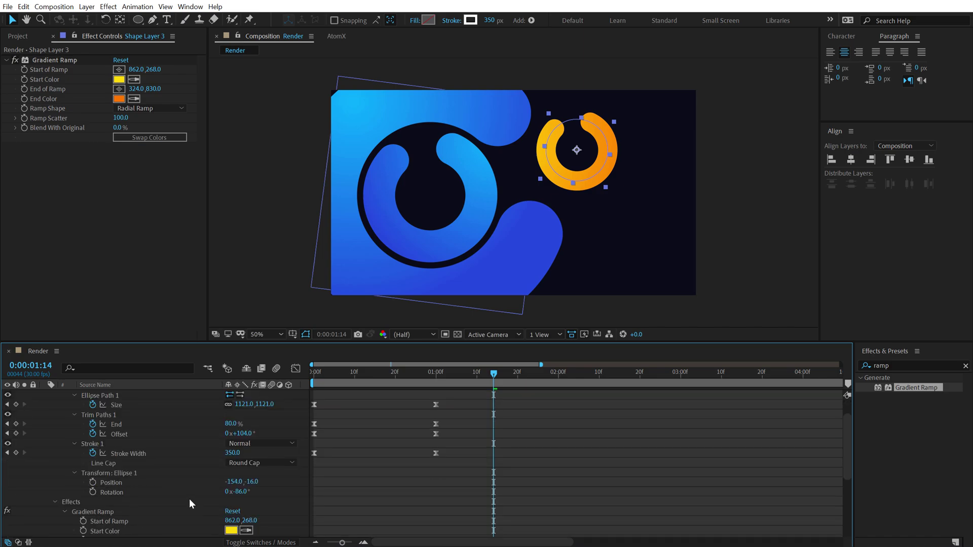
drag(241, 492, 158, 490)
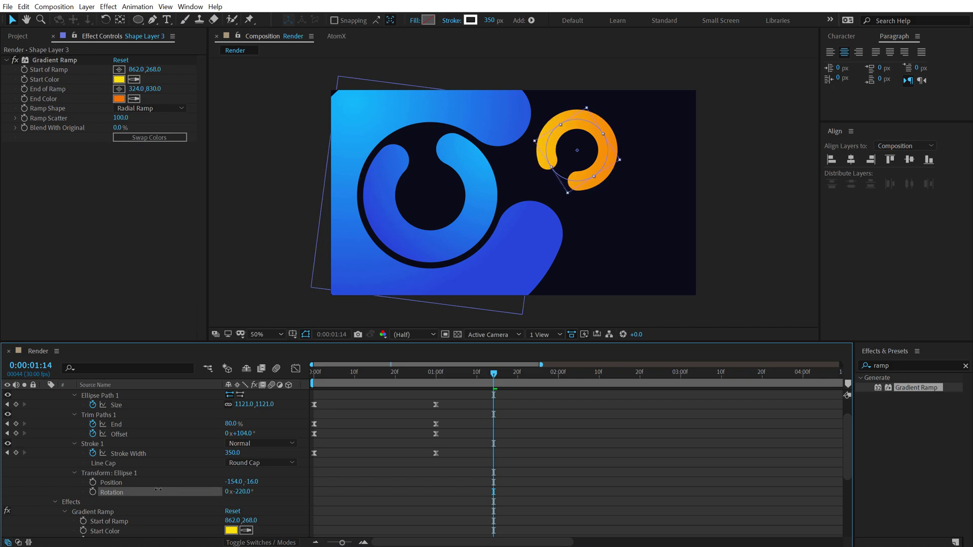
scroll(123, 402, up, 3)
Shrink the orange ring to 24%, shift it left, and thicken its stroke to 514 px
click(118, 394)
key(s)
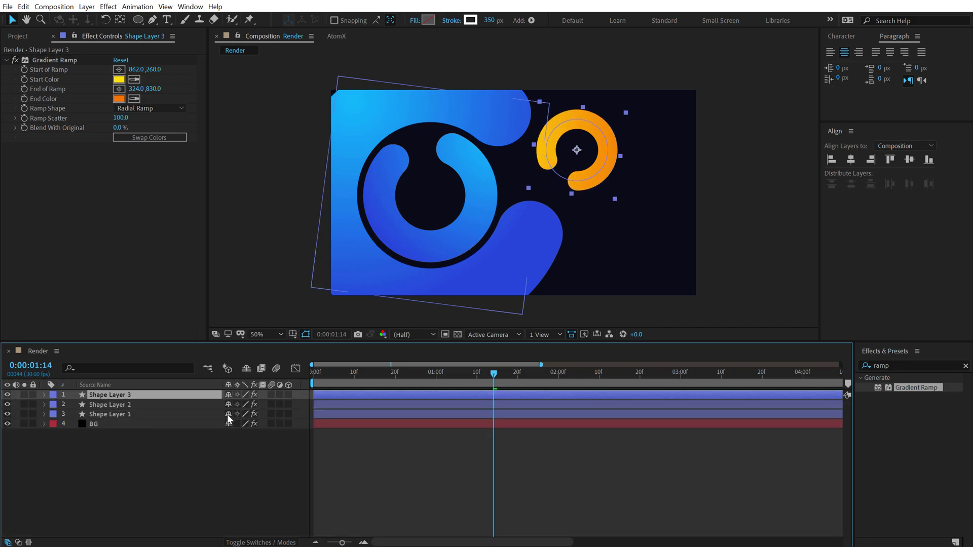
drag(251, 405, 249, 405)
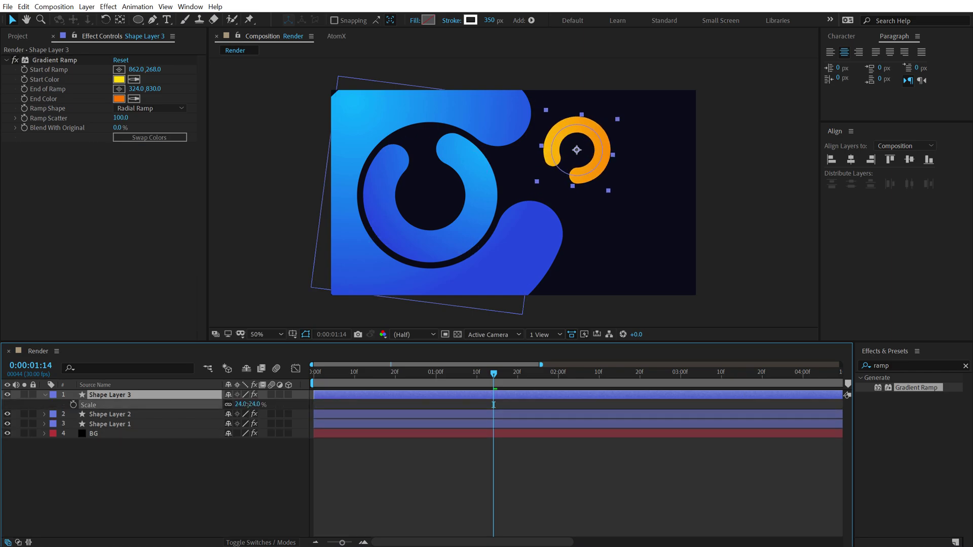
drag(576, 152, 561, 151)
key(u)
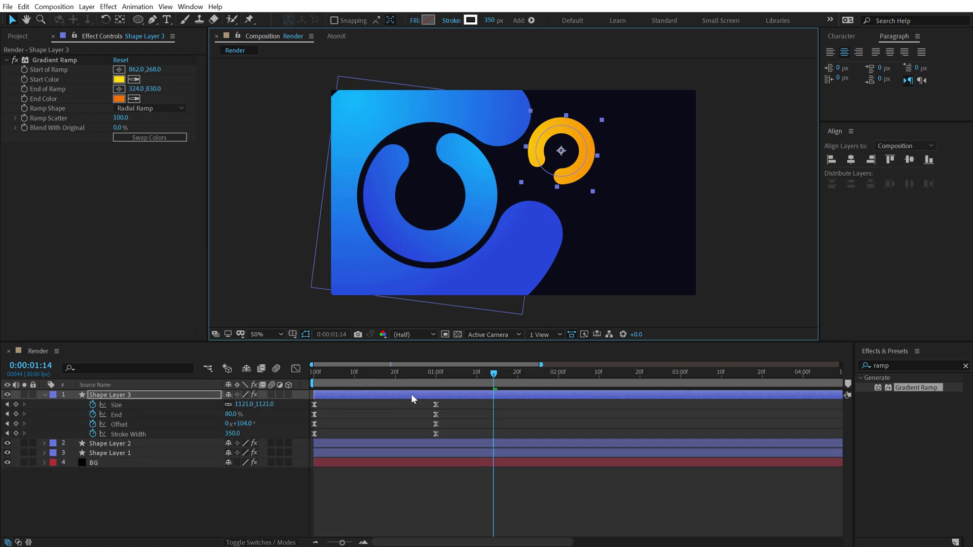
drag(430, 379, 434, 378)
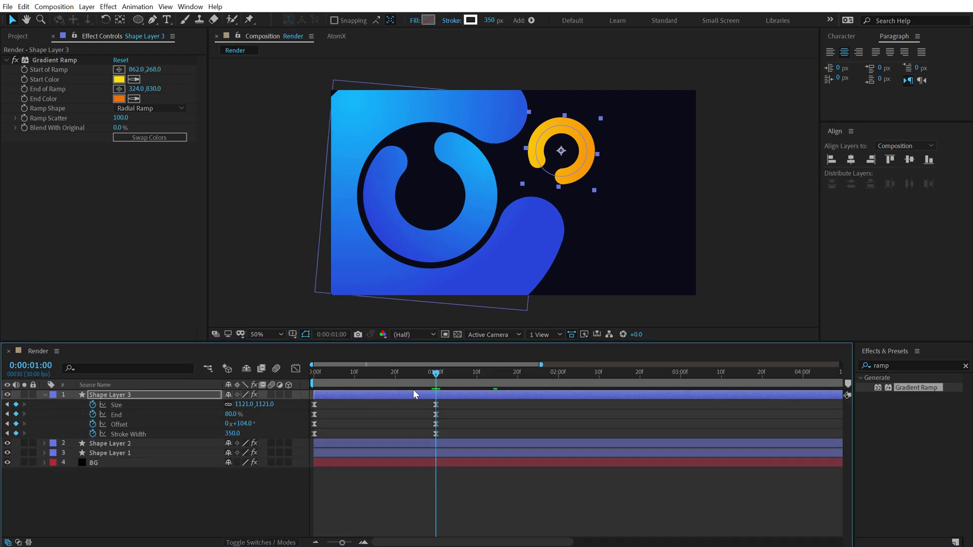
drag(489, 20, 590, 20)
click(180, 469)
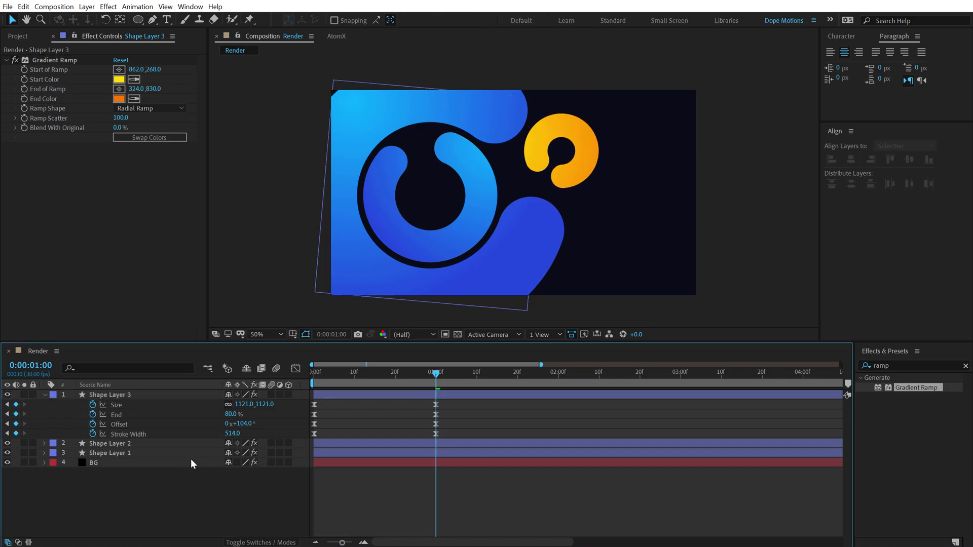
Give Shape Layer 2 a 414 px stroke and scale it to 45%
click(109, 444)
drag(489, 20, 537, 20)
key(s)
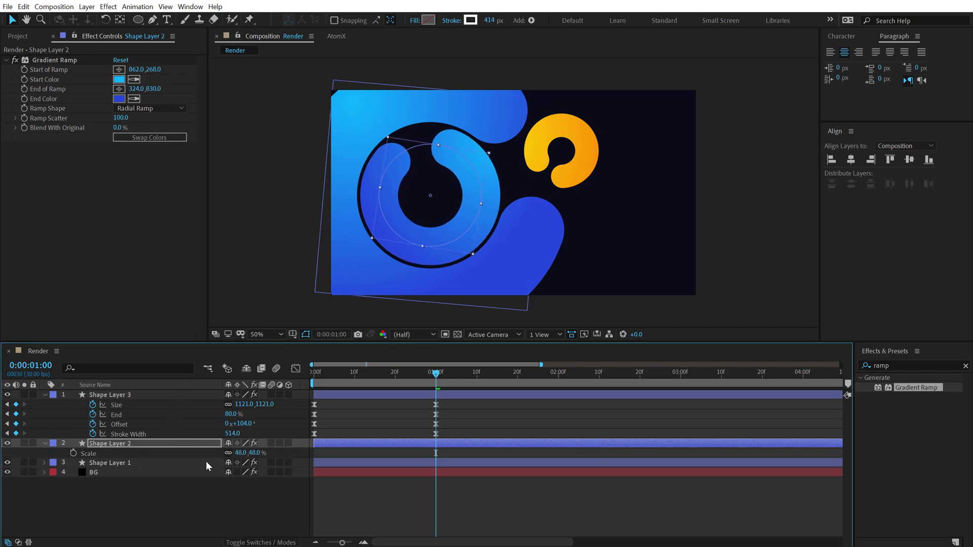
drag(253, 453, 255, 452)
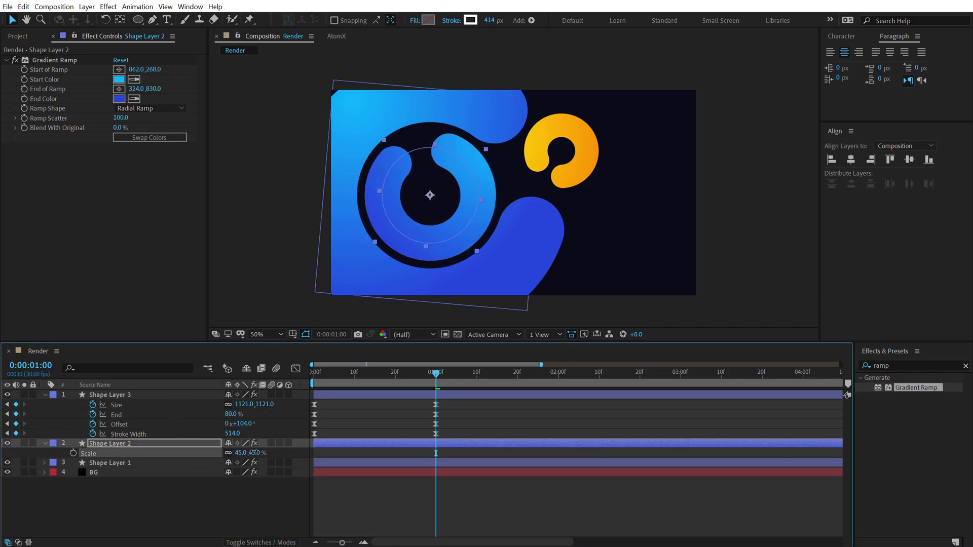
click(217, 498)
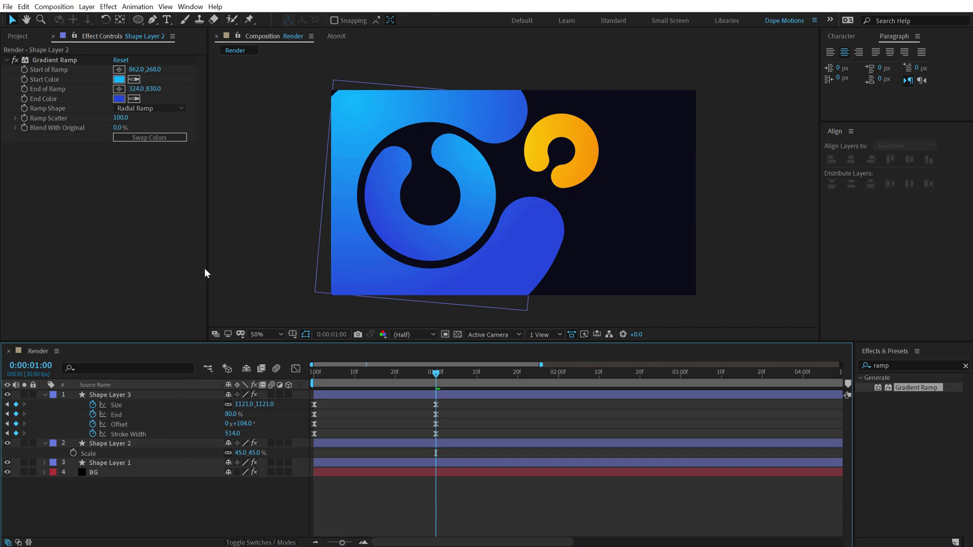
click(44, 394)
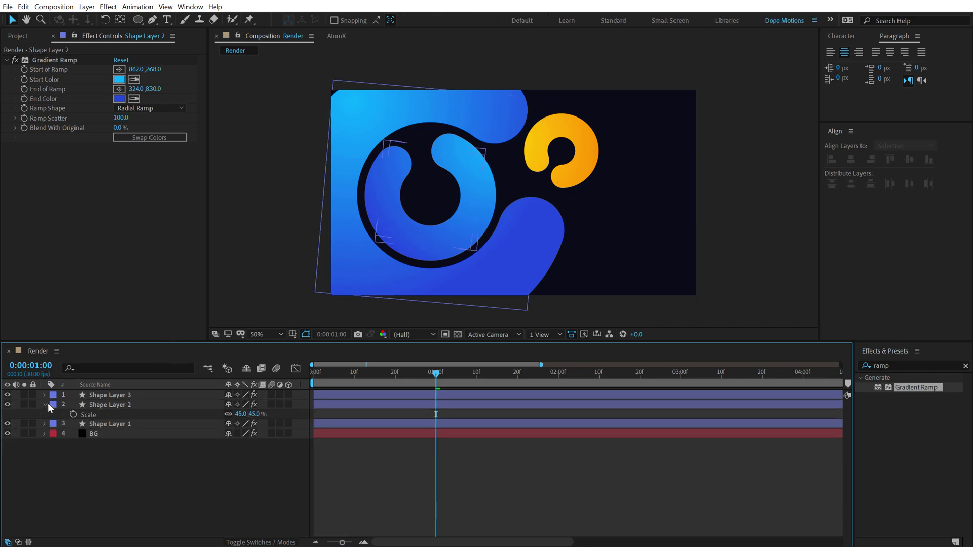
click(109, 395)
Duplicate Shape Layer 3 into the lower-right corner, rotated −133° at 30% scale
click(45, 405)
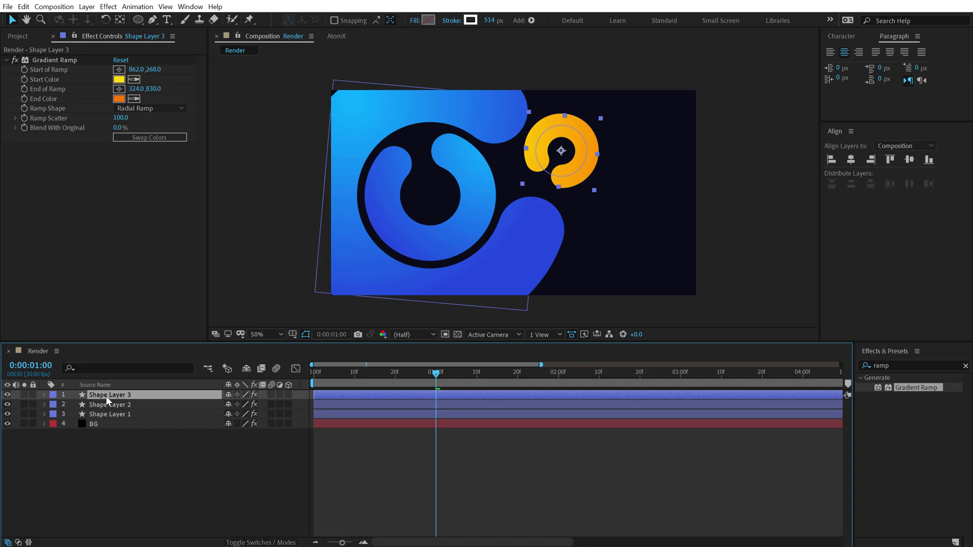
key(ctrl+d)
drag(554, 161, 680, 303)
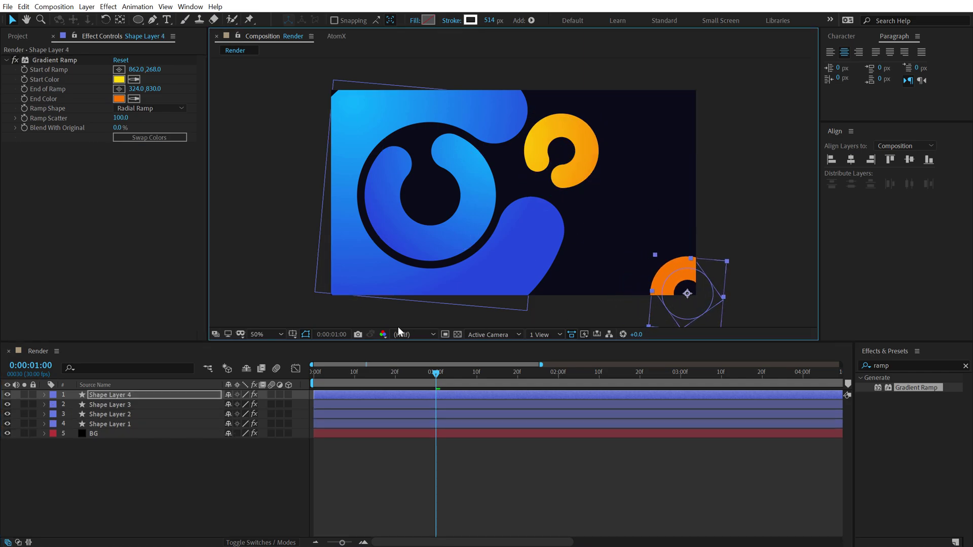
key(u)
drag(243, 520, 277, 506)
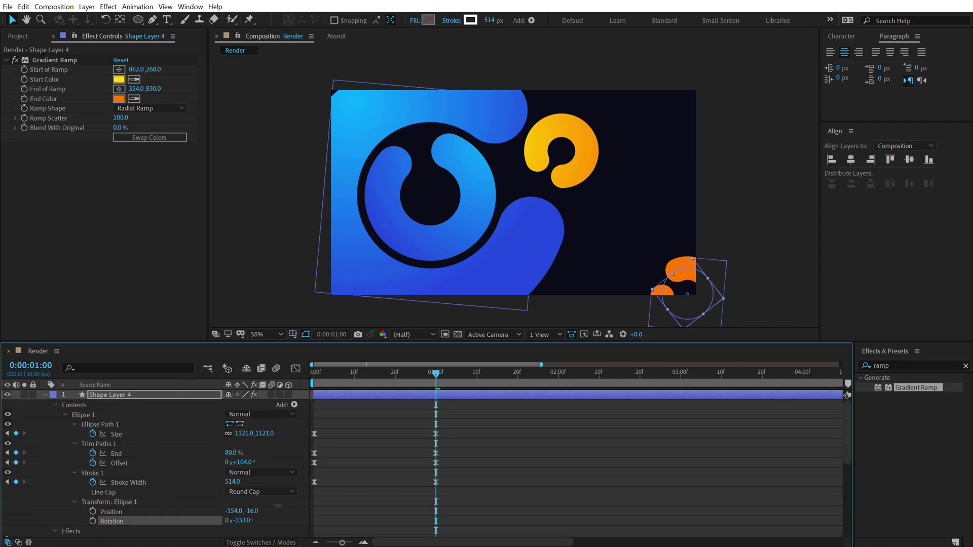
key(u)
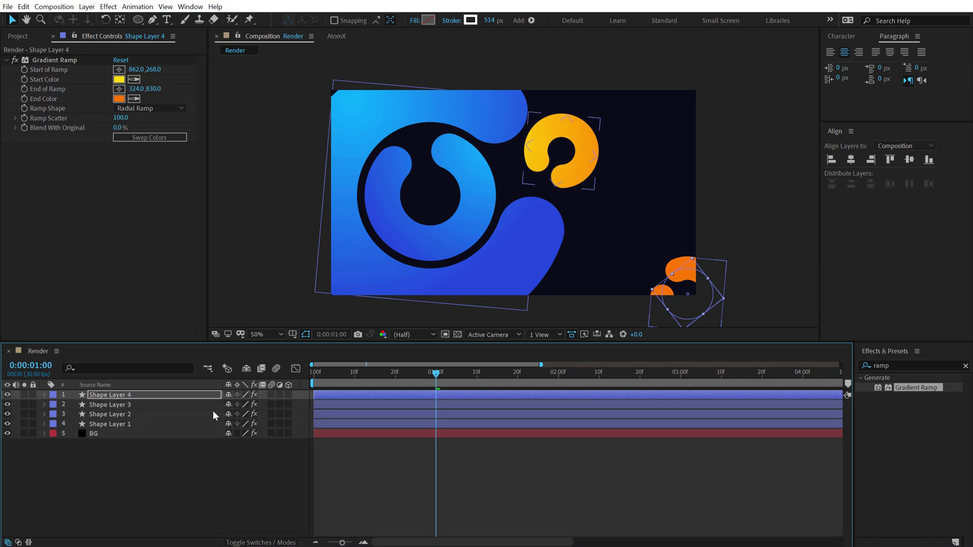
key(s)
drag(243, 404, 246, 405)
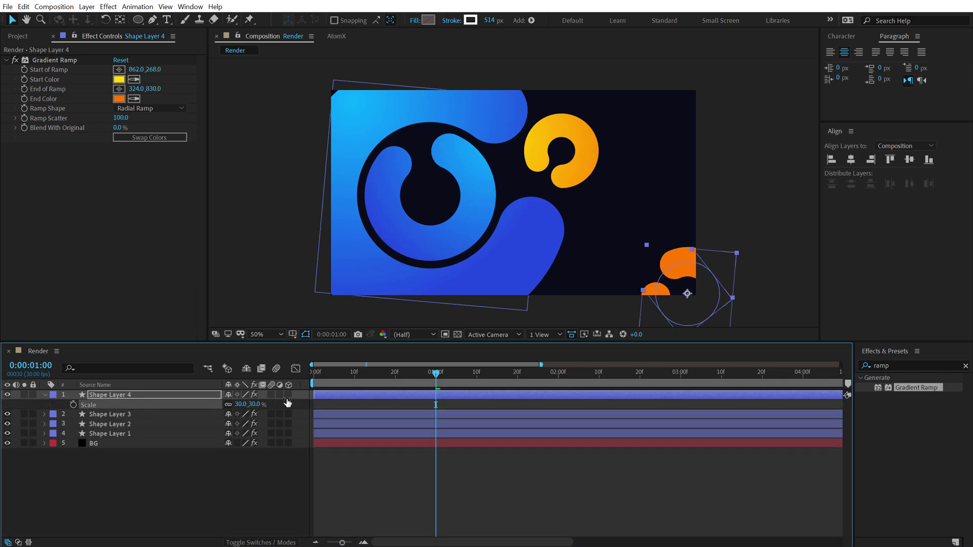
drag(686, 293, 673, 271)
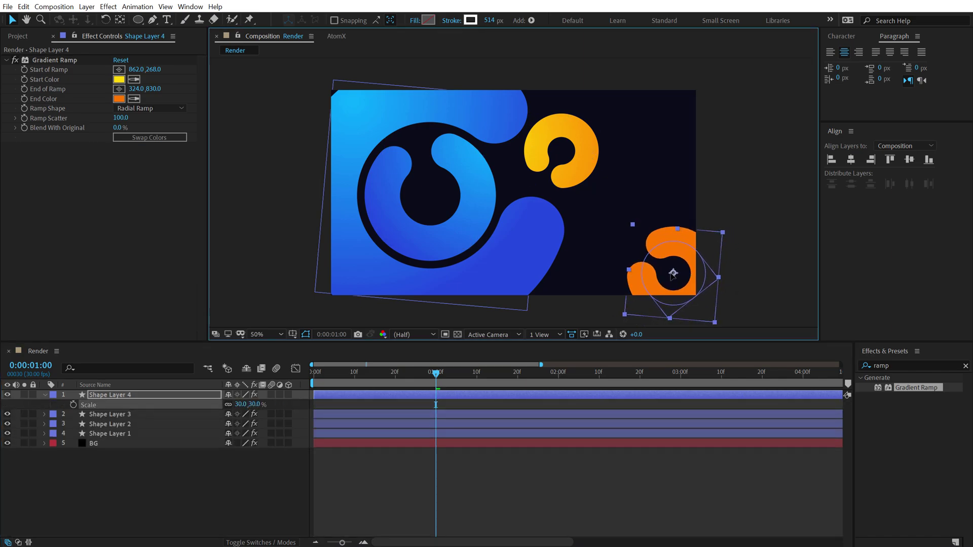
click(402, 458)
Place Shape Layer 4's gradient ramp start and end points on the lower ring
click(633, 290)
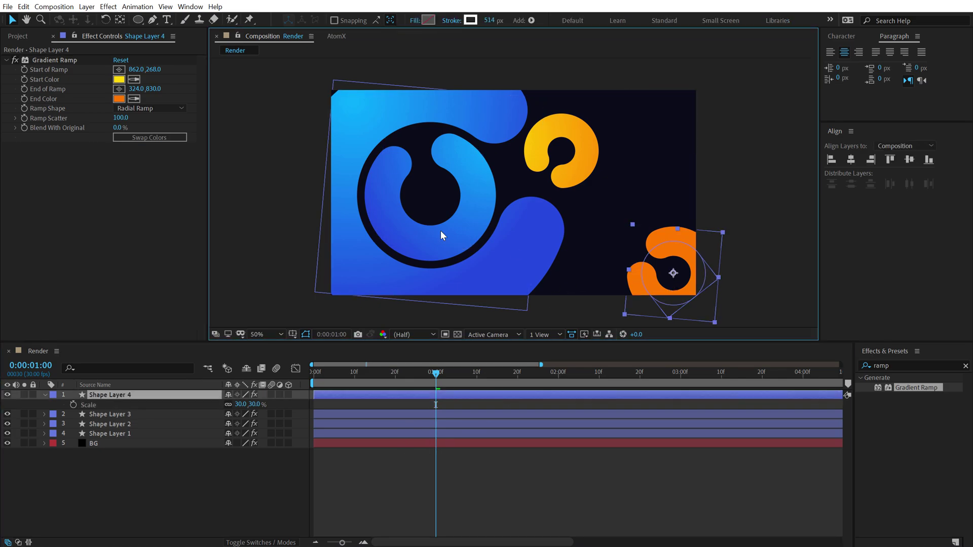
click(55, 60)
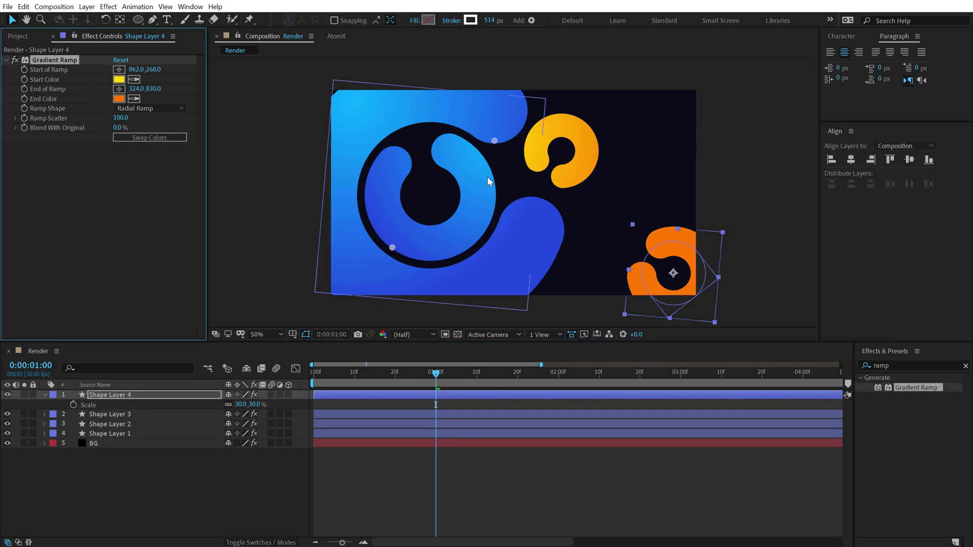
drag(393, 247, 699, 304)
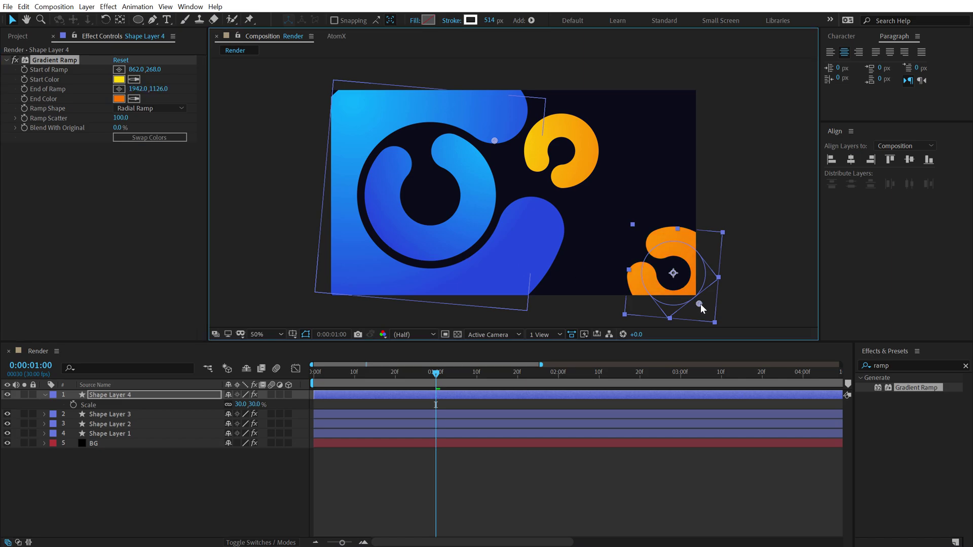
drag(494, 140, 642, 231)
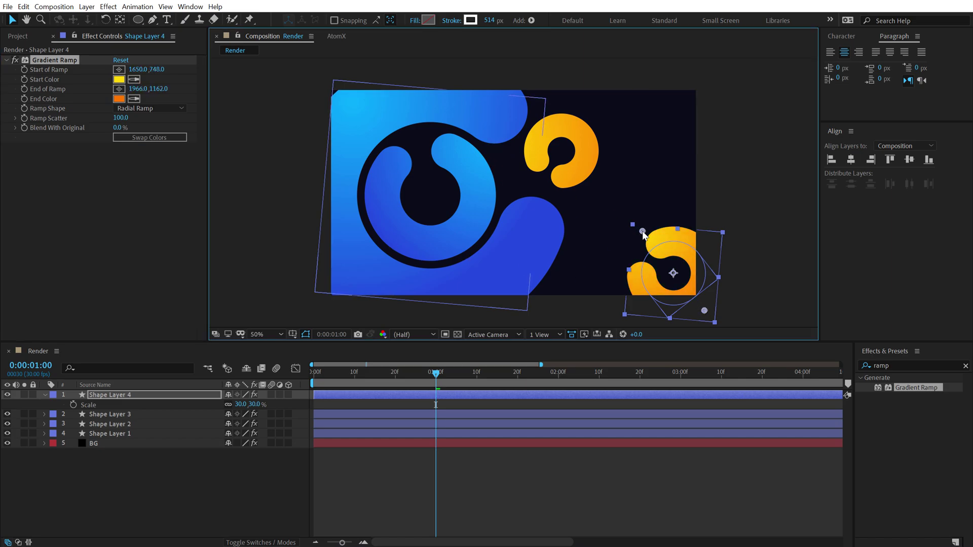
drag(704, 310, 690, 289)
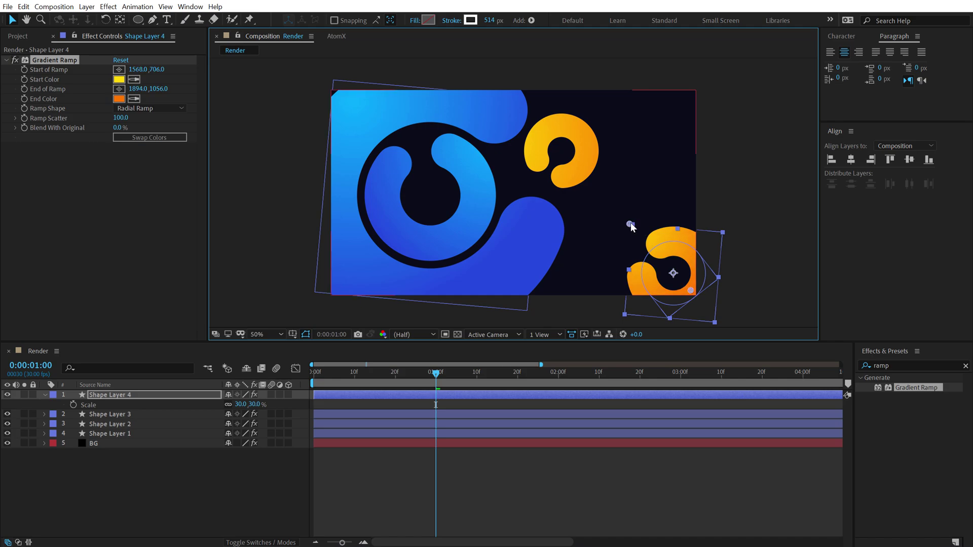
Reposition Shape Layer 3's ramp points to run 1064,156 to 1274,464
click(577, 155)
click(71, 61)
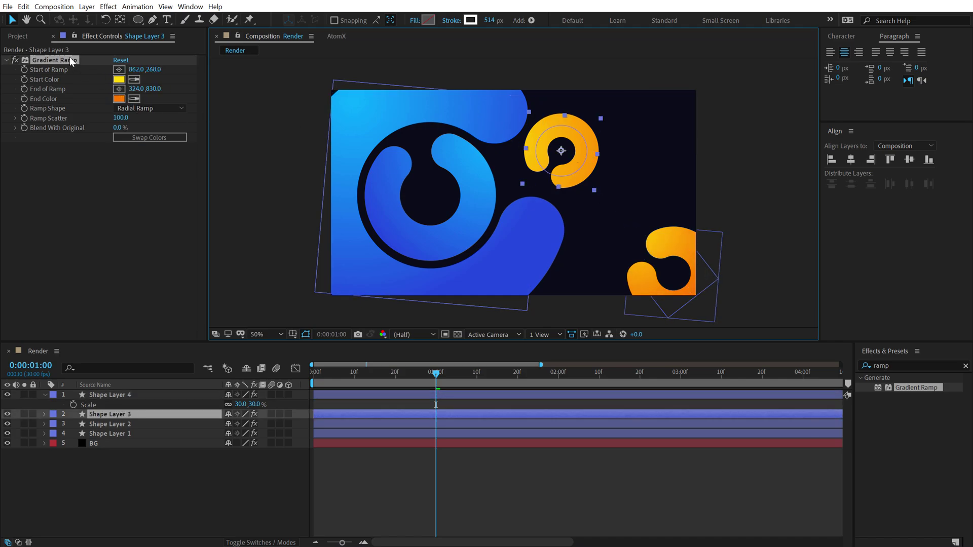
drag(499, 143, 573, 118)
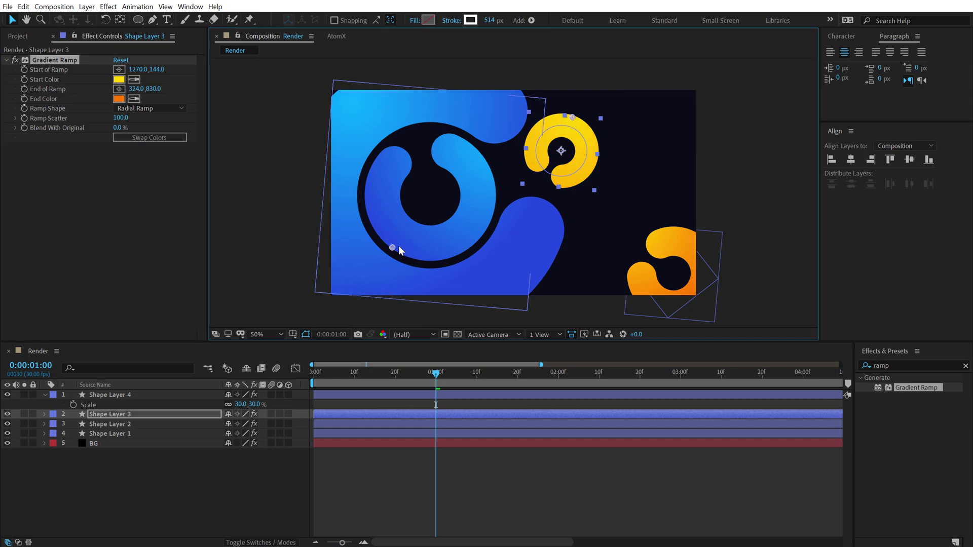
drag(392, 248, 569, 187)
drag(573, 117, 535, 120)
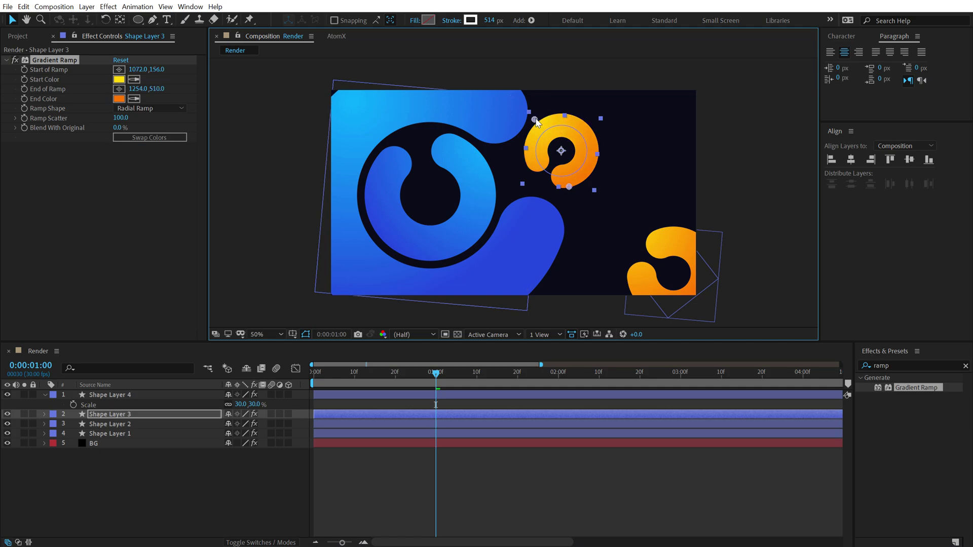
drag(571, 183, 574, 175)
Create a text layer reading 'Creative.' in the composition
click(196, 466)
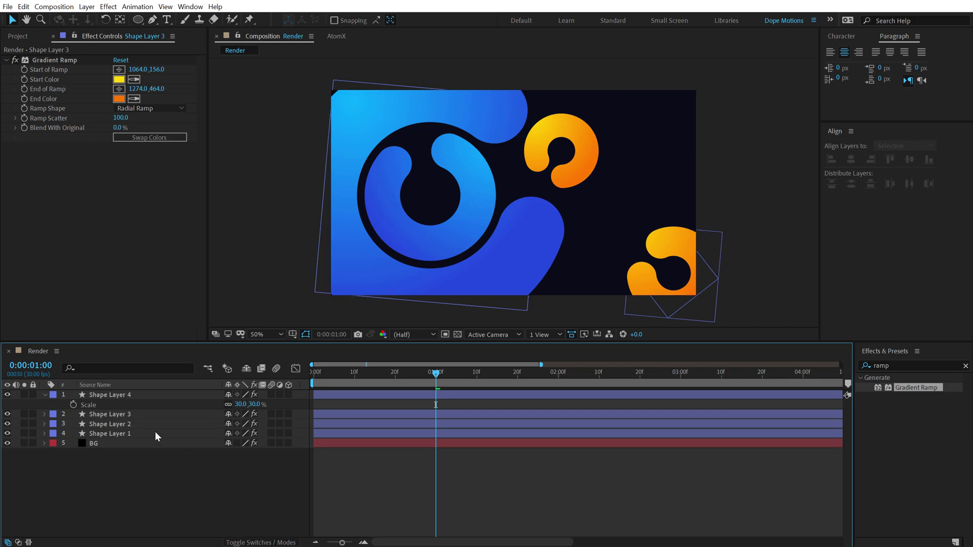
click(167, 20)
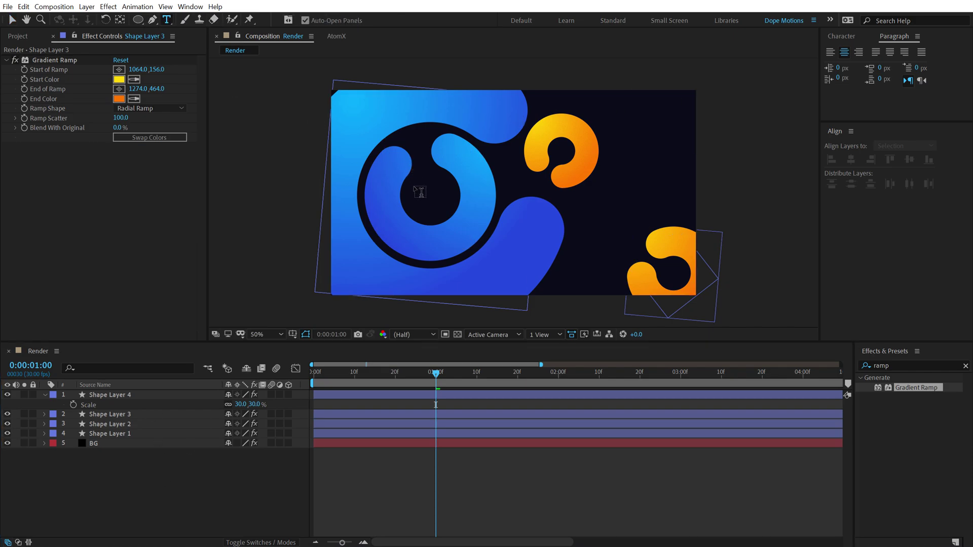
click(415, 190)
text(Cr)
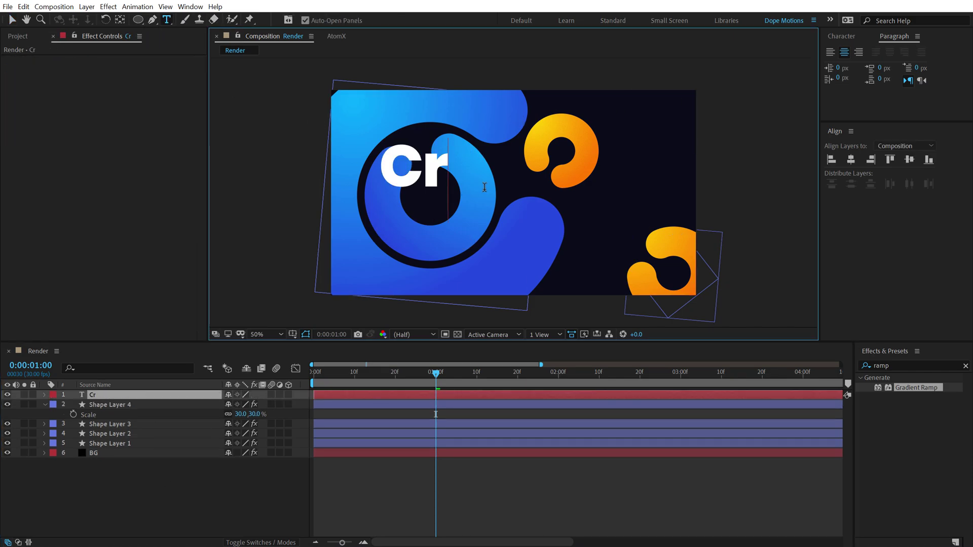
text(eative.)
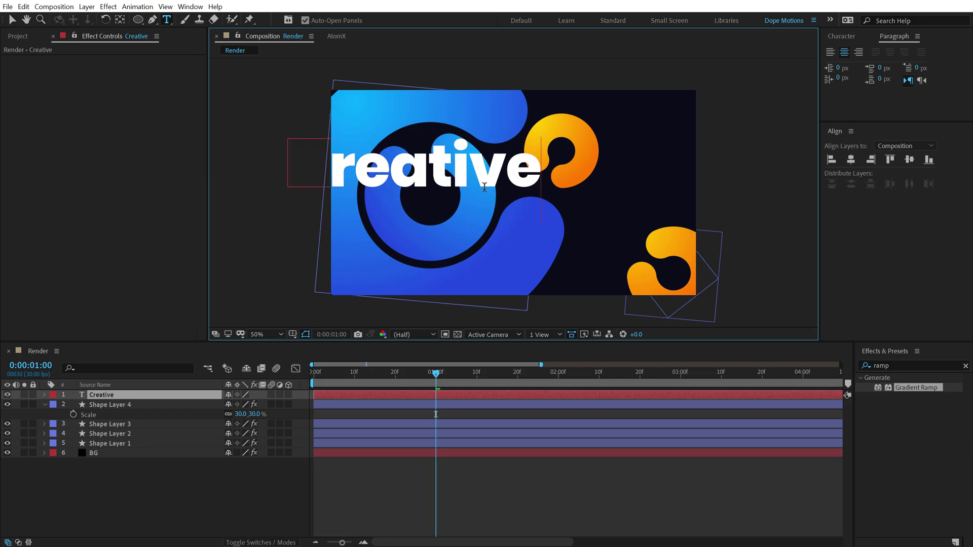
click(12, 20)
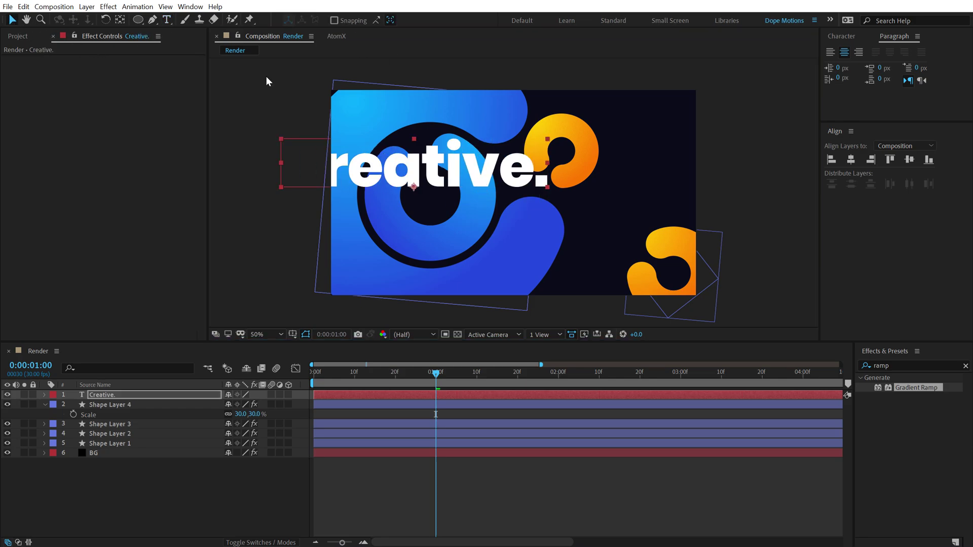
Set the text size to 225 px and centre it horizontally and vertically in the comp
click(849, 39)
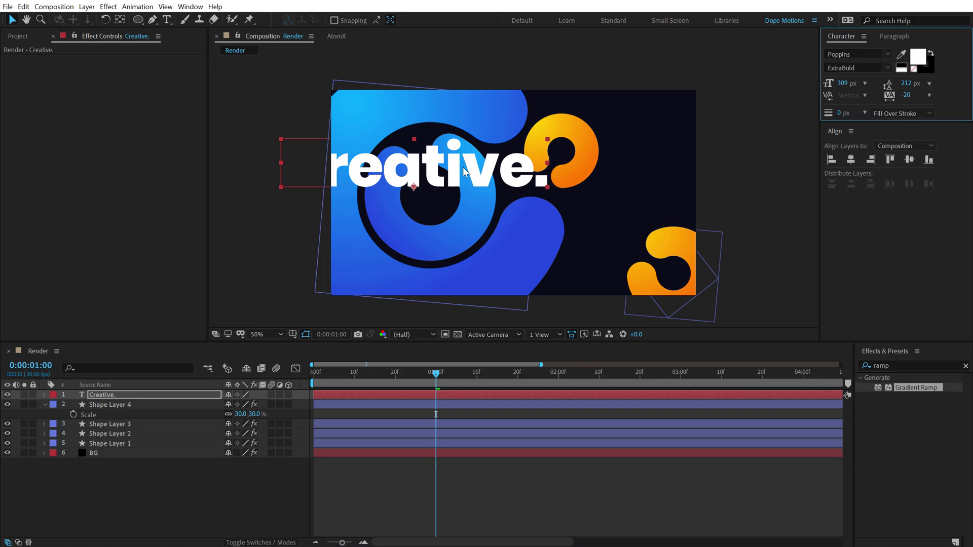
click(850, 159)
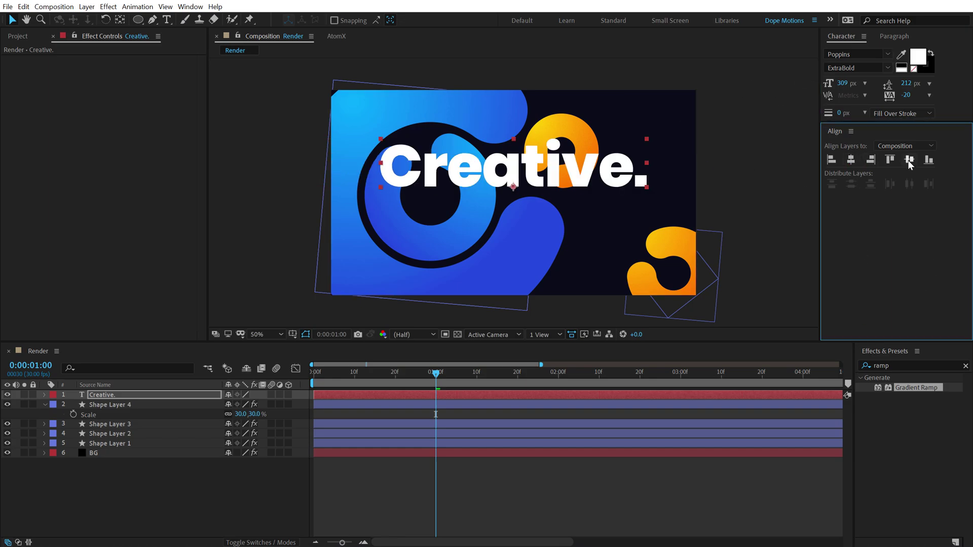
click(909, 159)
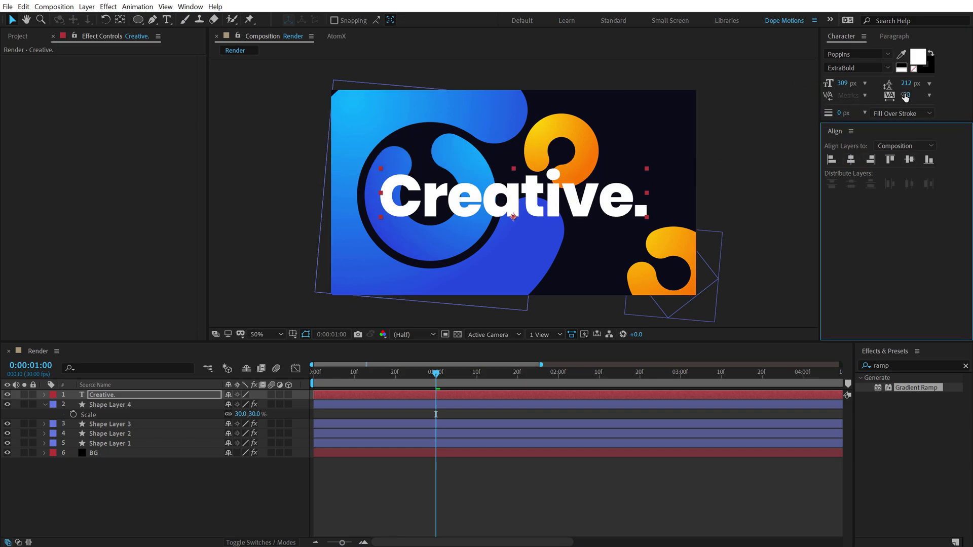
drag(841, 83, 796, 85)
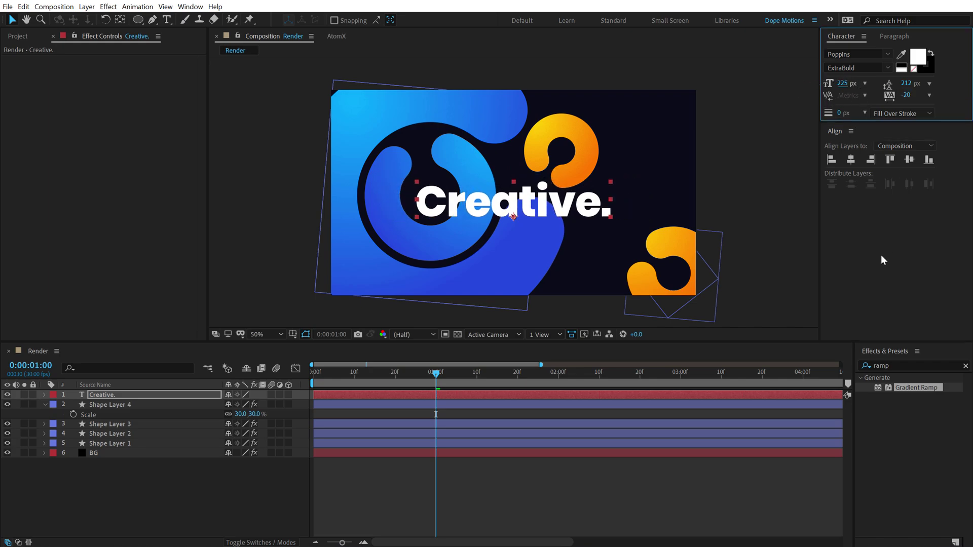
click(851, 159)
click(909, 159)
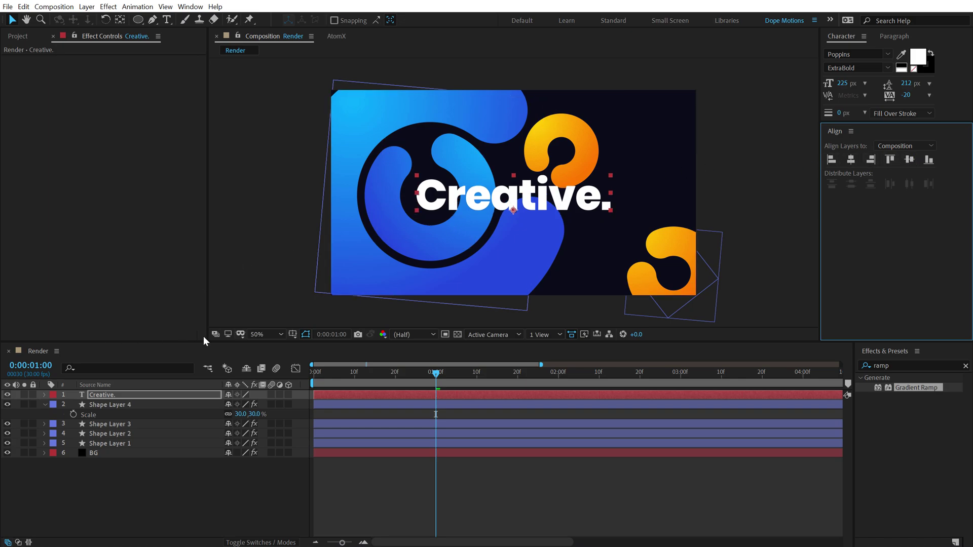
Reselect the Creative. text layer and expand its properties
click(45, 405)
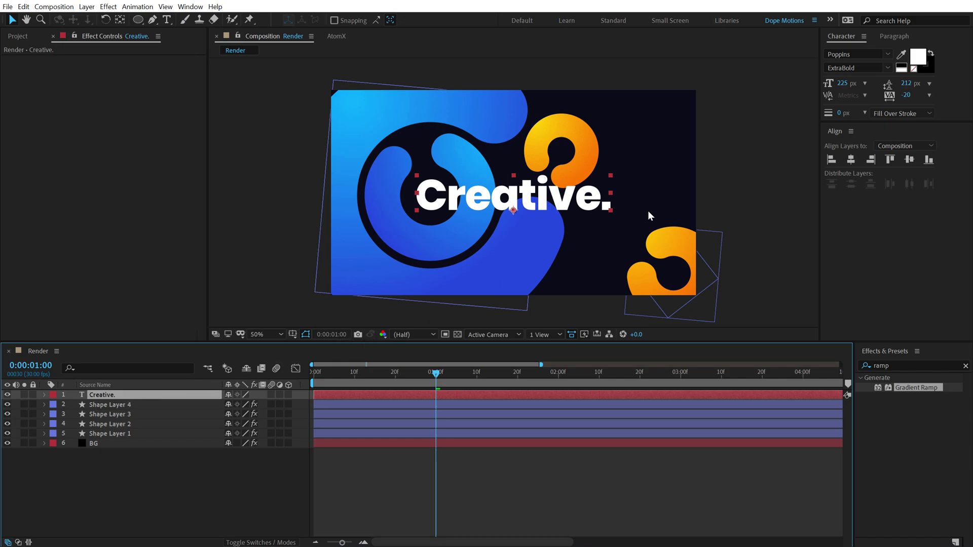
click(895, 37)
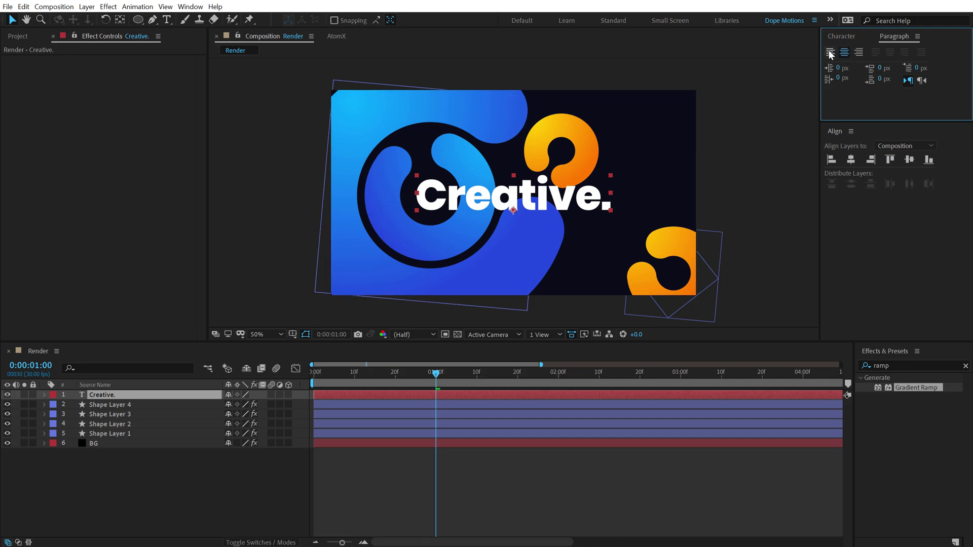
click(107, 481)
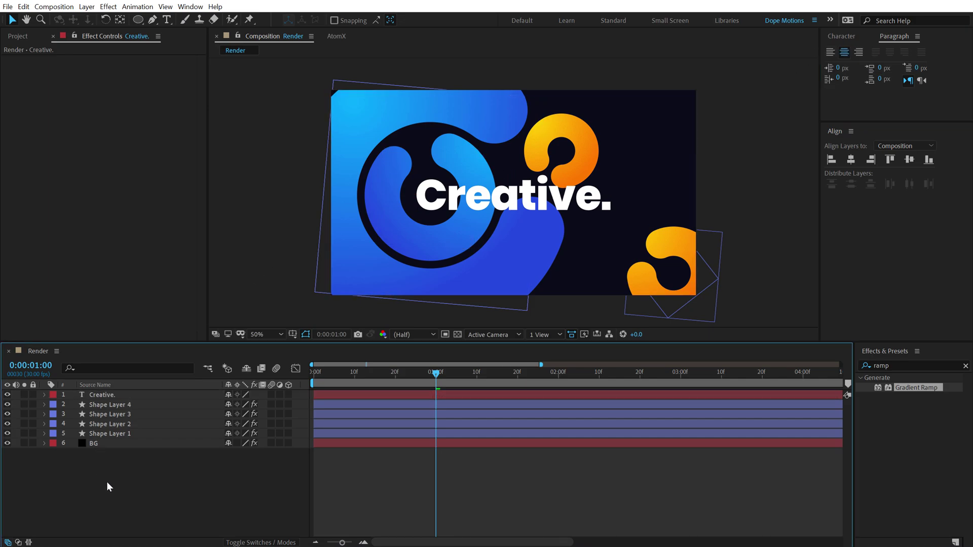
click(99, 397)
click(45, 395)
click(296, 403)
Add Opacity and Tracking animators to the Creative. text
click(334, 267)
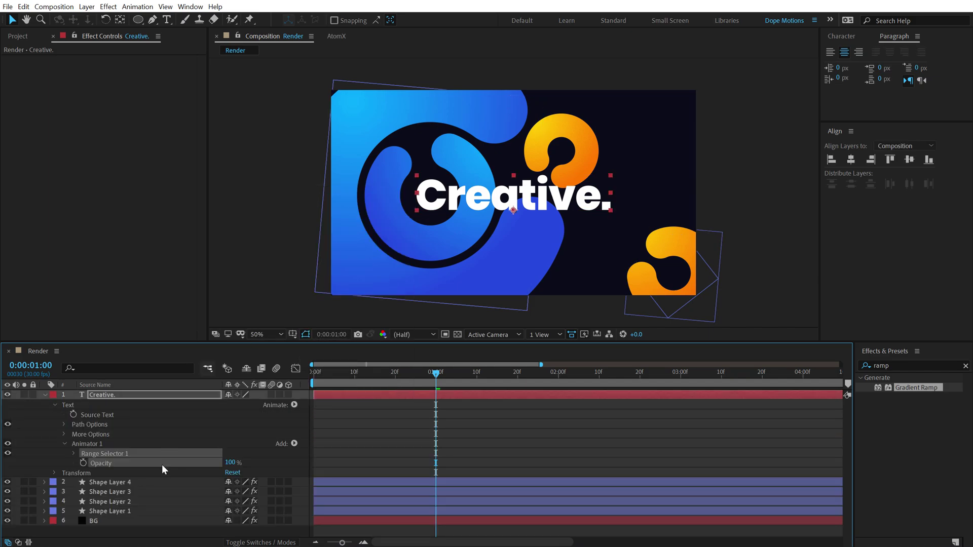
click(292, 404)
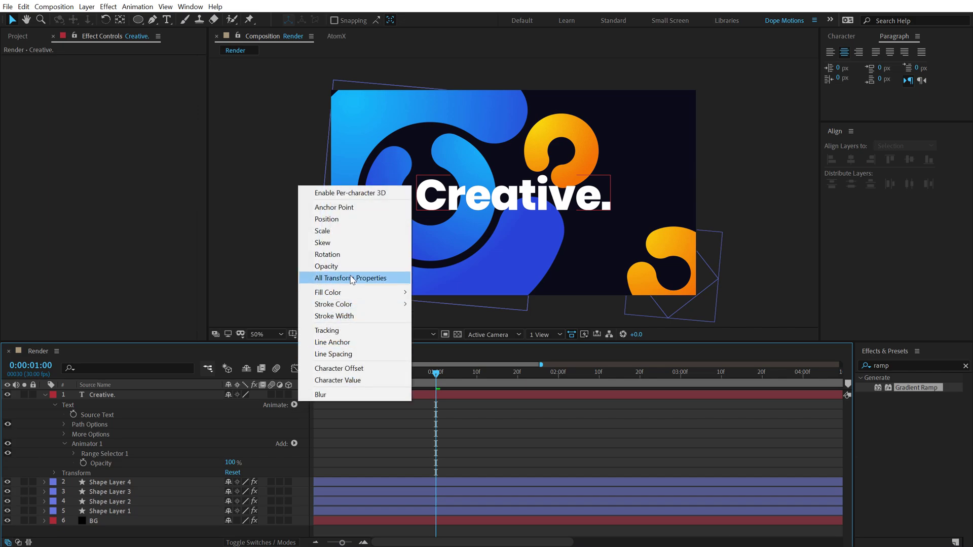
click(335, 330)
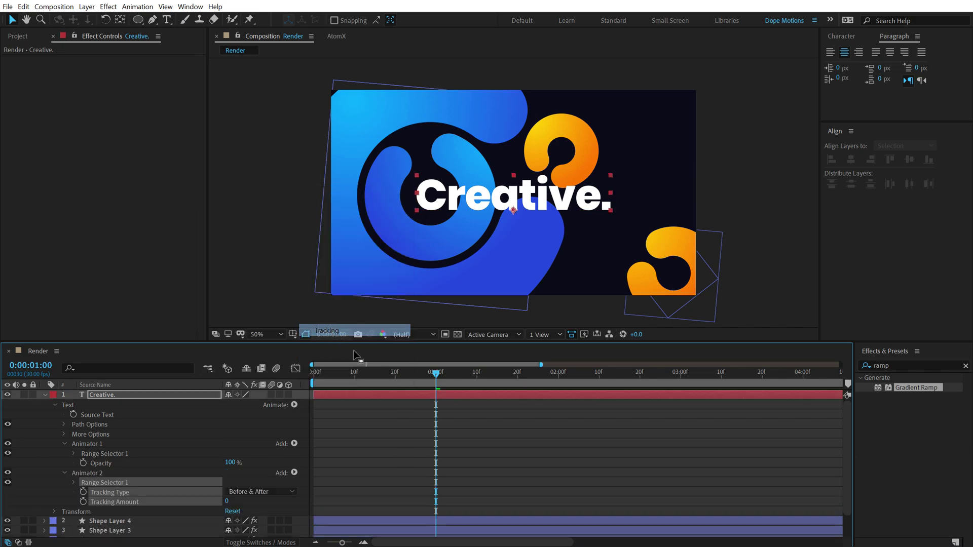
drag(412, 374, 500, 381)
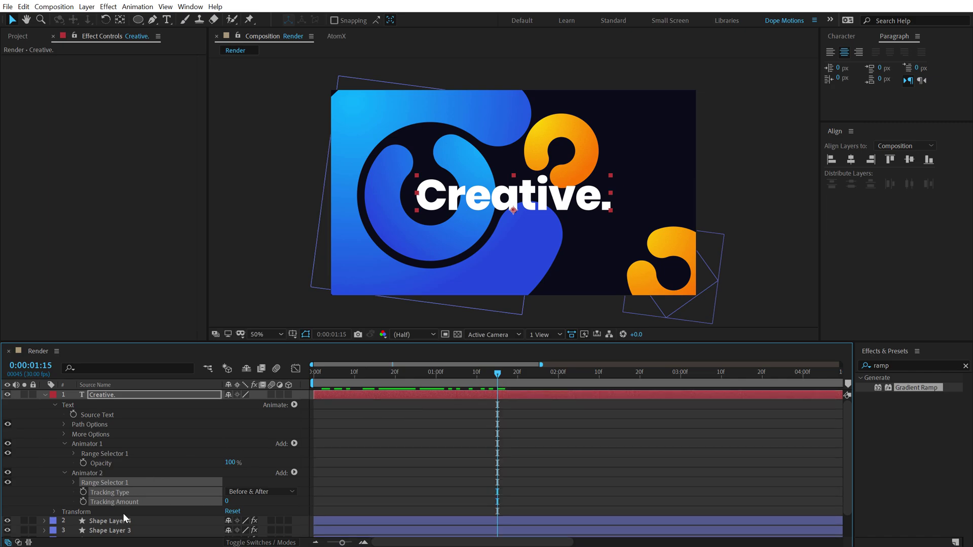
Set animator opacity to 0% and keyframe Range Selector Offset at 100% at 1:15
click(178, 444)
drag(231, 464, 149, 470)
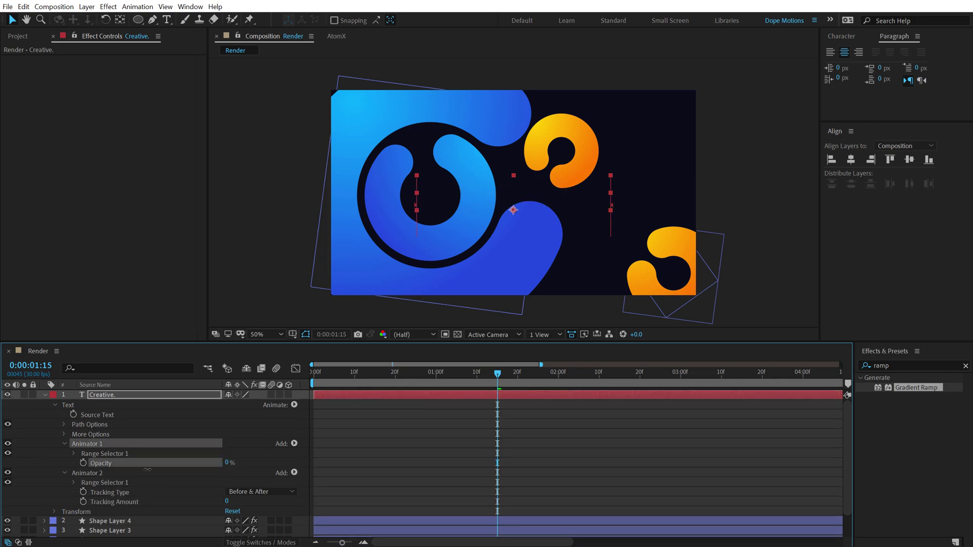
click(74, 454)
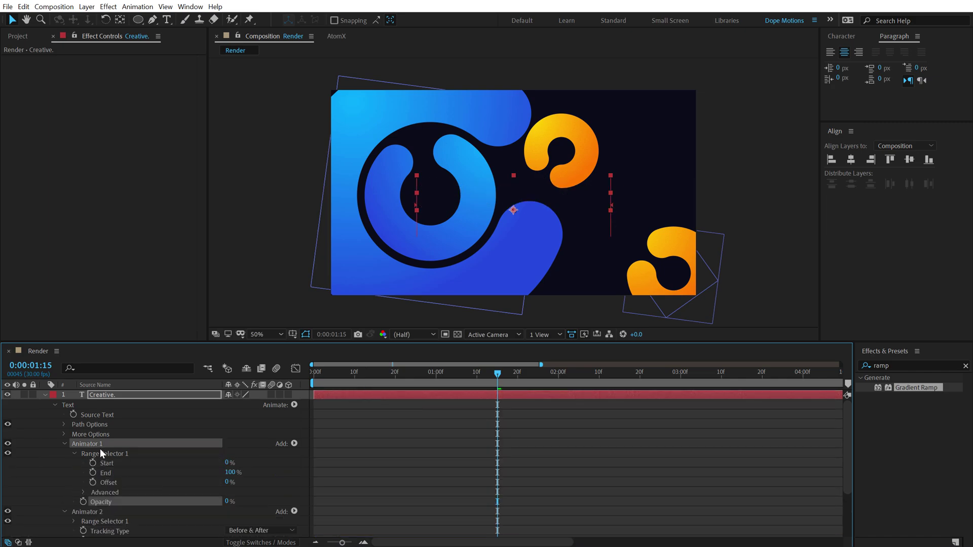
scroll(114, 439, down, 1)
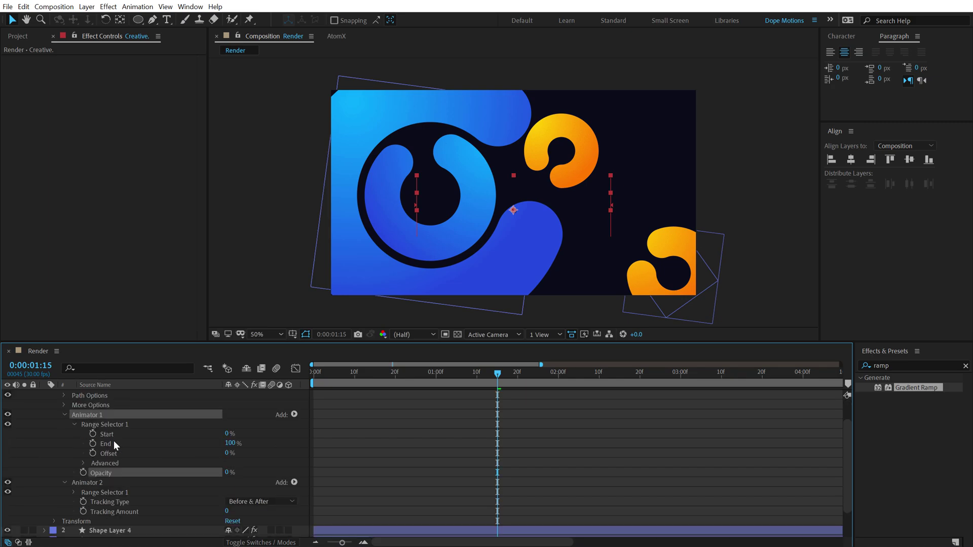
click(228, 451)
drag(228, 452, 356, 457)
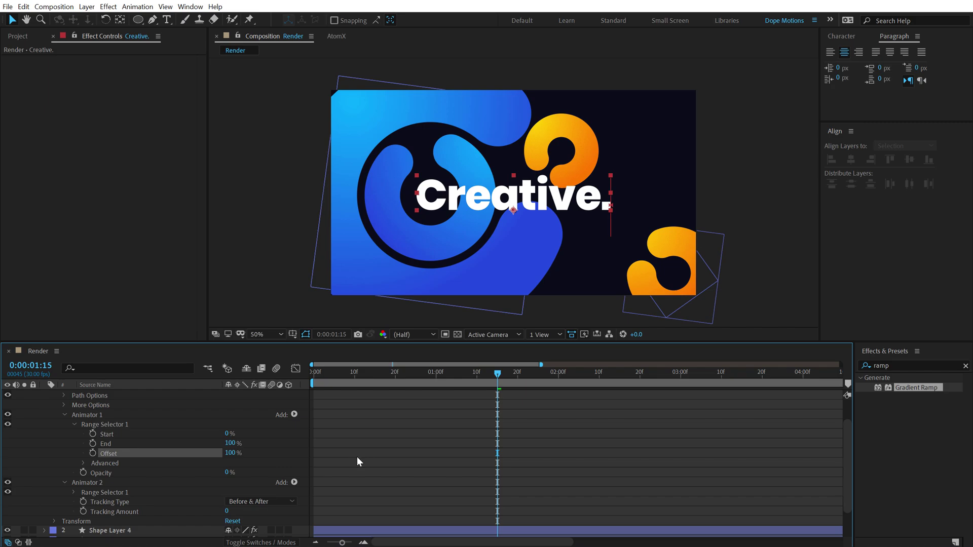
click(93, 453)
drag(500, 381, 392, 382)
click(230, 453)
At 0:20 set the range selector Offset to 0% and Advanced Smoothness to 0%, then preview
text(0)
key(Return)
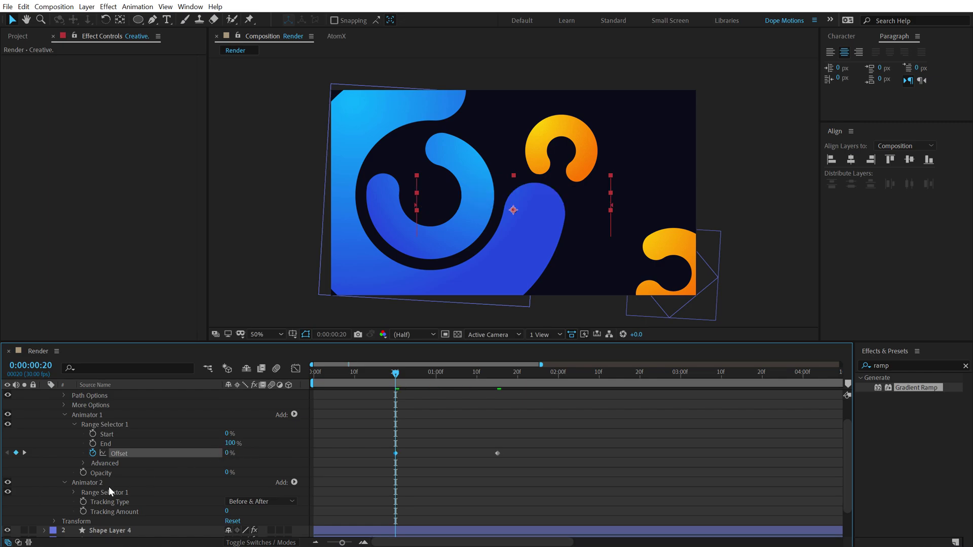
click(84, 463)
scroll(228, 494, down, 1)
click(230, 503)
text(00)
key(Return)
key(space)
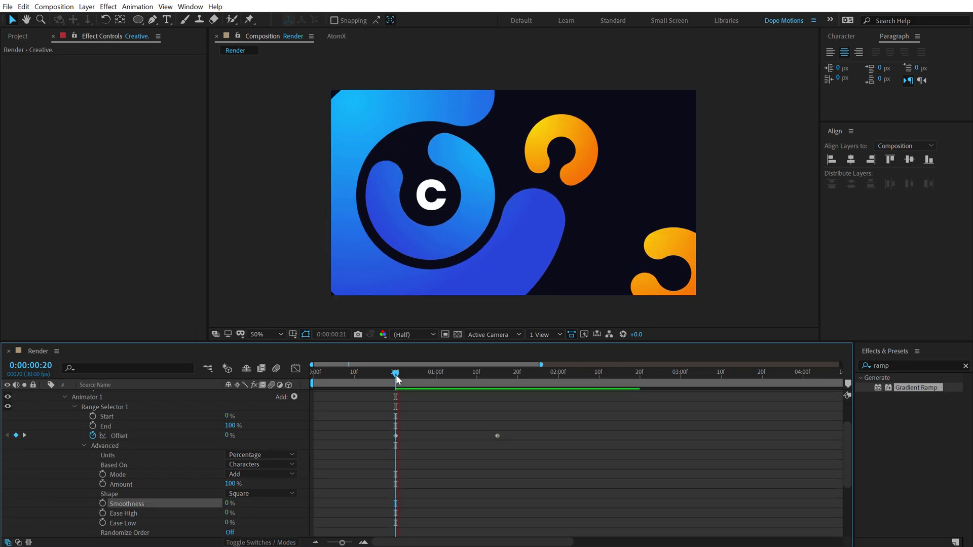
drag(407, 376, 500, 376)
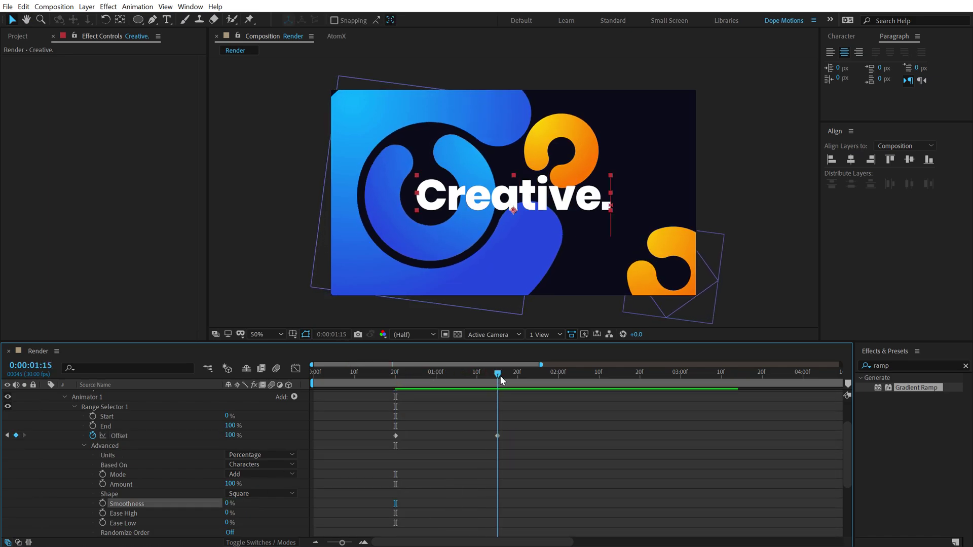
Collapse Range Selector 1 and Animator 1, and expand Animator 2's tracking settings
scroll(56, 436, up, 3)
click(44, 394)
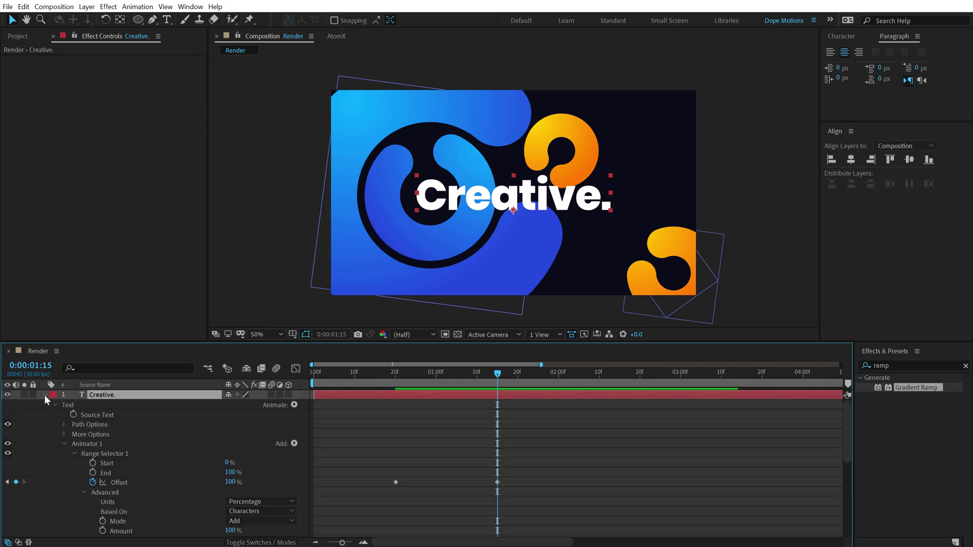
click(74, 452)
click(63, 443)
click(63, 453)
scroll(163, 464, down, 1)
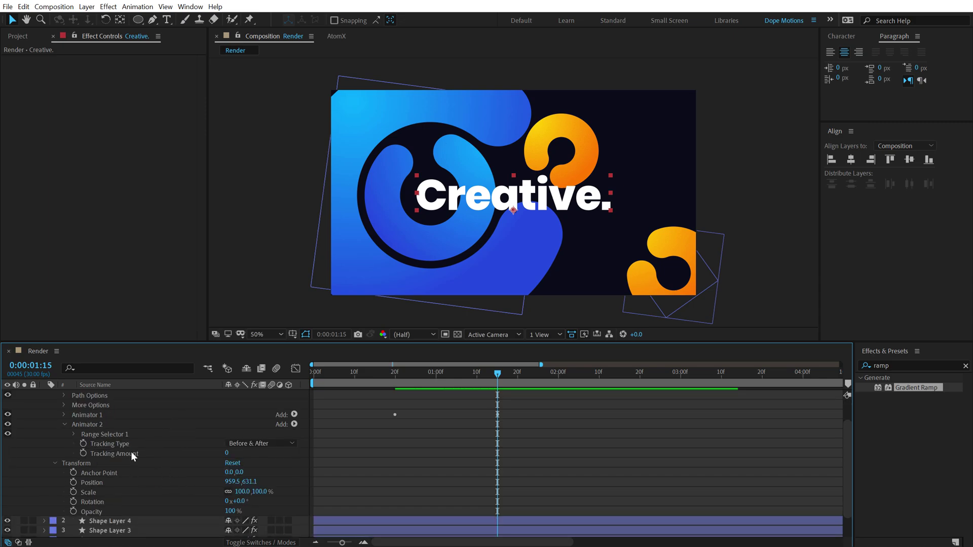
click(56, 463)
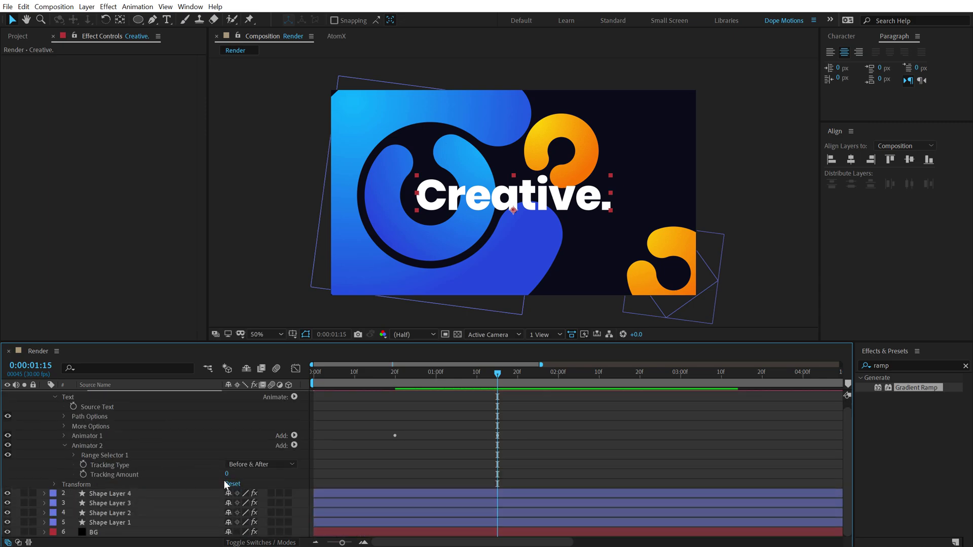
Keyframe Tracking Amount at 0 at 1:15 and 8 at 3:00, then select both keyframes
click(83, 474)
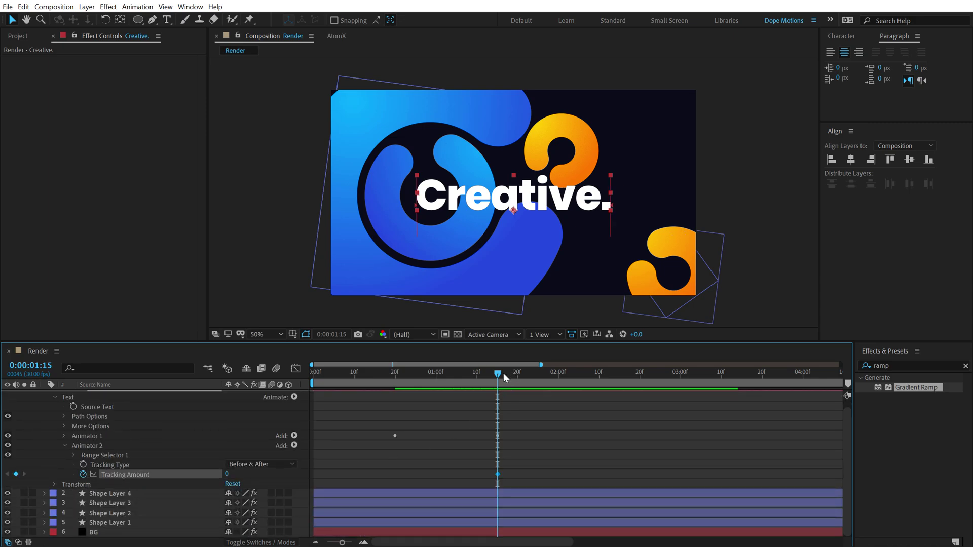
drag(498, 375, 682, 384)
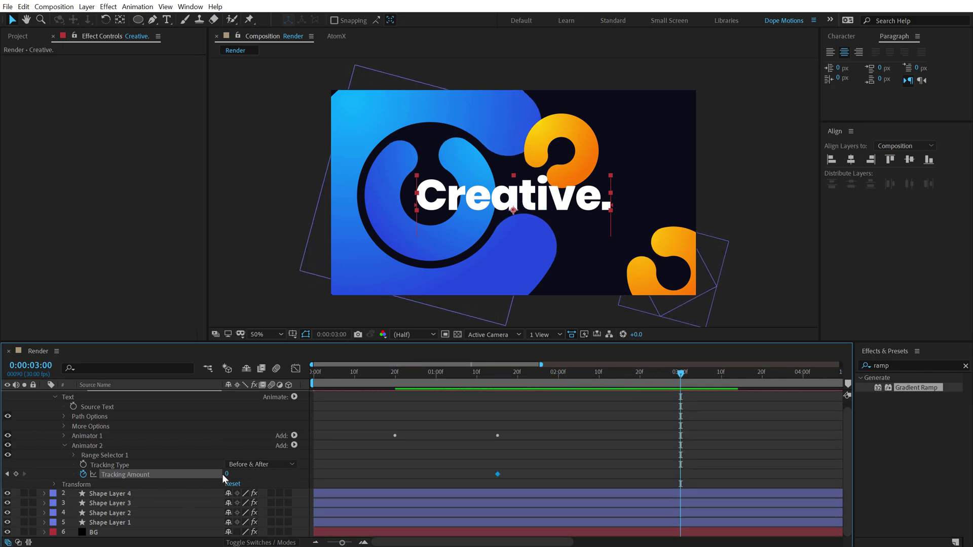
drag(226, 473, 227, 475)
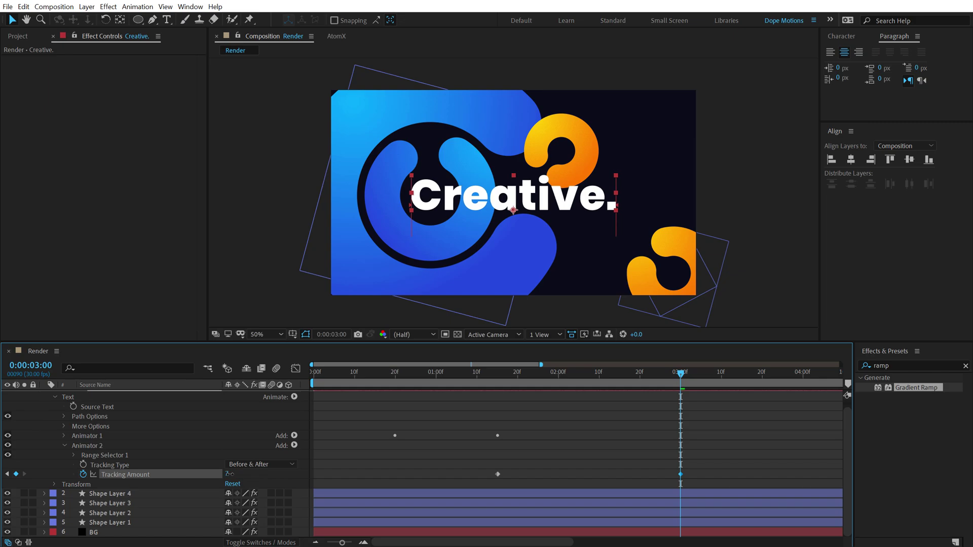
click(227, 474)
text(8)
key(Return)
drag(694, 470, 478, 487)
right_click(496, 473)
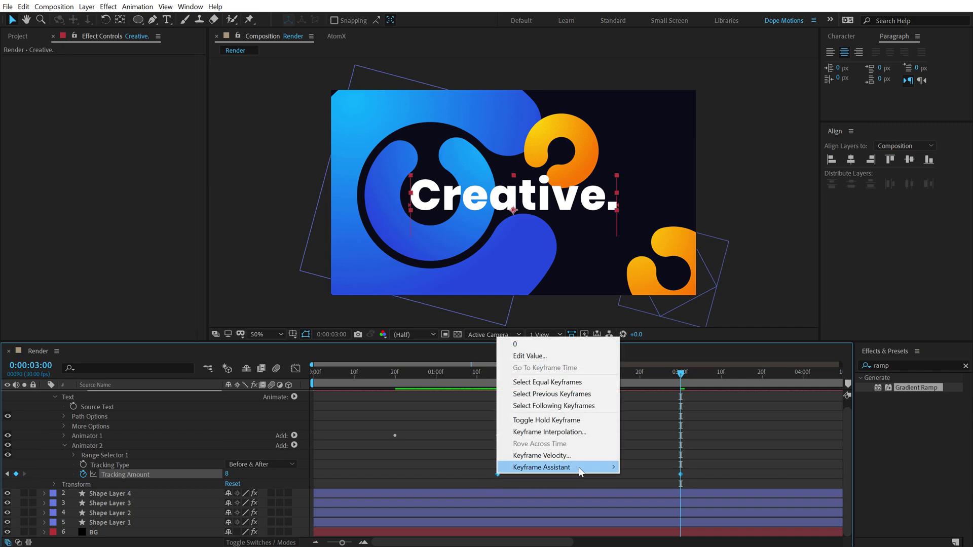
Apply Easy Ease to both Tracking Amount keyframes and view their speed graph
mouse_move(579, 467)
click(660, 399)
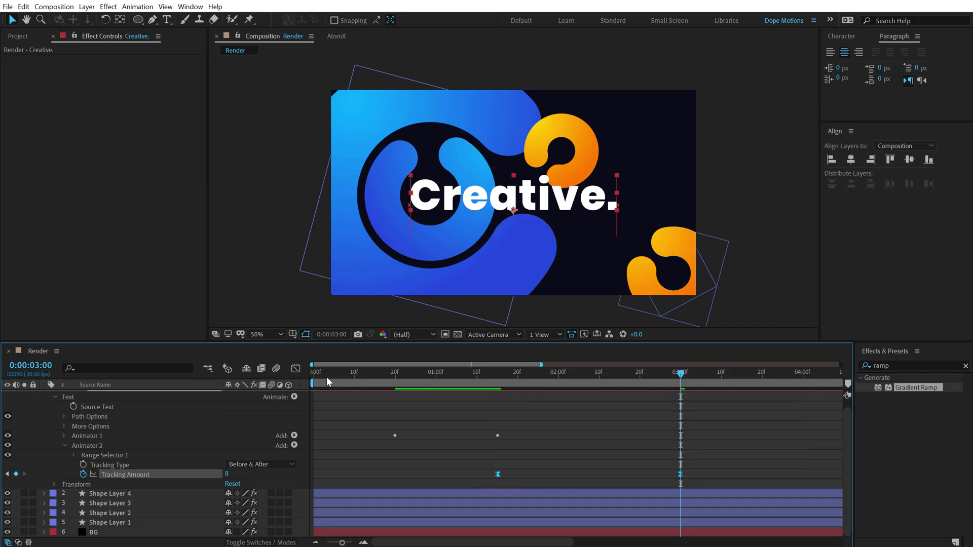
click(295, 369)
drag(715, 472, 500, 512)
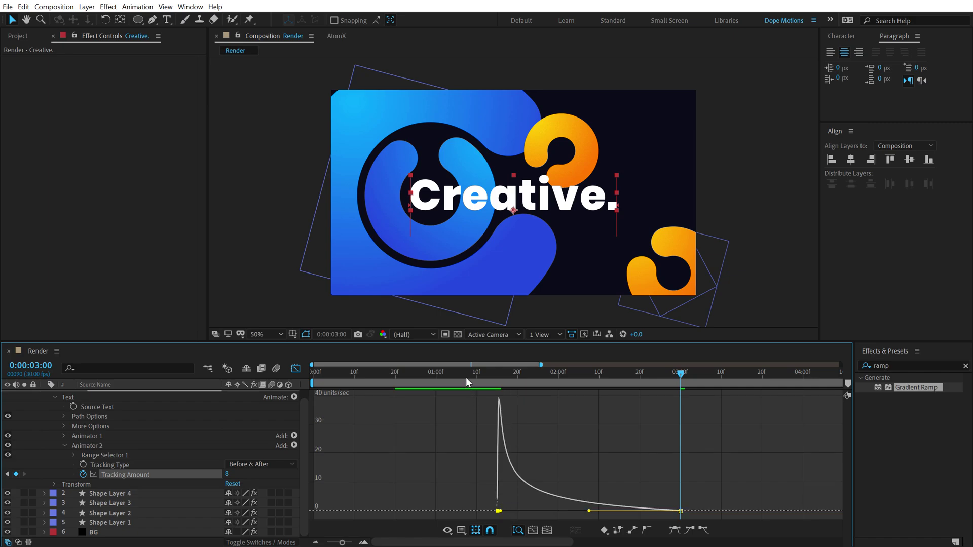
Preview and scrub the Creative. tracking animation, then fit the full 10 seconds in the timeline
click(384, 381)
key(space)
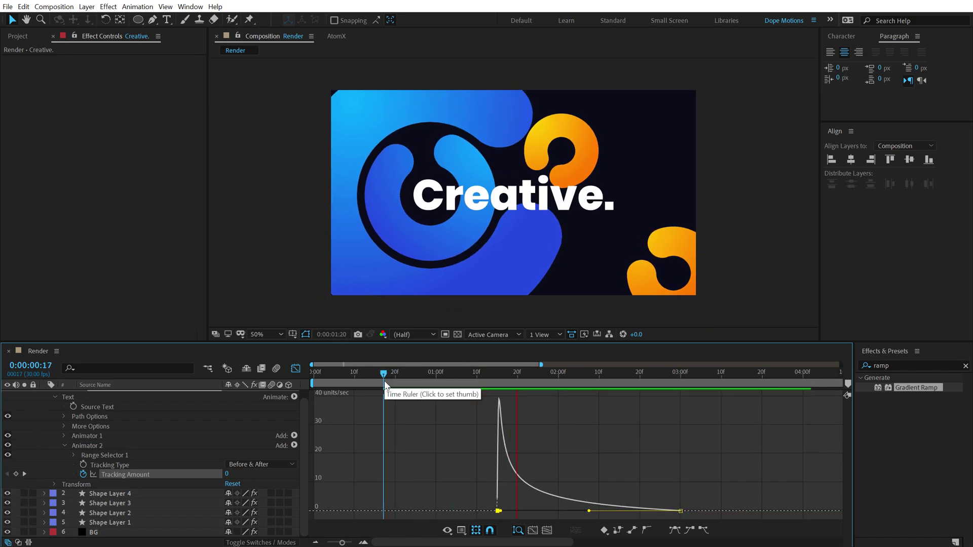
click(462, 379)
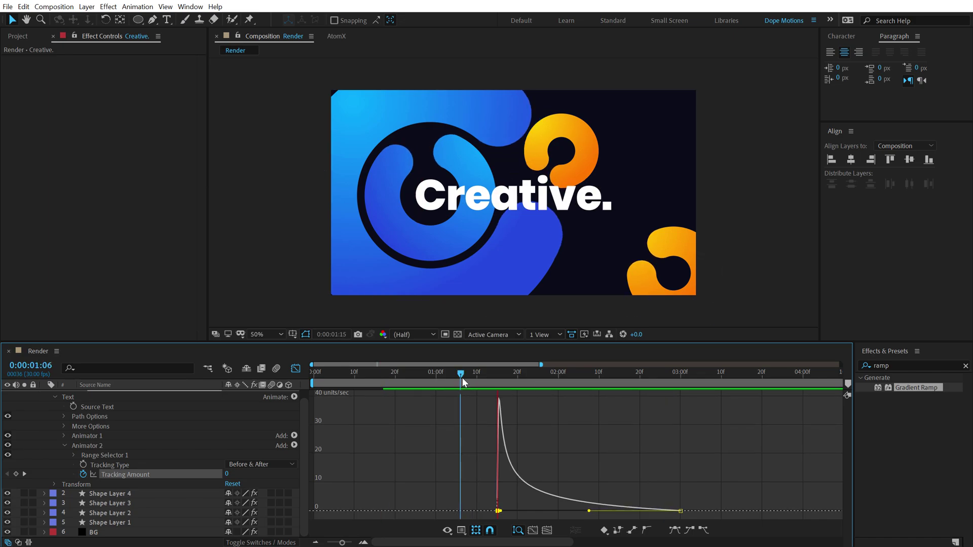
drag(462, 379, 485, 381)
key(space)
click(376, 400)
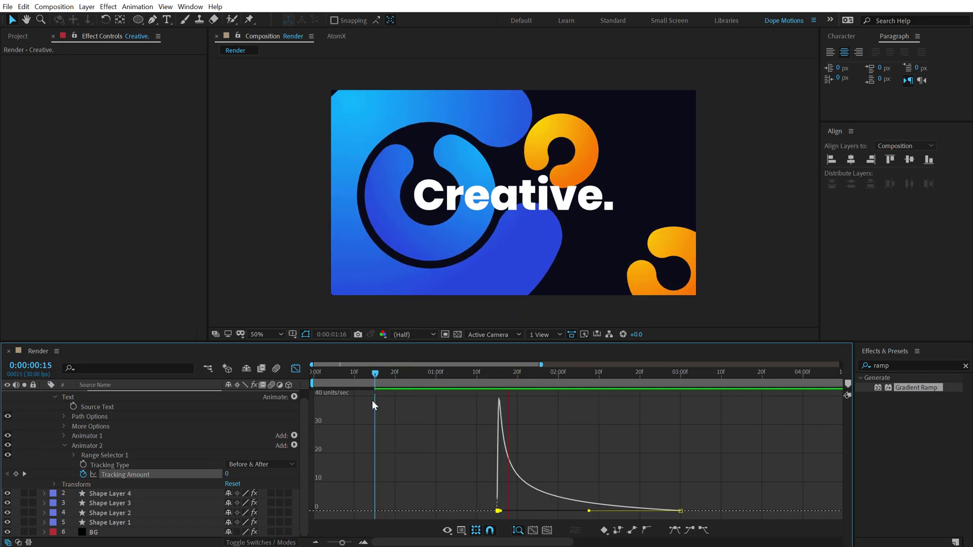
click(384, 381)
key(semicolon)
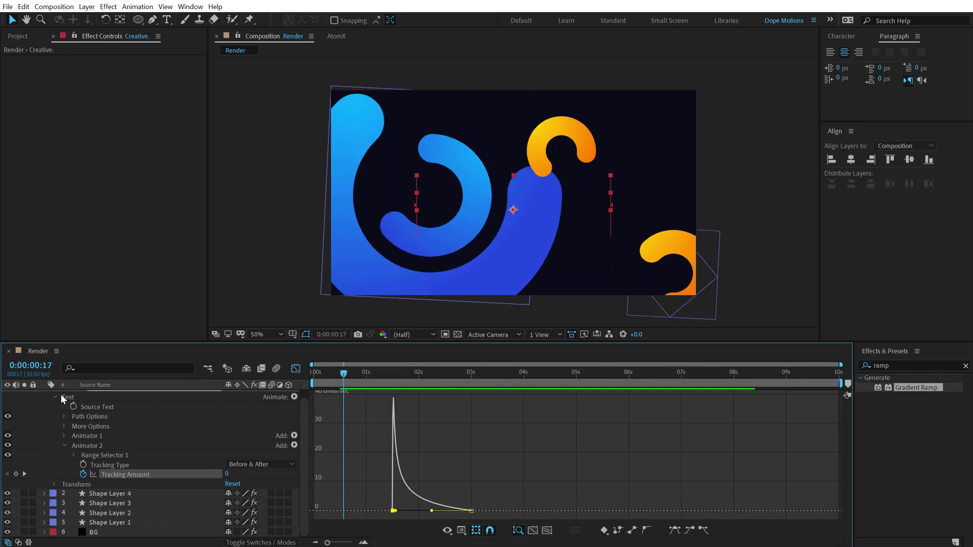
Collapse the Creative. layer's properties, return to layer bars, and deselect all layers
scroll(31, 414, up, 1)
click(44, 394)
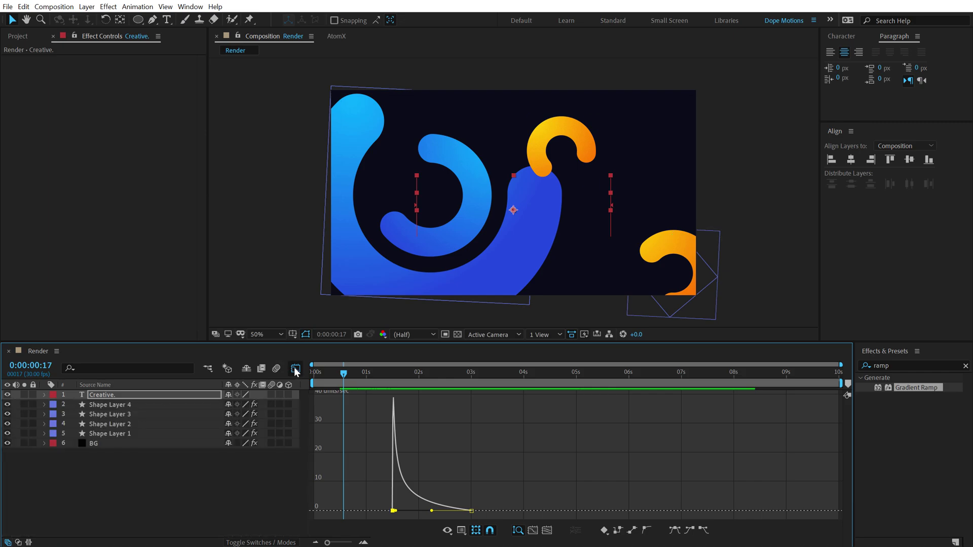
click(296, 369)
click(253, 505)
Replay the composition from the start and scrub forward to check the shapes' motion
key(Home)
key(space)
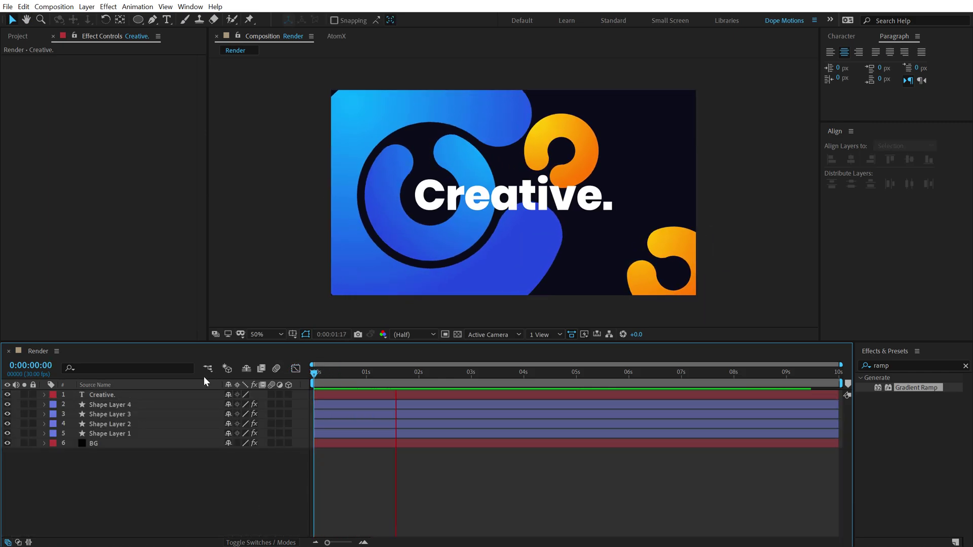
key(space)
key(space)
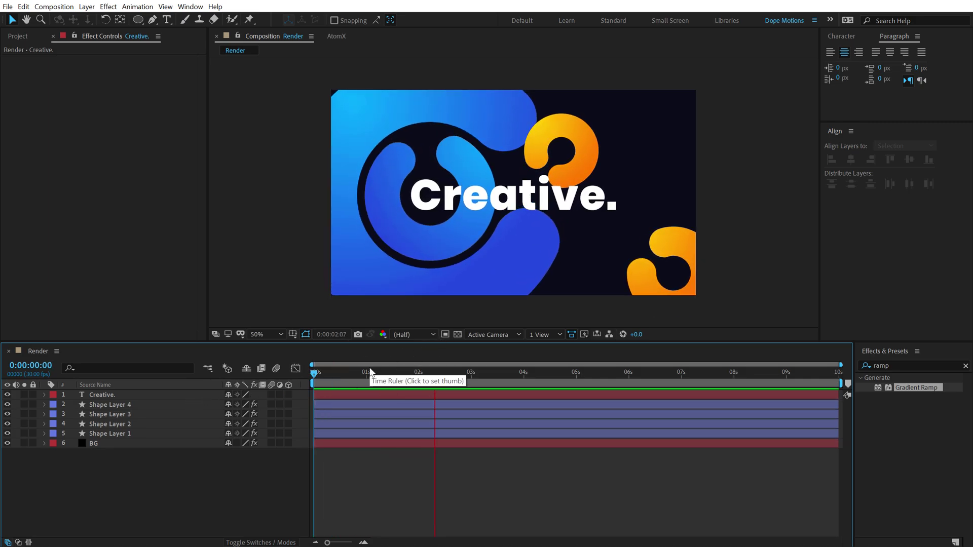
key(space)
key(space)
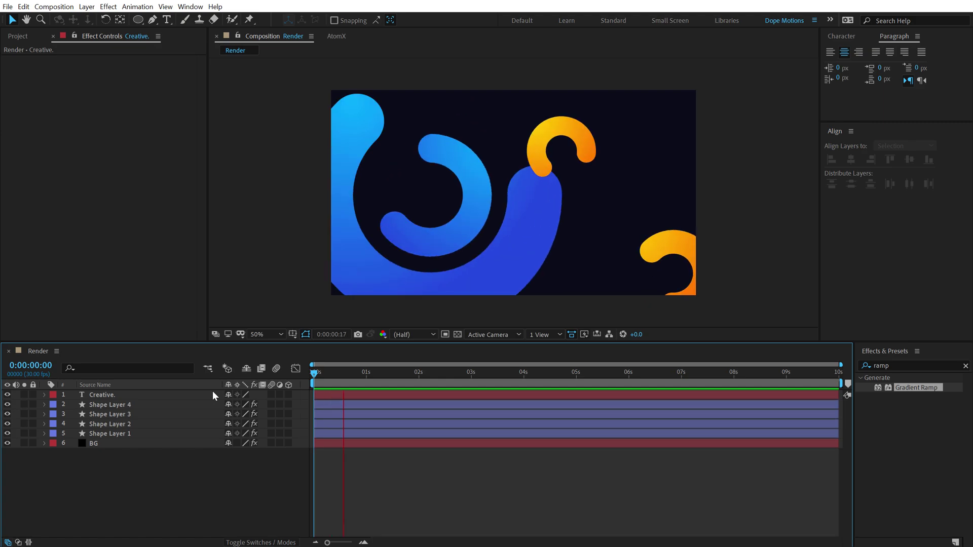
drag(354, 374, 405, 373)
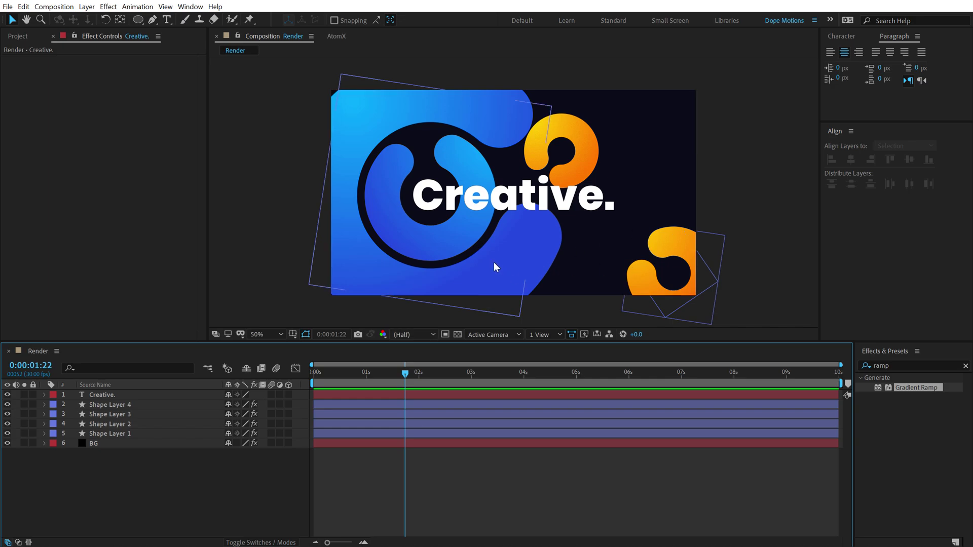
click(109, 404)
Reveal Scale for Shape Layers 1–4 and start Scale keyframes on all four at 0:20
shift+click(105, 433)
key(s)
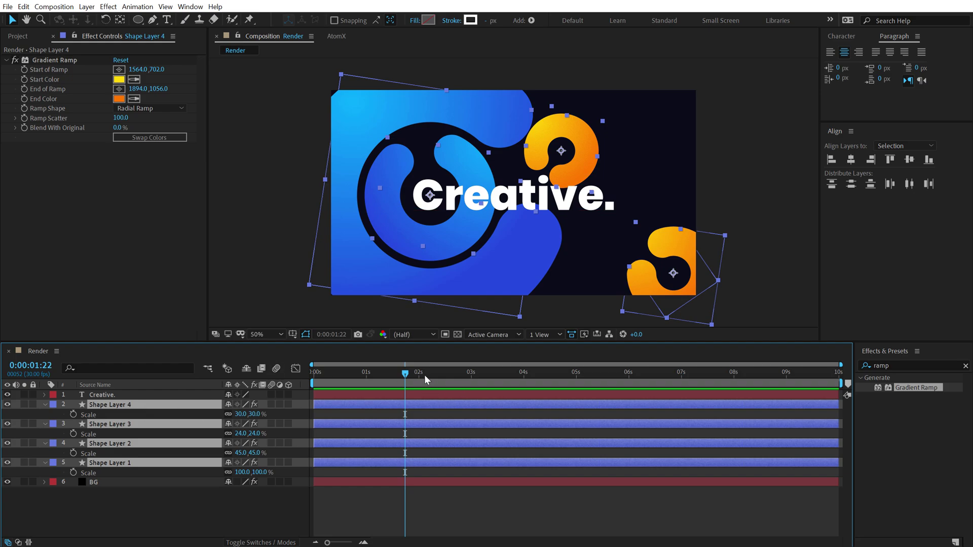
drag(406, 375, 352, 376)
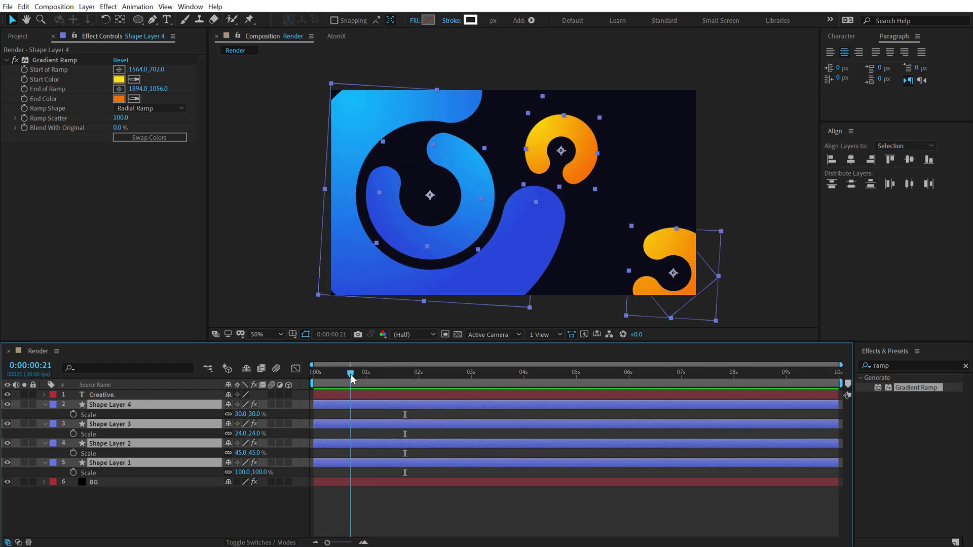
click(73, 414)
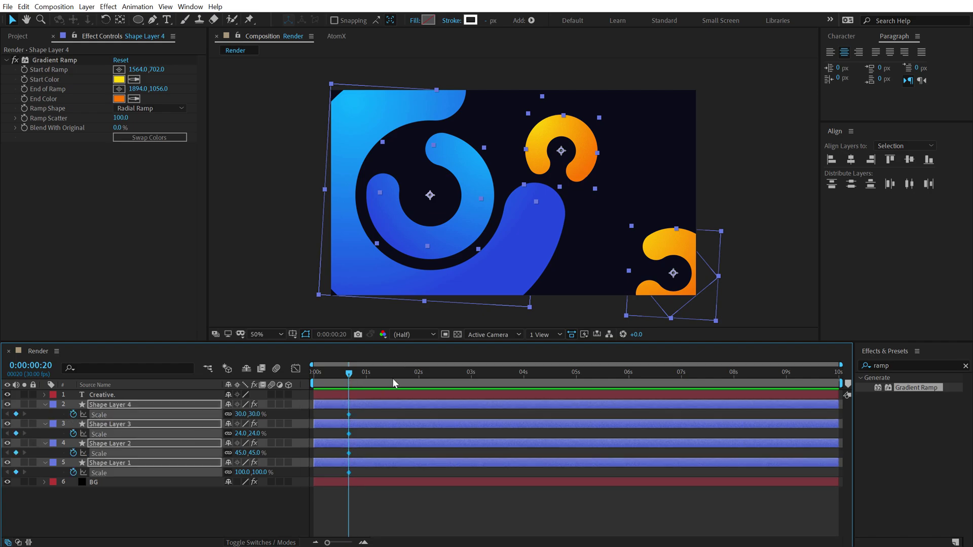
key(equal)
drag(363, 378, 462, 376)
At 1:20 set Shape Layer 4's Scale to 25% and Shape Layer 3's to 30%
click(175, 529)
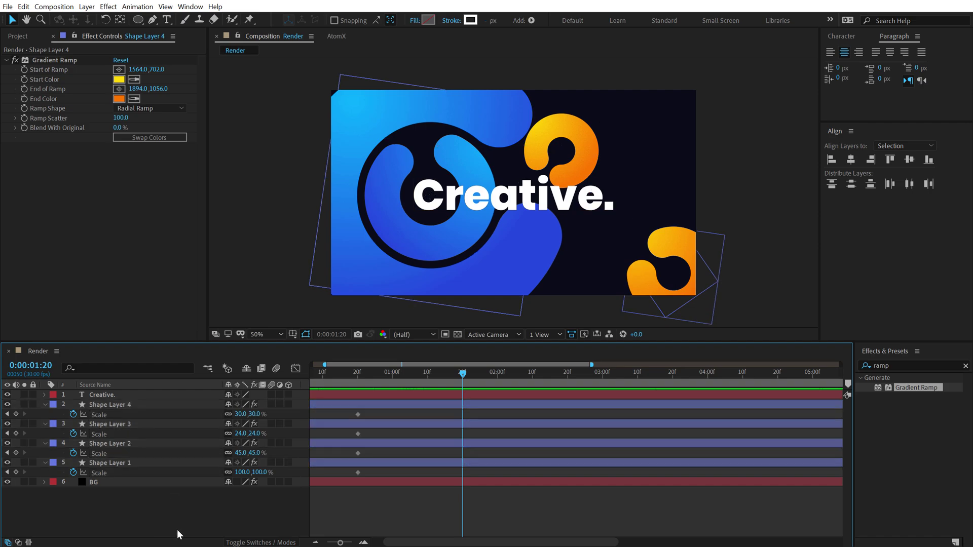
click(124, 404)
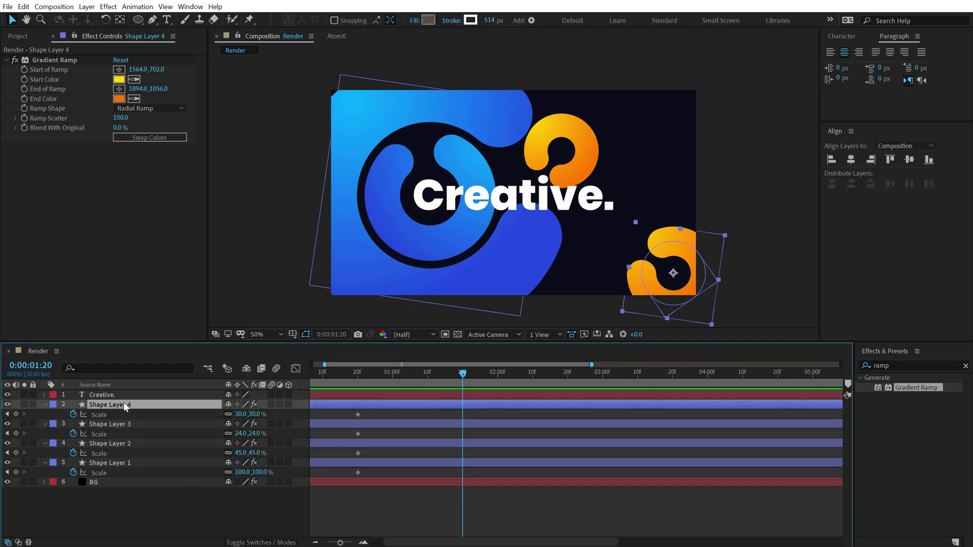
click(258, 414)
text(25)
key(Return)
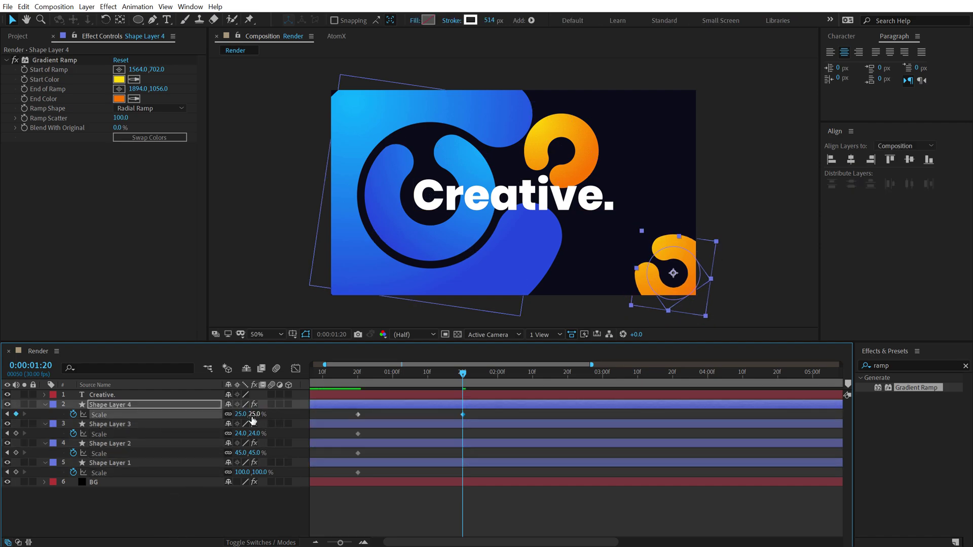
text(30)
key(Return)
Set Shape Layer 2's Scale to 40% and Shape Layer 1's to 110%, then select all Scale keyframes
click(190, 444)
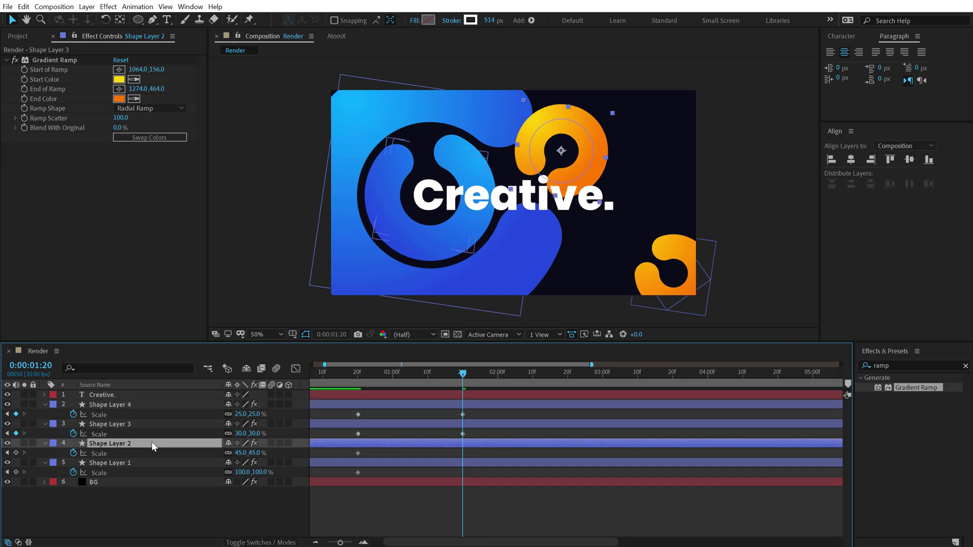
click(257, 452)
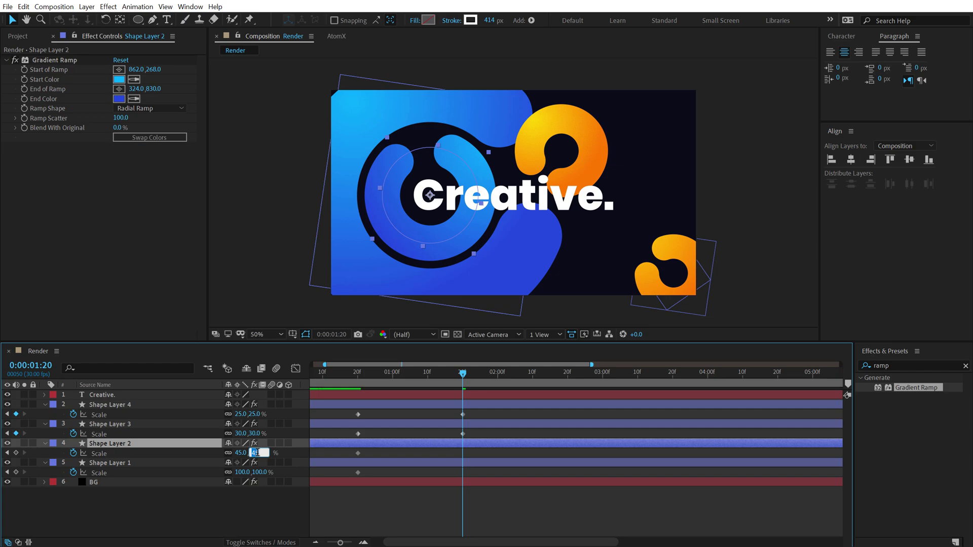
key(Return)
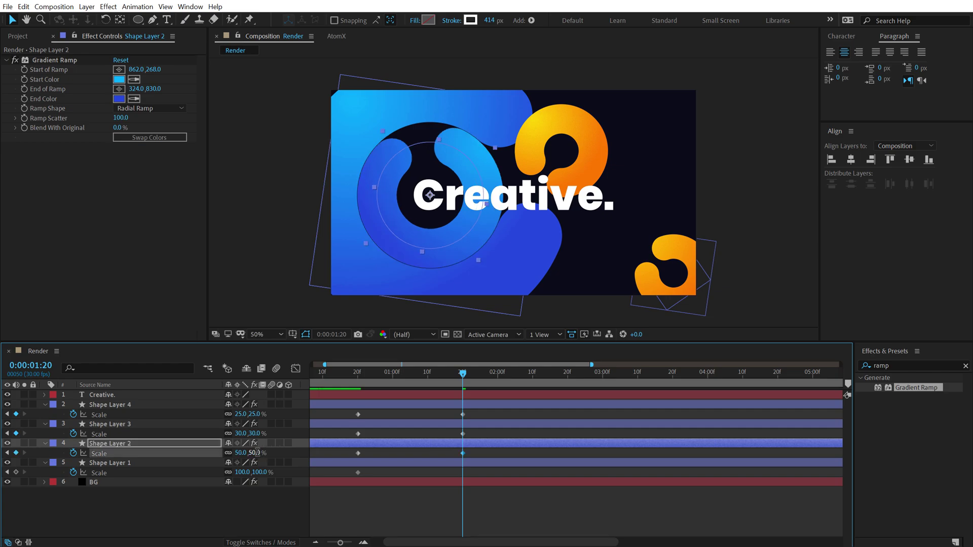
click(256, 452)
text(40)
key(Return)
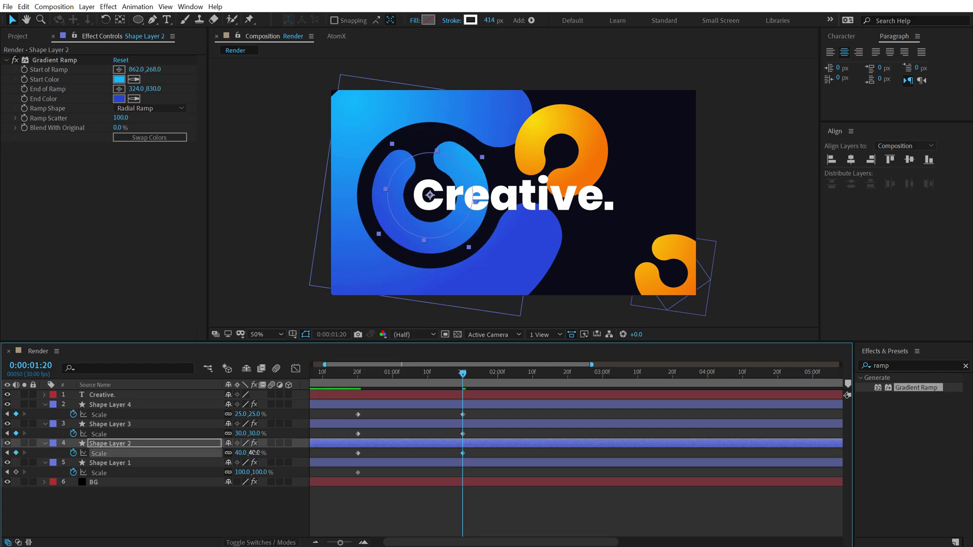
click(260, 472)
text(110)
key(Return)
drag(479, 413, 344, 487)
Apply Easy Ease to all four shapes' Scale keyframes and show their speed curves
right_click(358, 473)
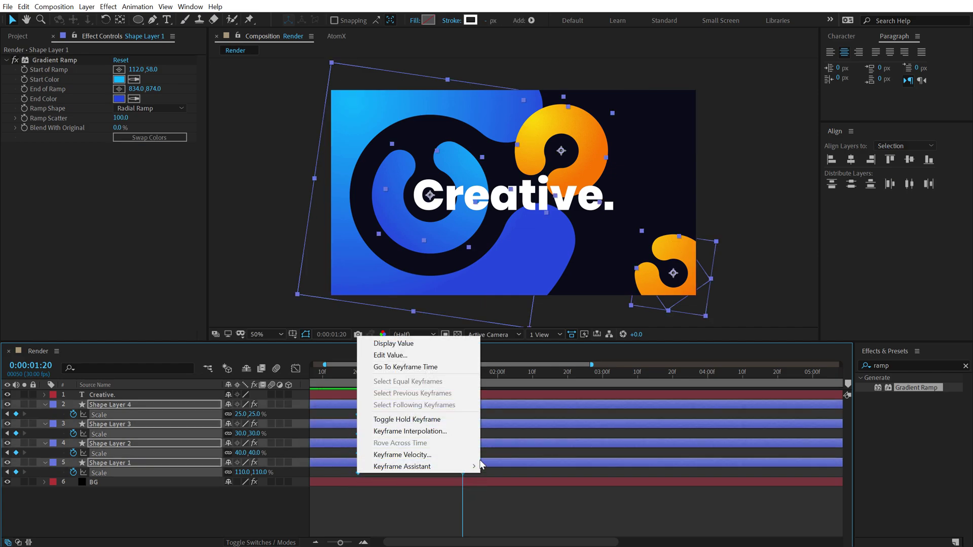
mouse_move(476, 466)
click(519, 395)
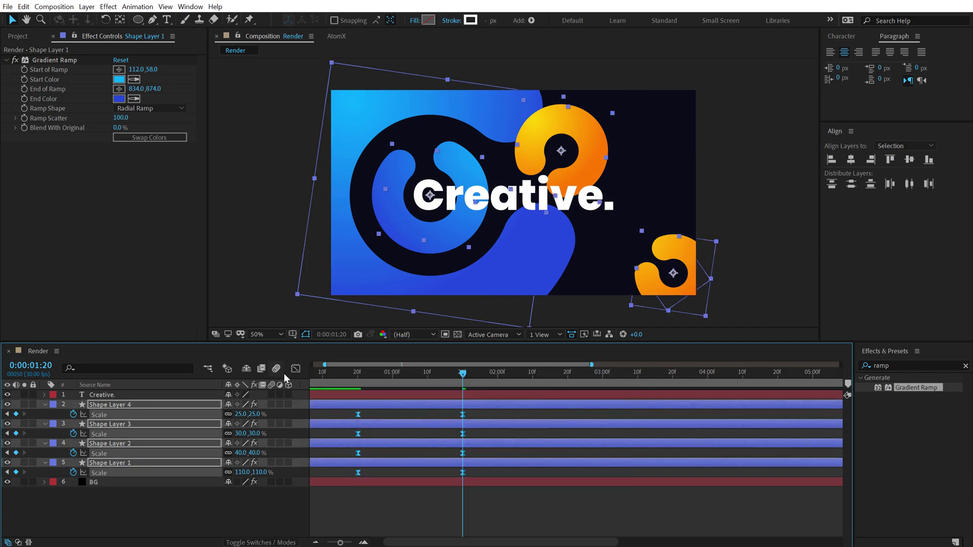
click(295, 368)
Drag the Scale keyframes' influence handles to strong easing (~82–88%), then preview the motion
scroll(373, 427, up, 2)
click(445, 380)
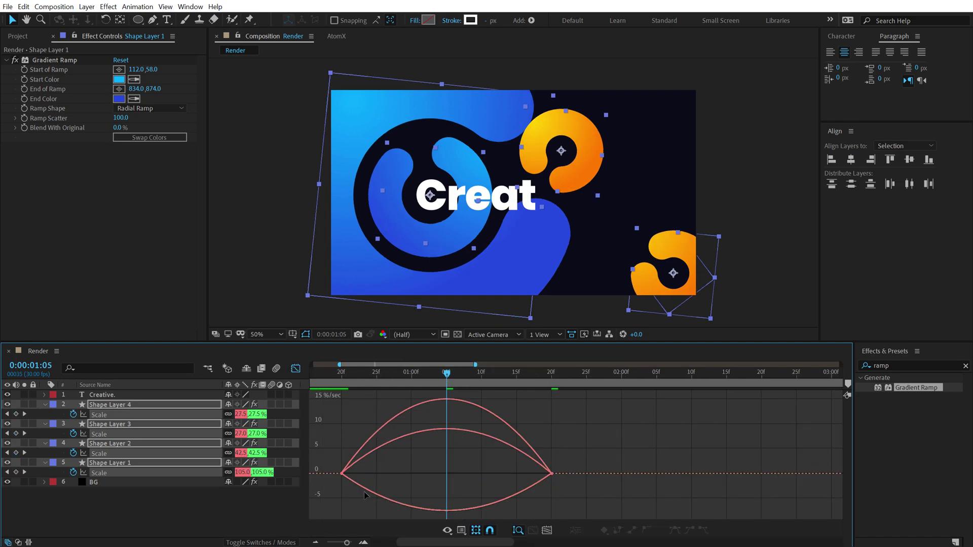
click(357, 479)
drag(377, 474, 429, 473)
drag(593, 452, 459, 474)
key(space)
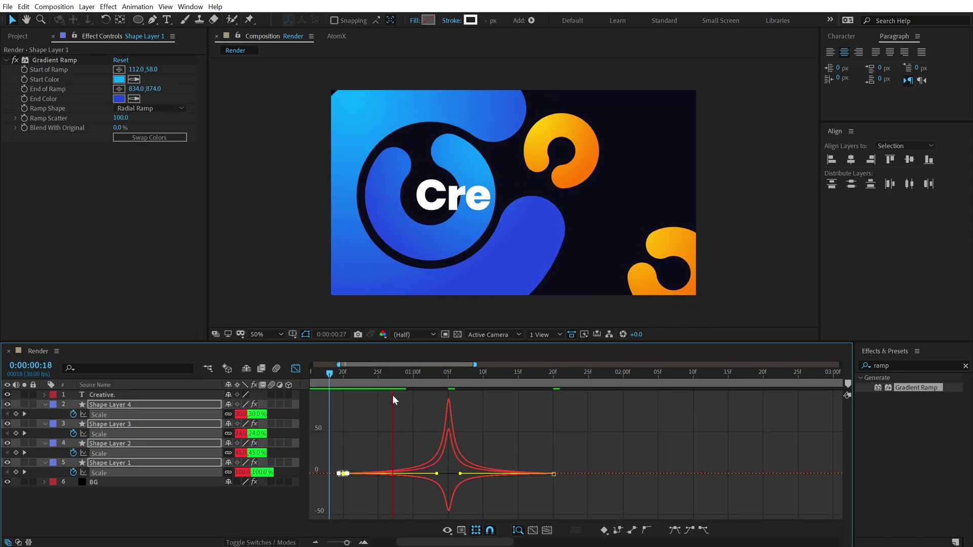
key(space)
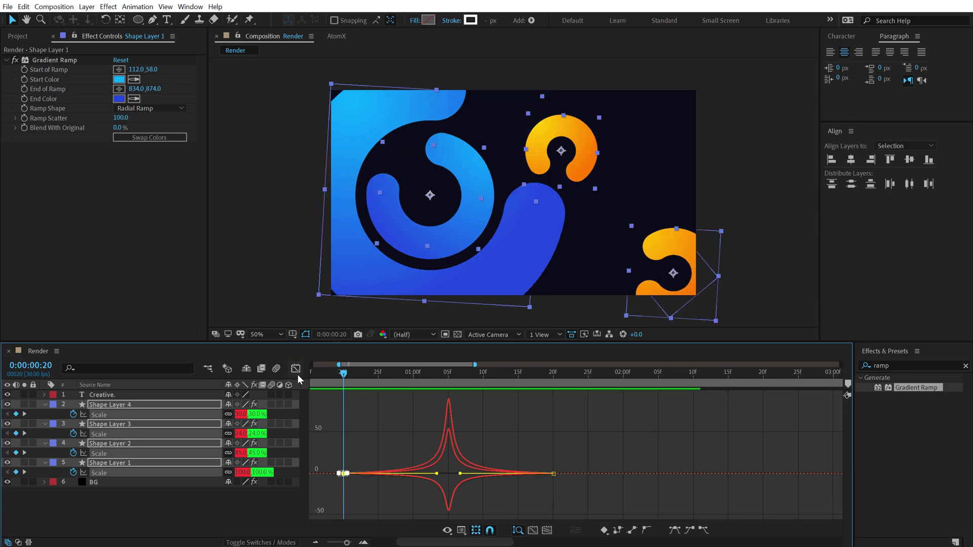
click(294, 369)
Preview the animation from the start and scrub to 1:21 to inspect the shapes
key(minus)
key(space)
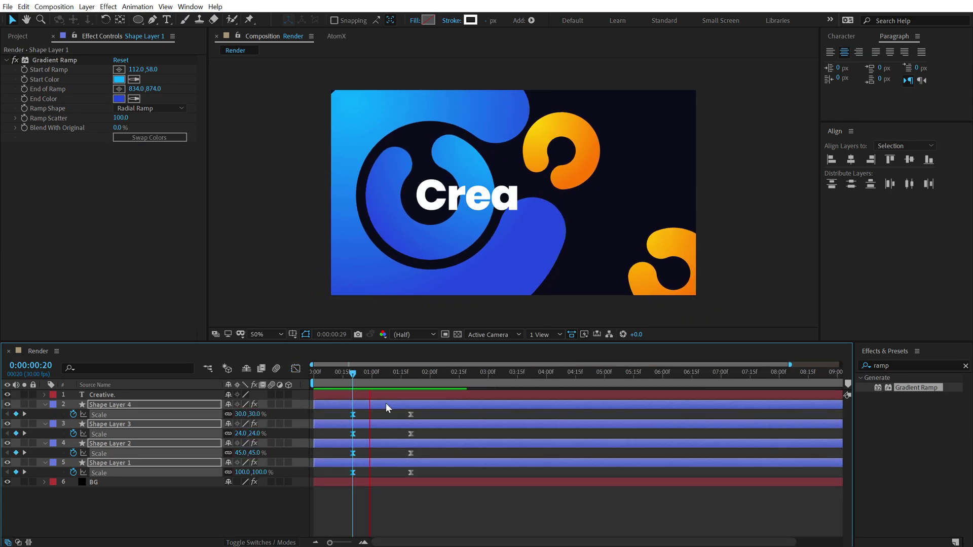
key(space)
key(Home)
key(space)
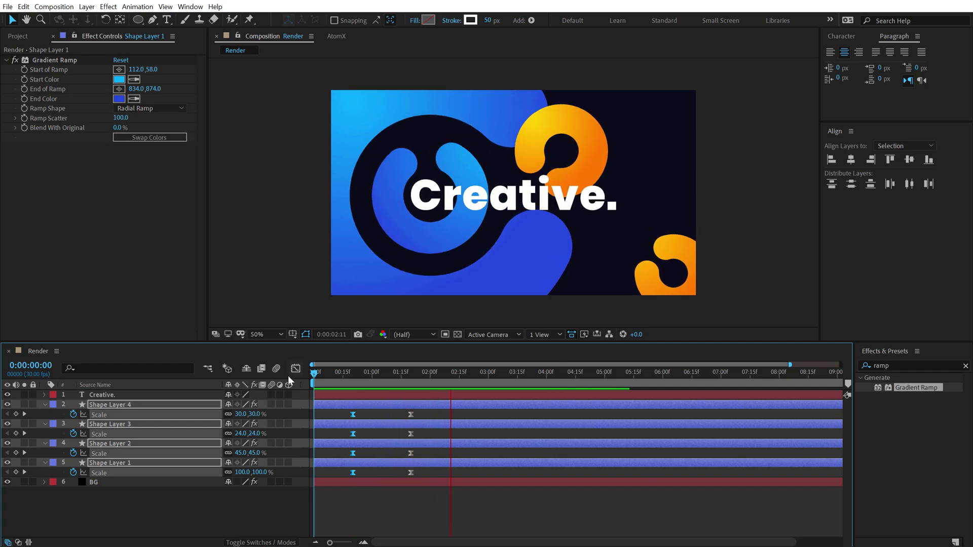
drag(369, 374, 411, 379)
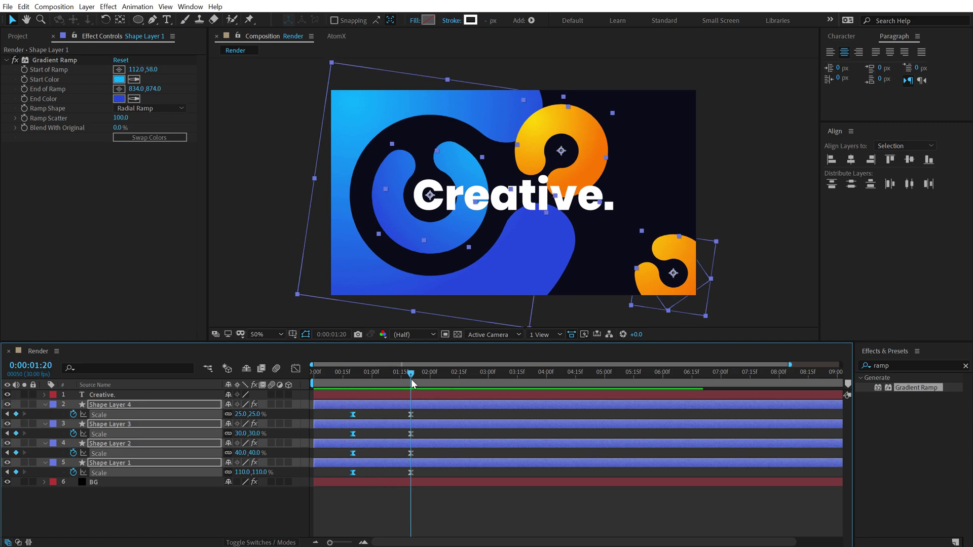
click(235, 511)
Raise Shape Layer 2's final Scale to about 51%, preview again, and scrub back to an early frame
drag(255, 457, 262, 458)
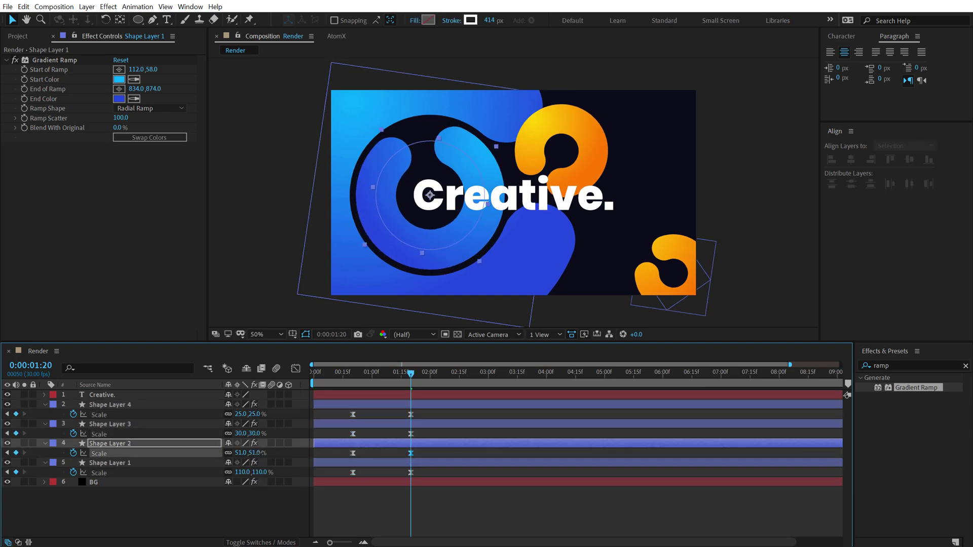
key(space)
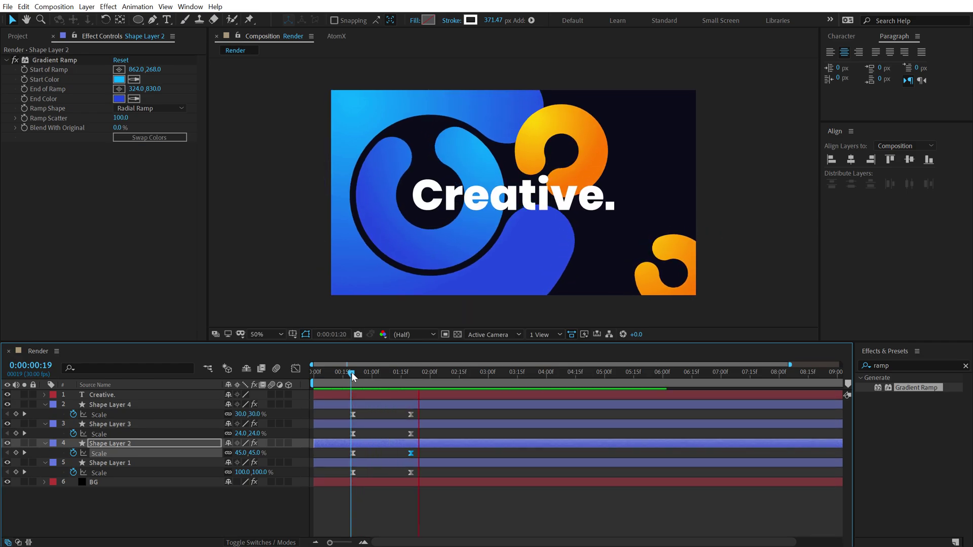
click(489, 373)
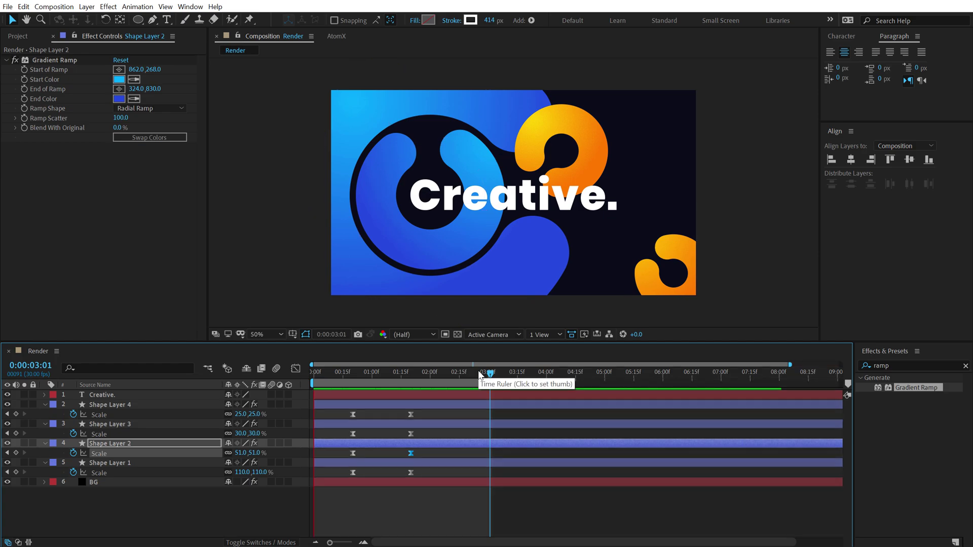
key(space)
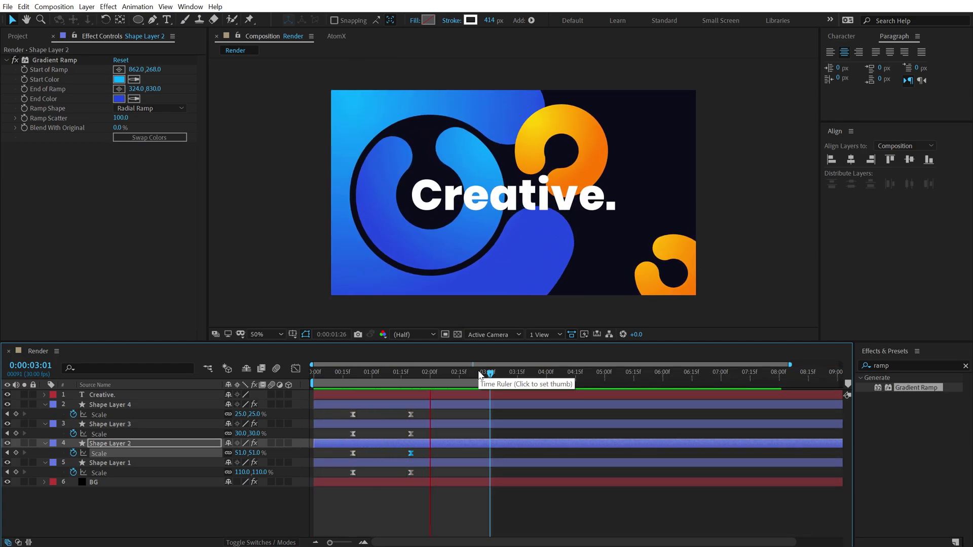
drag(334, 373, 345, 375)
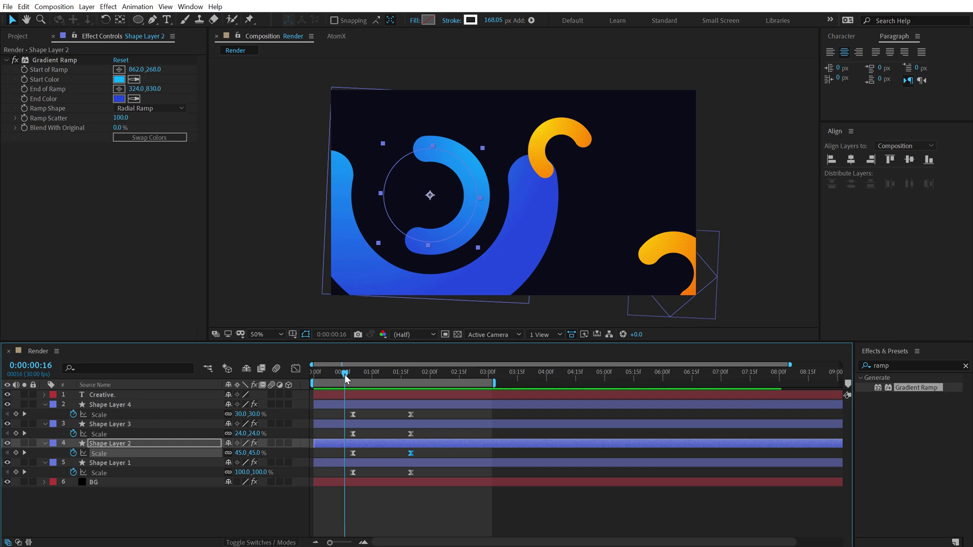
Select all six layers, collapse their properties, and drag their bars to begin at 0:00:00:15
click(295, 368)
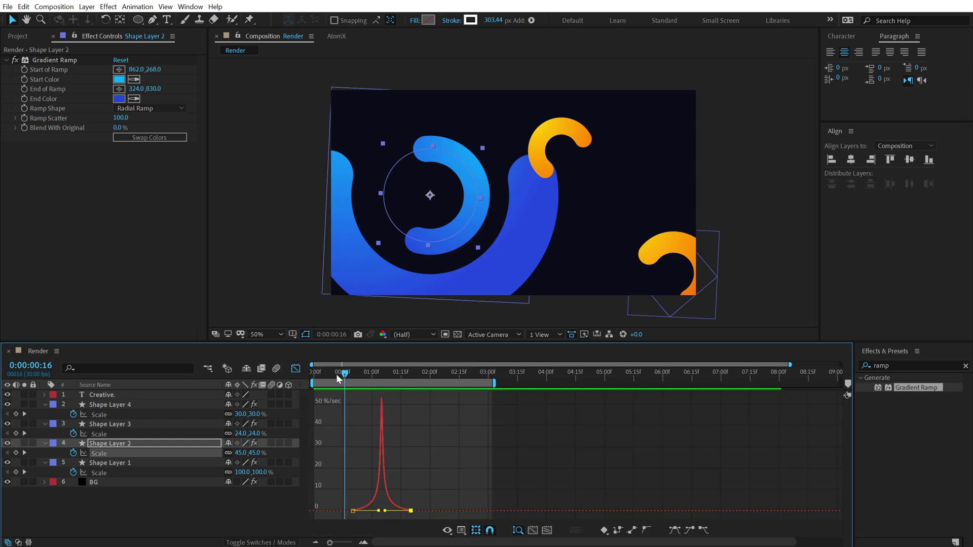
click(298, 369)
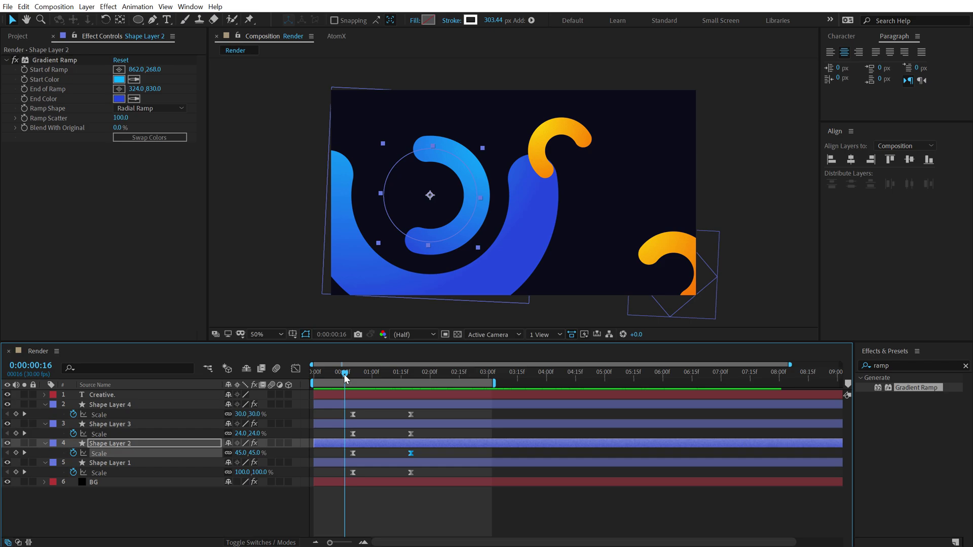
drag(345, 378, 342, 377)
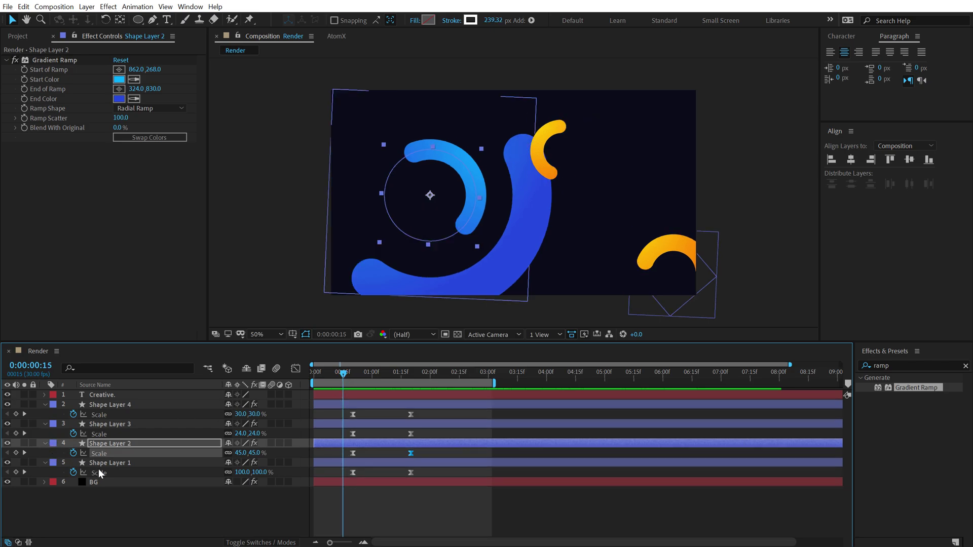
key(ctrl+a)
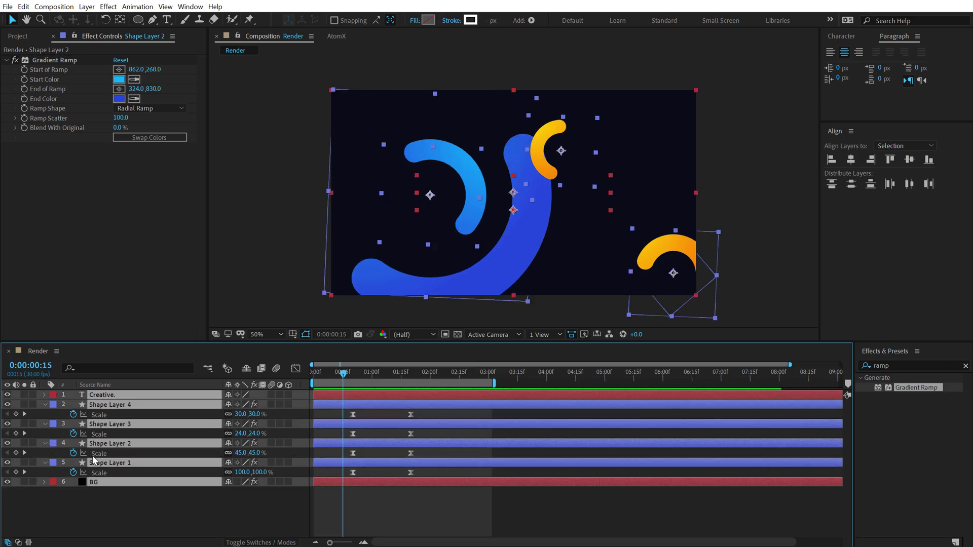
key(u)
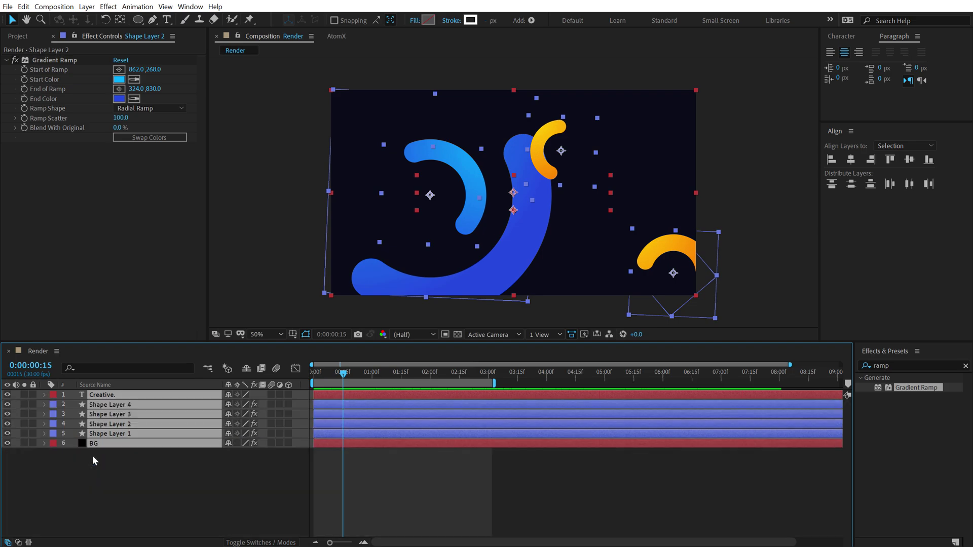
drag(327, 397, 347, 395)
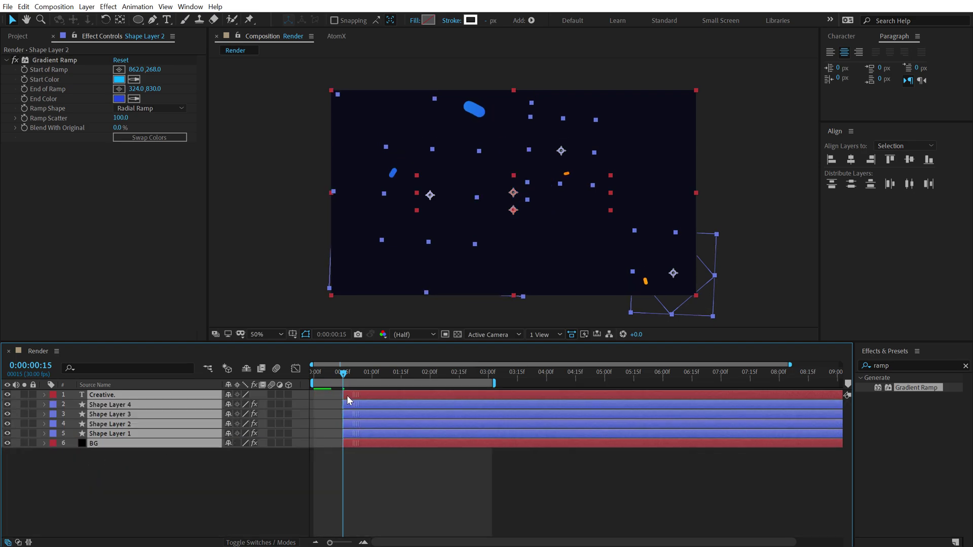
Move the BG layer back to start at frame 0 and go to frame 25
click(363, 461)
drag(358, 442, 335, 442)
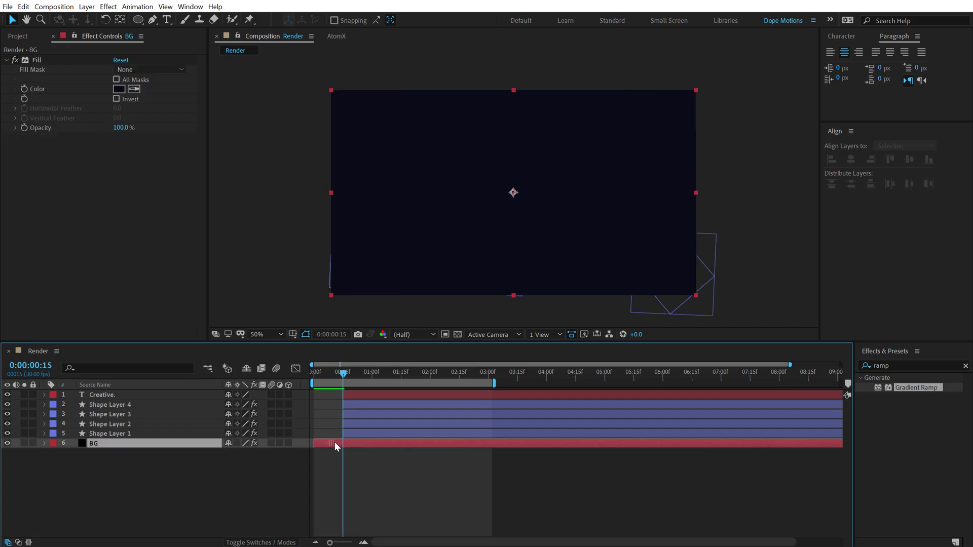
key(equal)
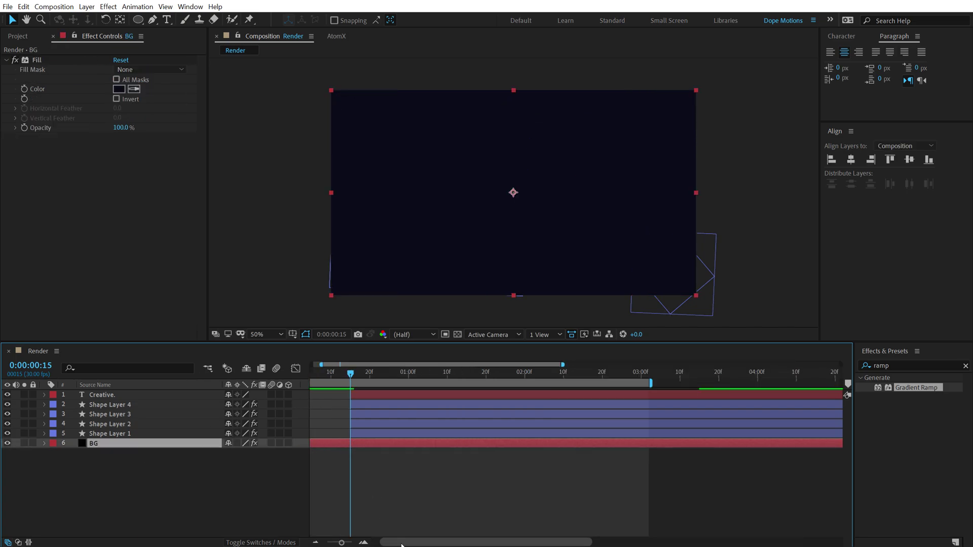
drag(393, 544, 384, 545)
click(410, 381)
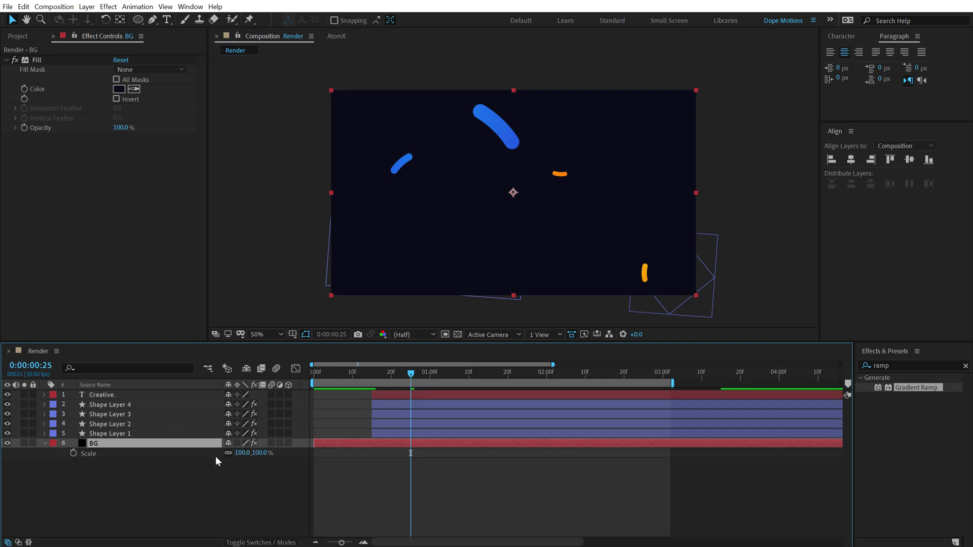
Keyframe BG's Scale at 100% at frame 25 and 100,0% at frame 0
click(73, 452)
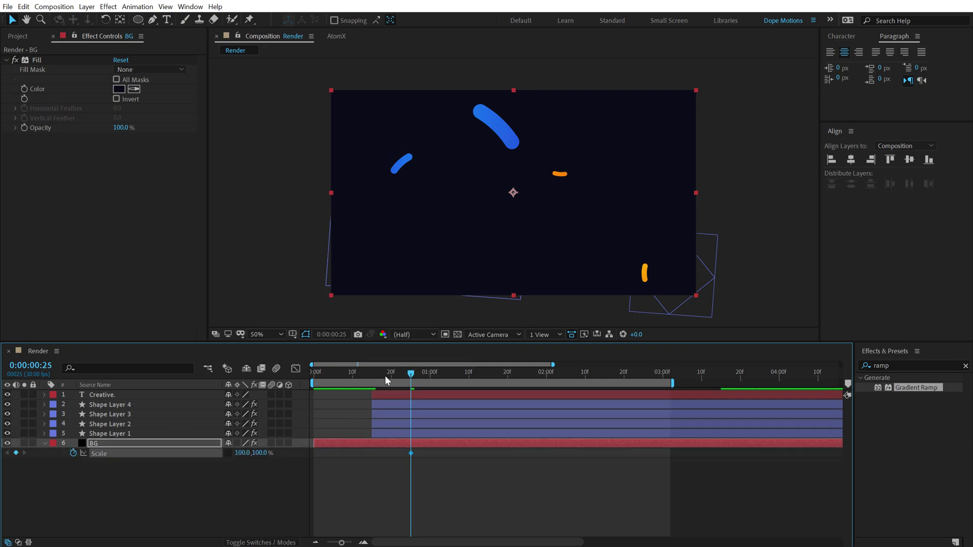
key(Home)
click(258, 454)
text(0)
key(Return)
drag(326, 370, 371, 377)
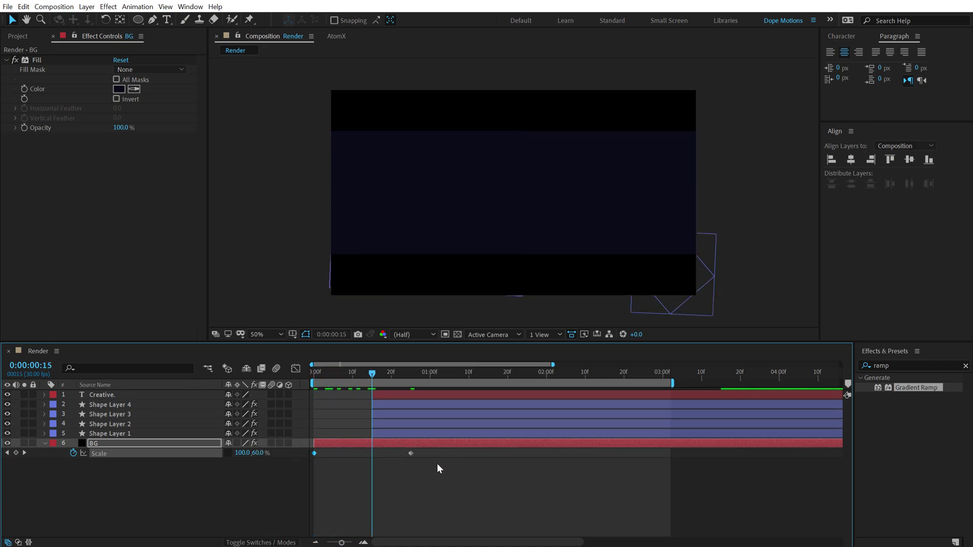
Apply Easy Ease to both BG Scale keyframes
drag(307, 439, 303, 439)
right_click(314, 452)
mouse_move(426, 445)
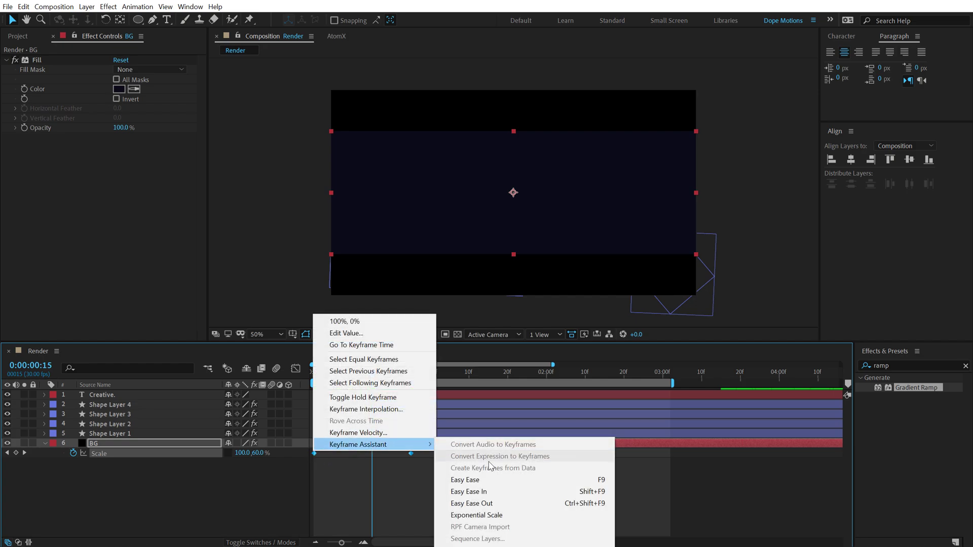
click(471, 479)
Lengthen both BG Scale keyframes' ease handles in the speed graph, then preview the reveal
click(295, 369)
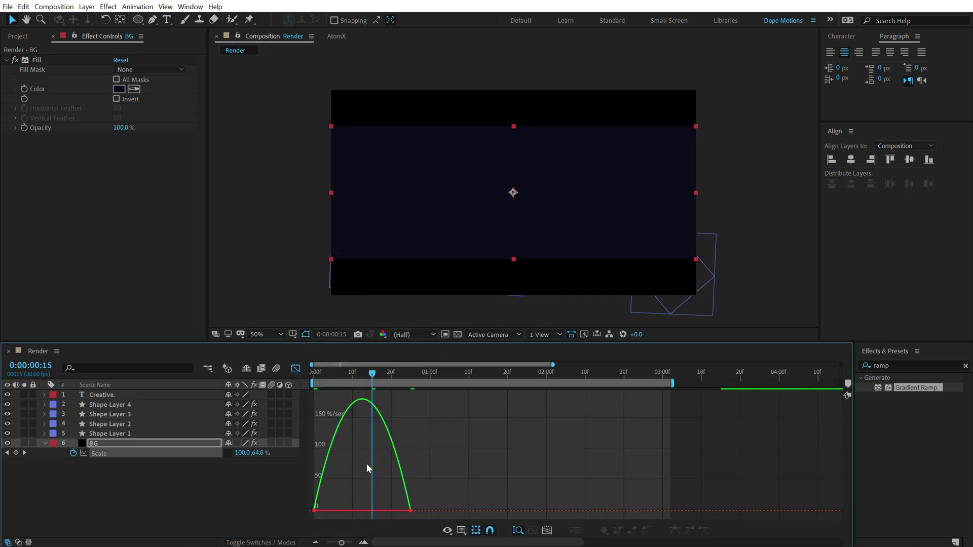
key(equal)
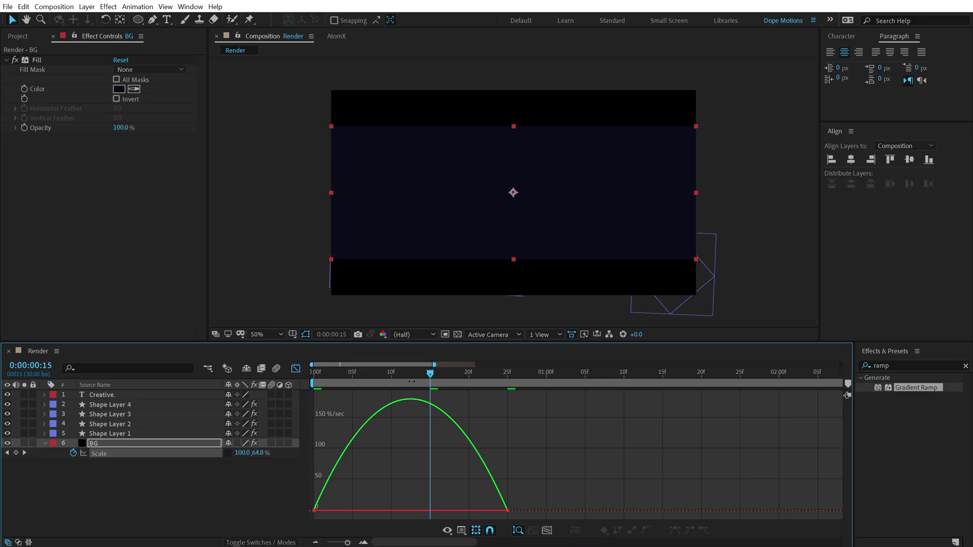
click(408, 375)
drag(377, 467, 292, 524)
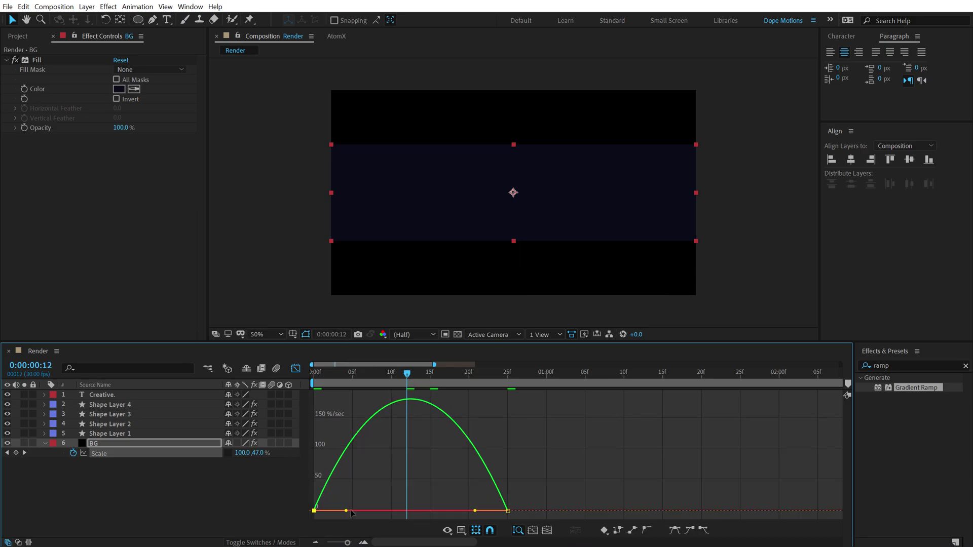
drag(346, 510, 400, 512)
drag(475, 510, 416, 513)
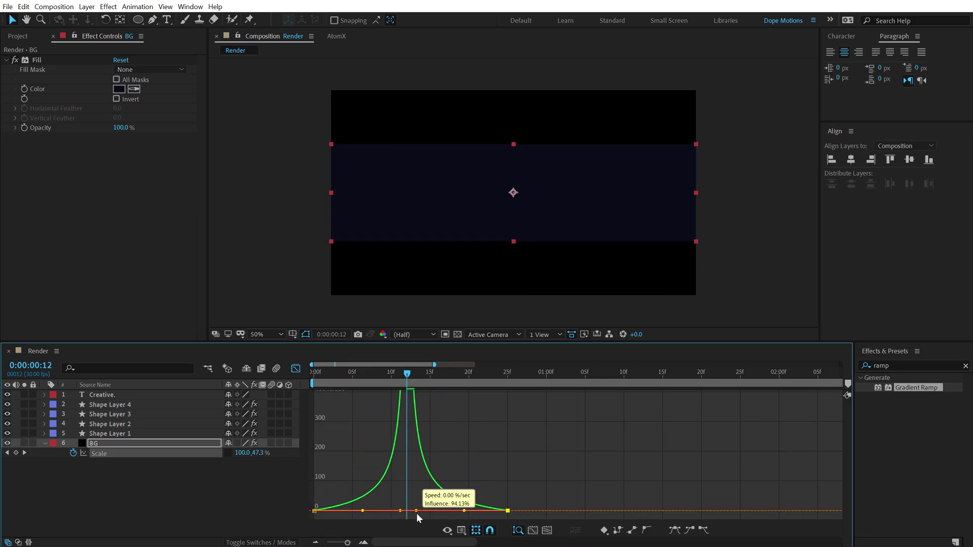
key(space)
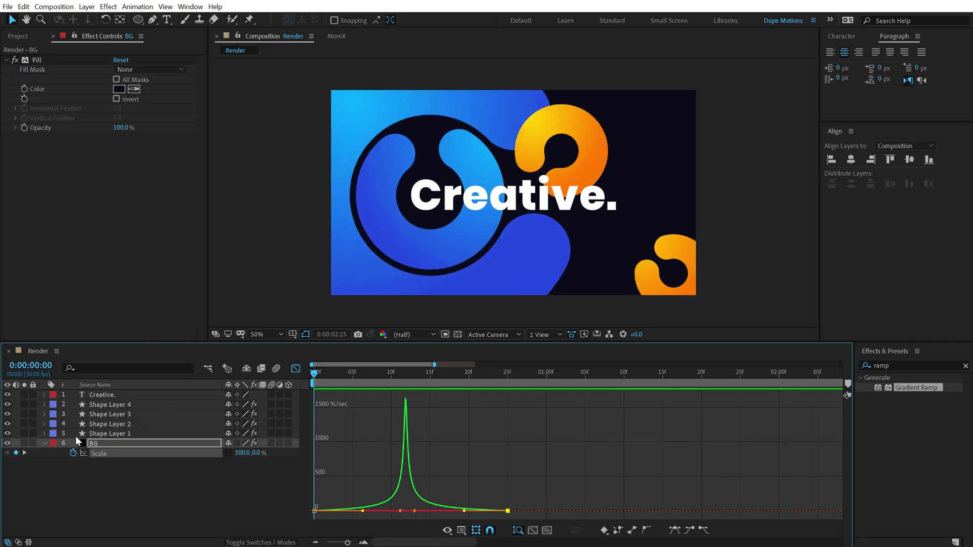
Collapse BG's Scale, return to layer bars at 0:00:01:15, and show the AtomX Graphics Pack panel
key(u)
click(297, 368)
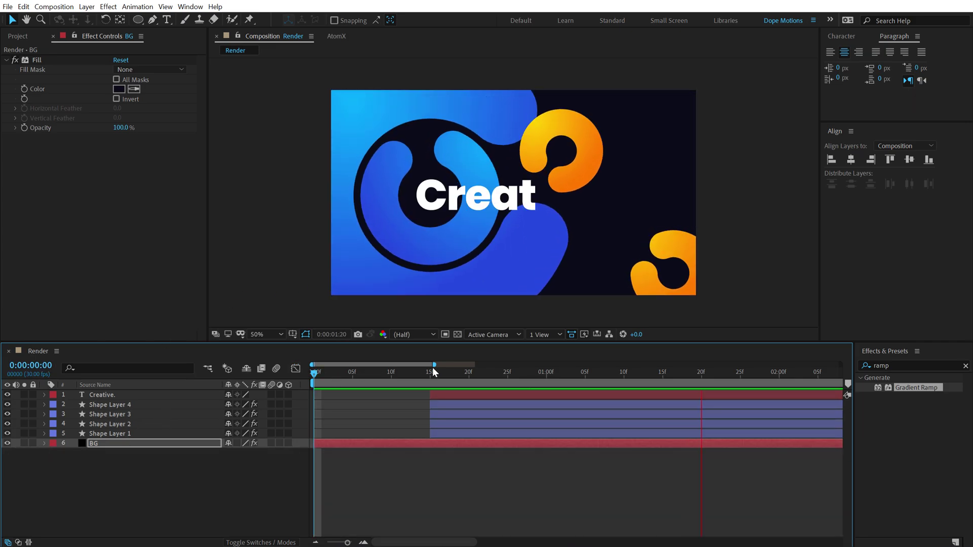
drag(438, 375, 662, 372)
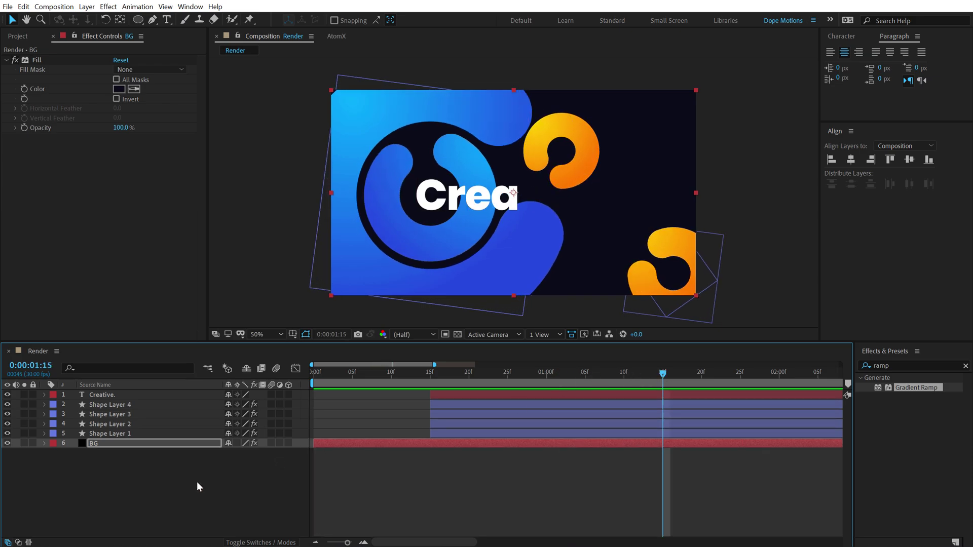
click(197, 481)
click(336, 35)
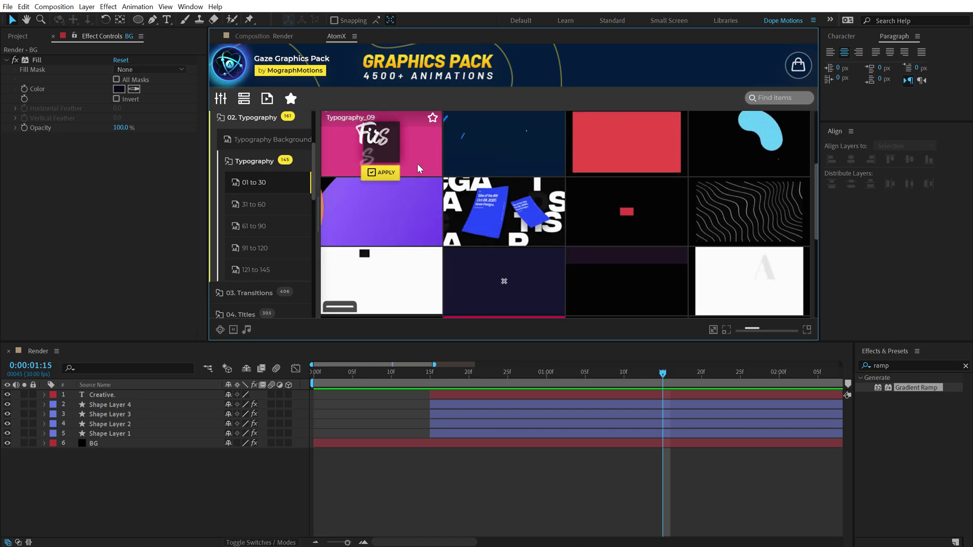
Scroll through the Typography 31 to 60 templates, then the 61 to 90 group
click(227, 211)
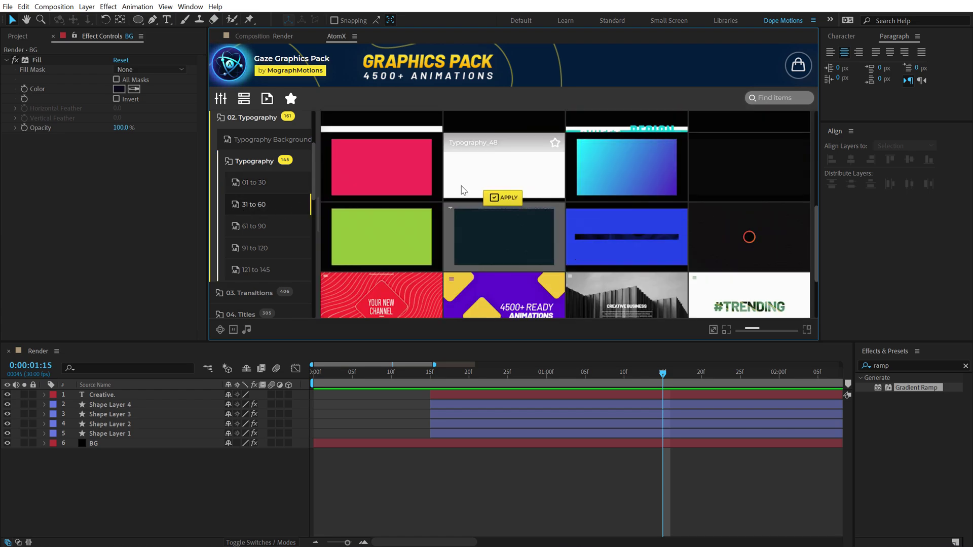
scroll(461, 189, down, 1)
scroll(462, 190, down, 1)
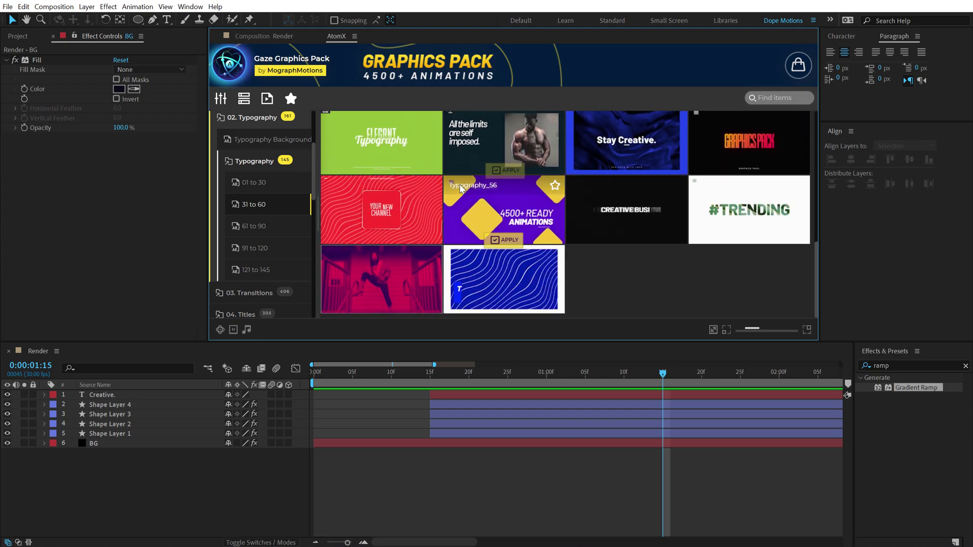
click(251, 225)
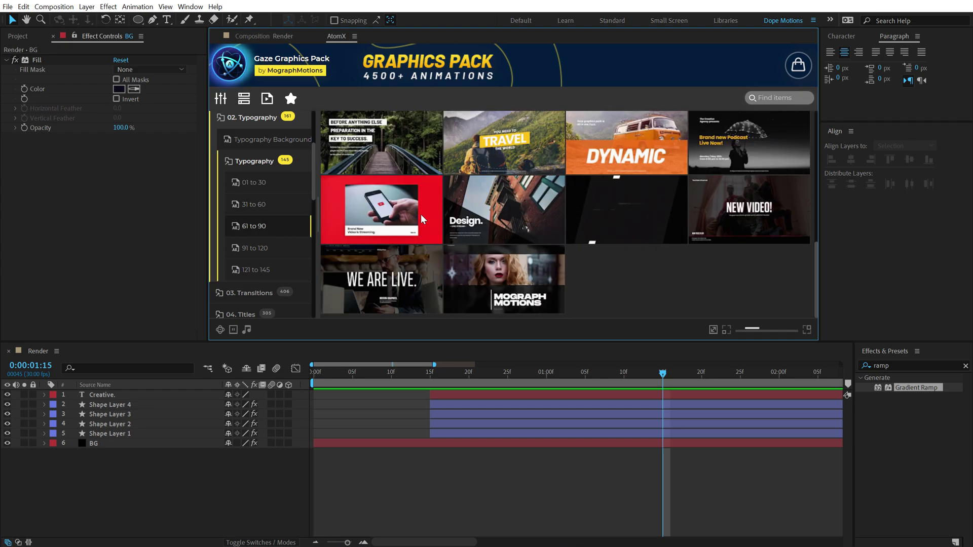
scroll(435, 212, up, 3)
scroll(435, 212, up, 2)
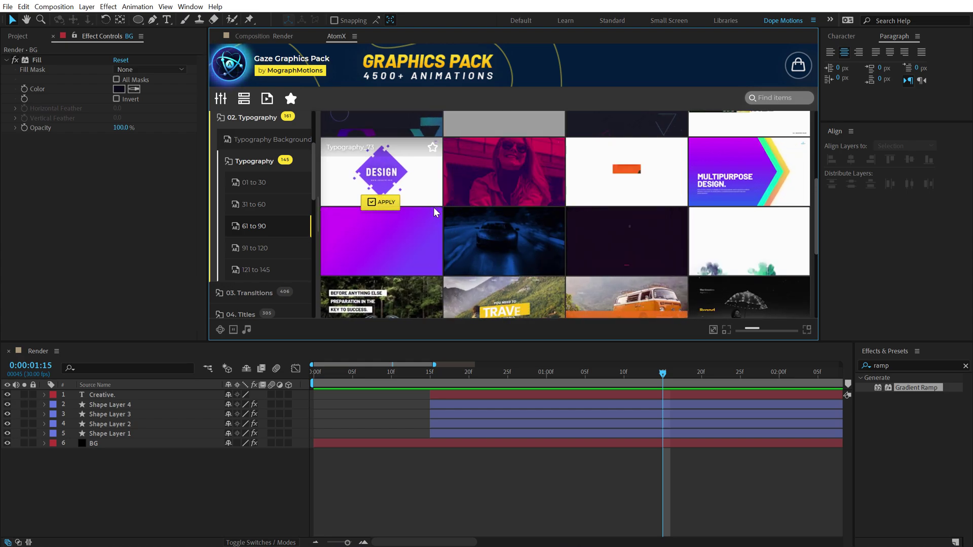
scroll(433, 212, down, 1)
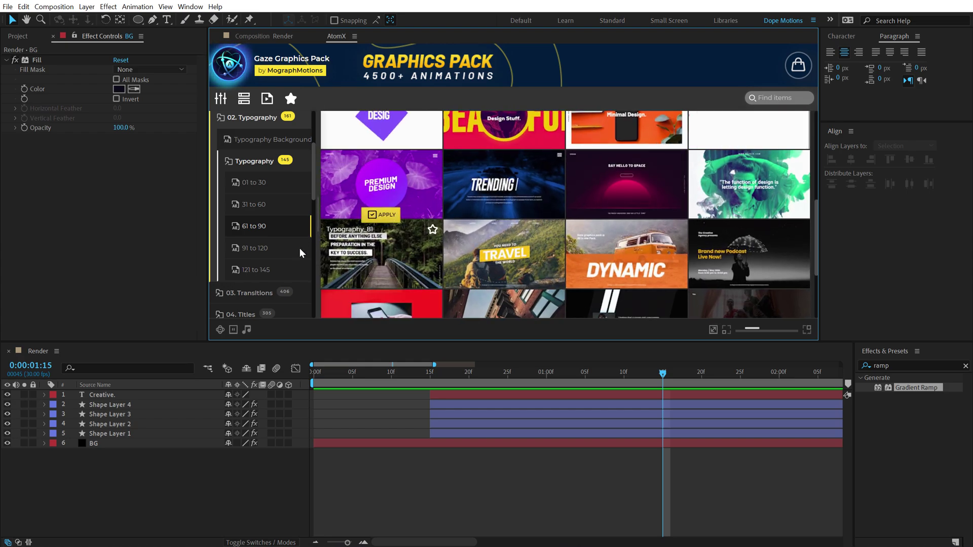